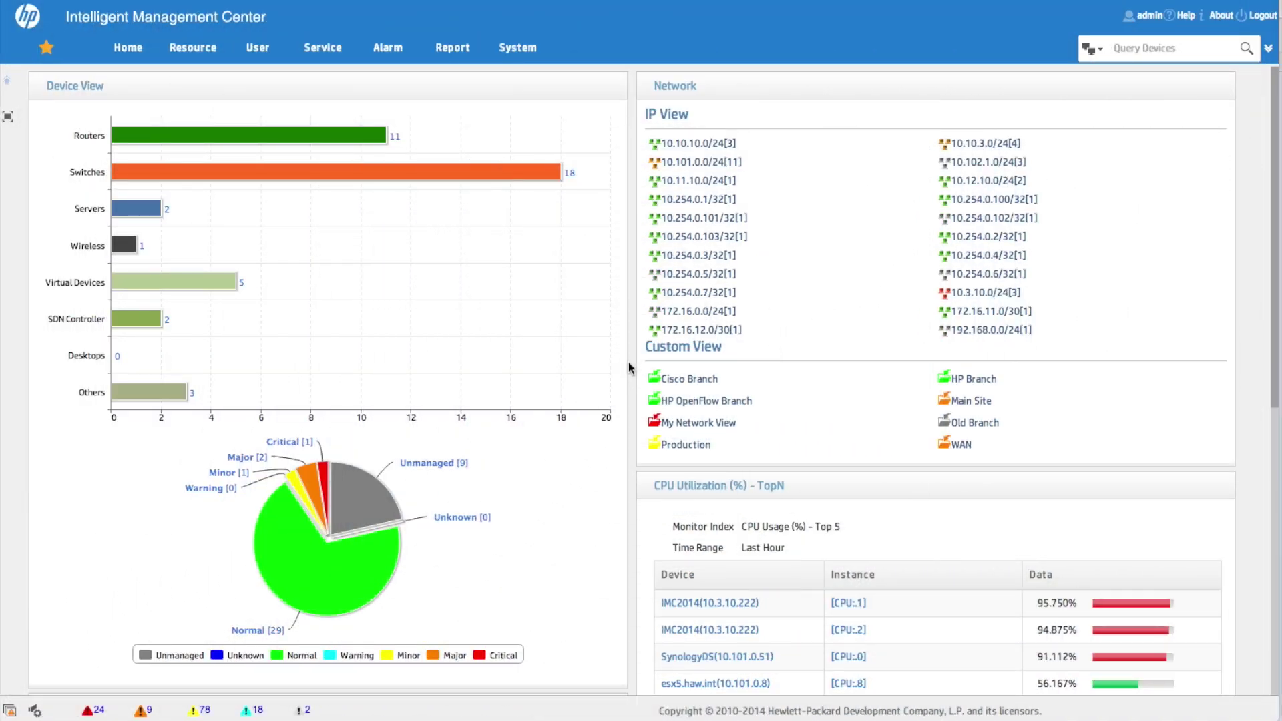
Step: Reveal the System menu's Group Management submenu listing Device Group, User Group and Service Group
{"action": "mouse_move", "coordinate": [560, 360]}
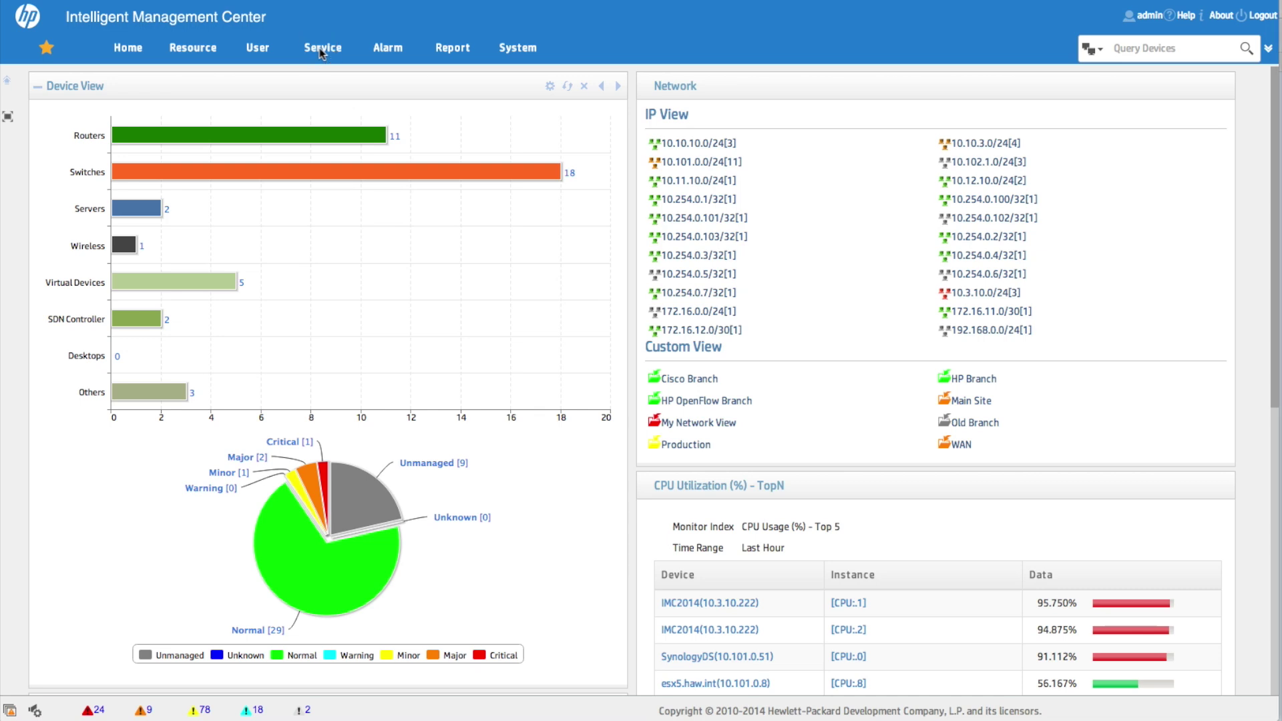
{"action": "mouse_move", "coordinate": [328, 49]}
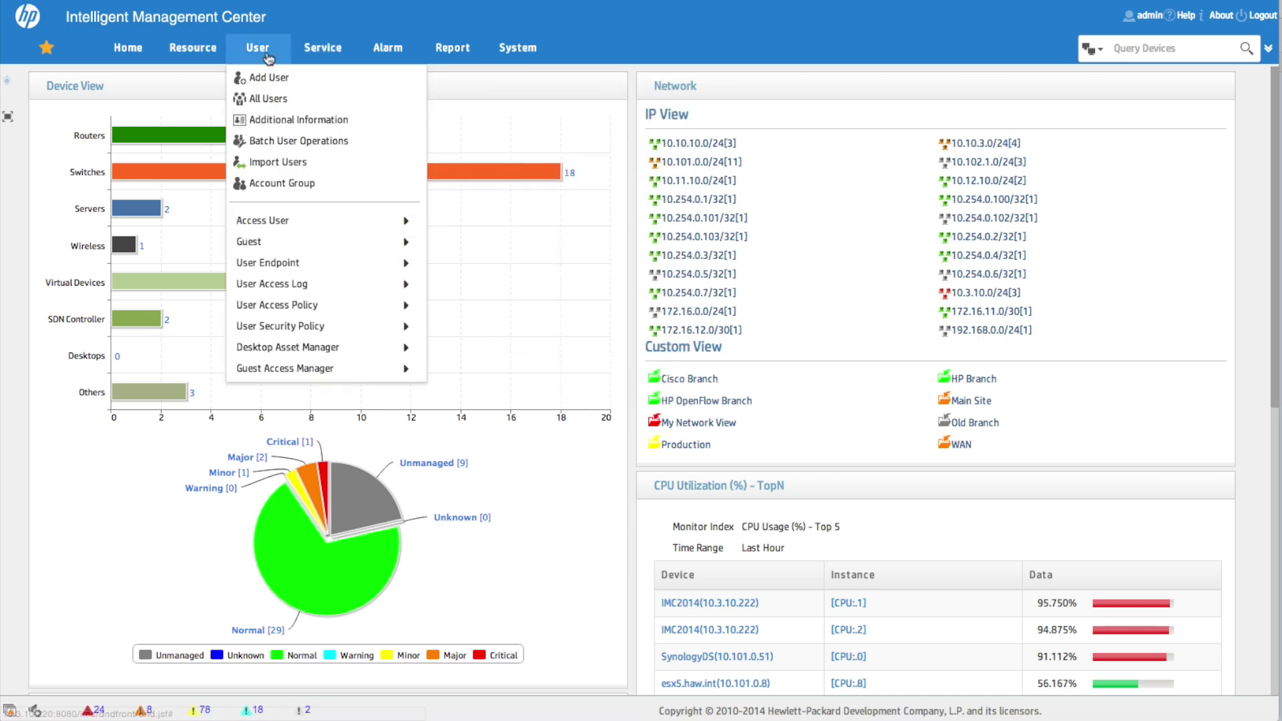
{"action": "mouse_move", "coordinate": [182, 54]}
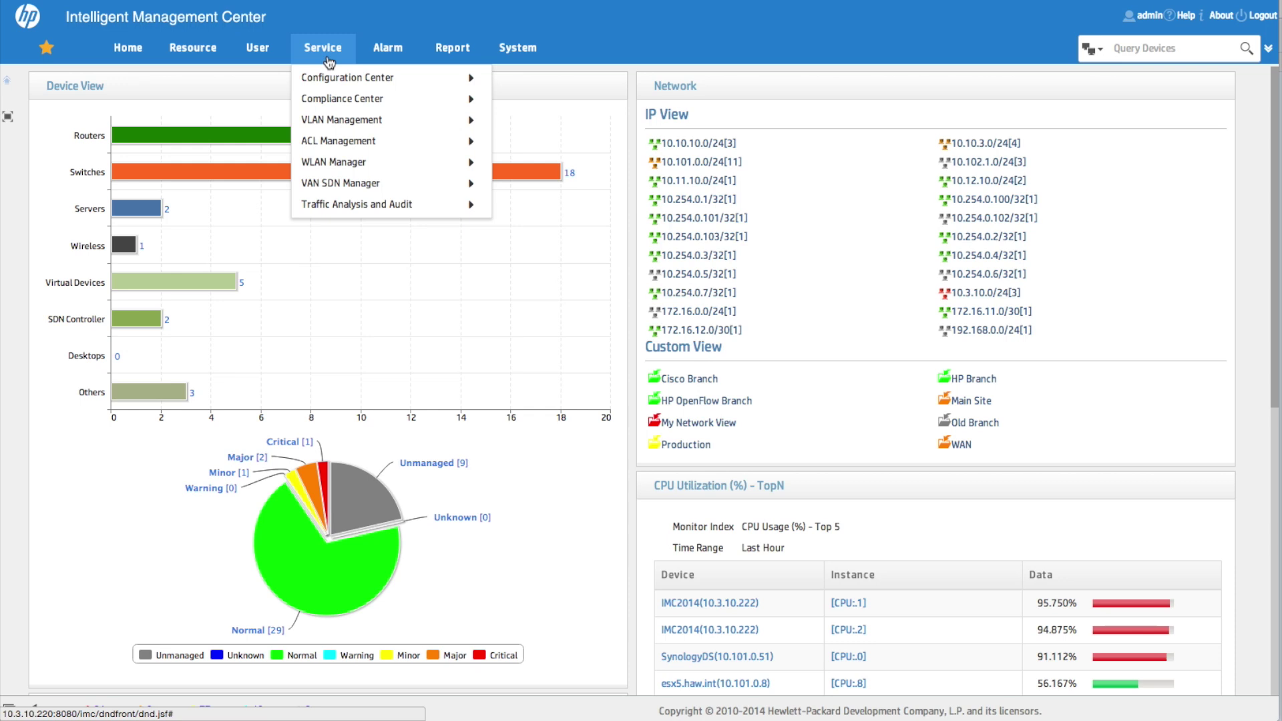
{"action": "mouse_move", "coordinate": [517, 59]}
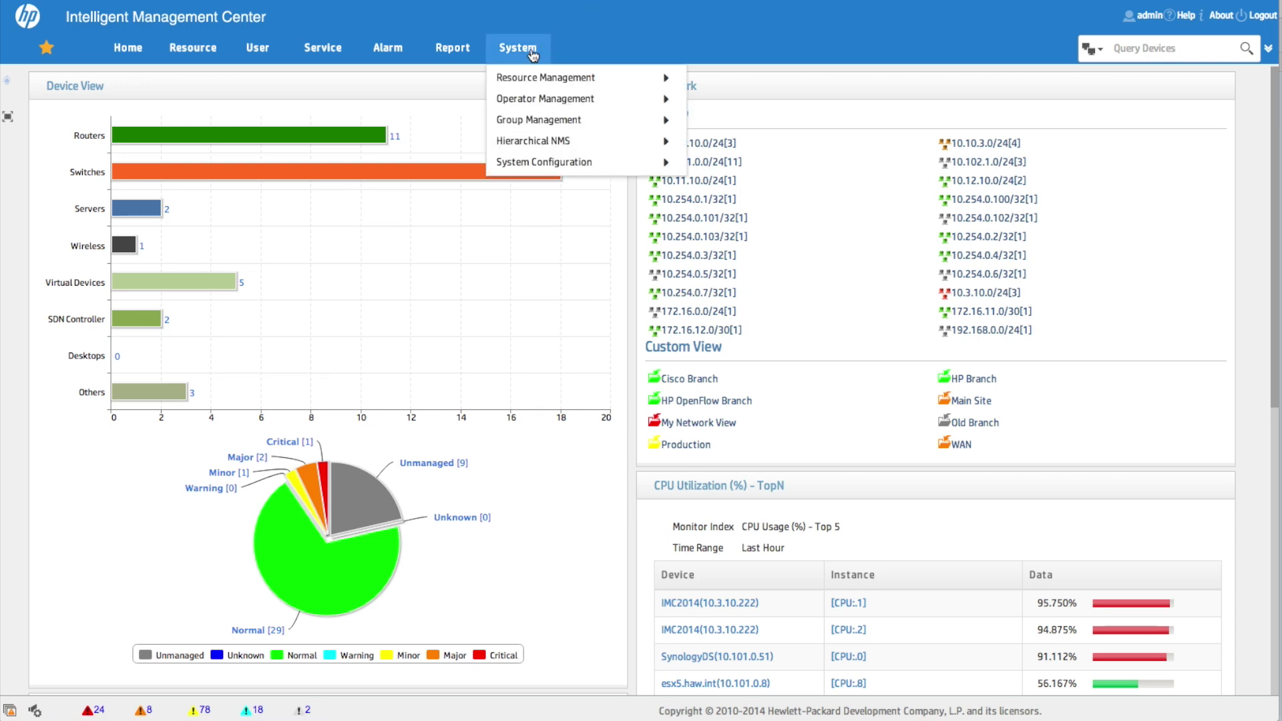
{"action": "mouse_move", "coordinate": [541, 121]}
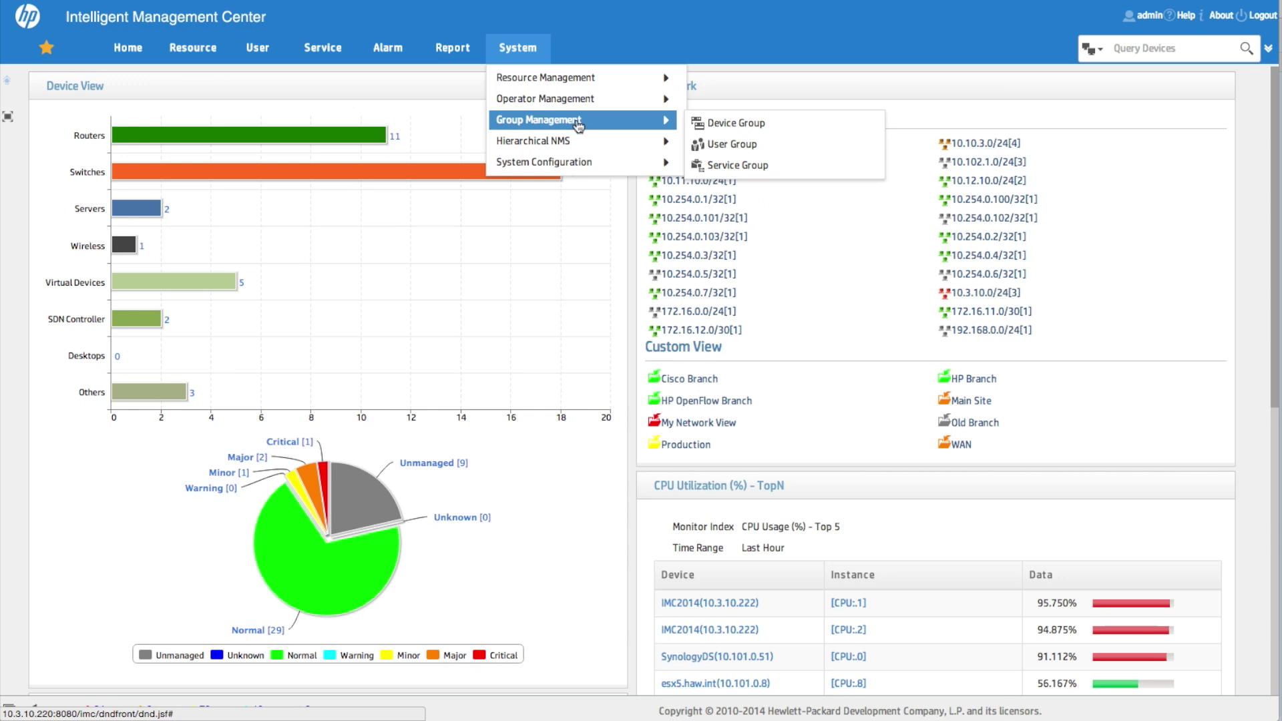
Step: Add a device group named 'Wireless' described as 'Wireless Management Device Group'
{"action": "left_click", "coordinate": [723, 127]}
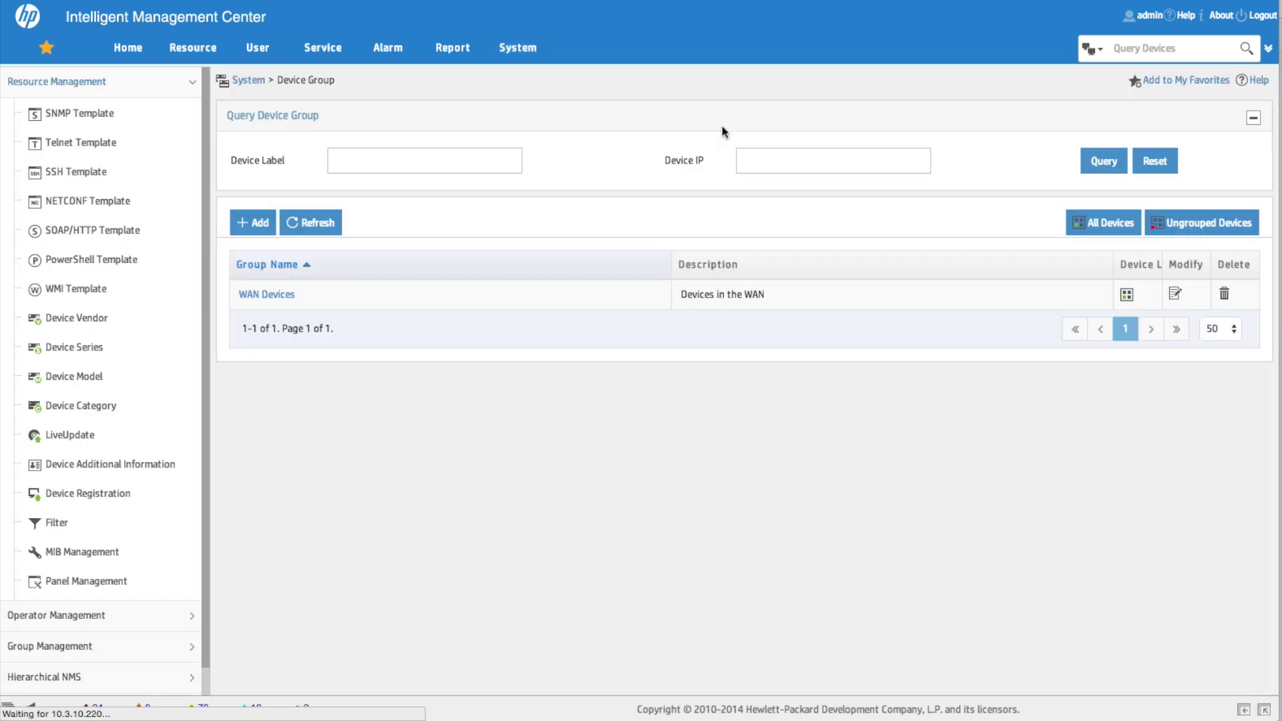
{"action": "left_click", "coordinate": [259, 227]}
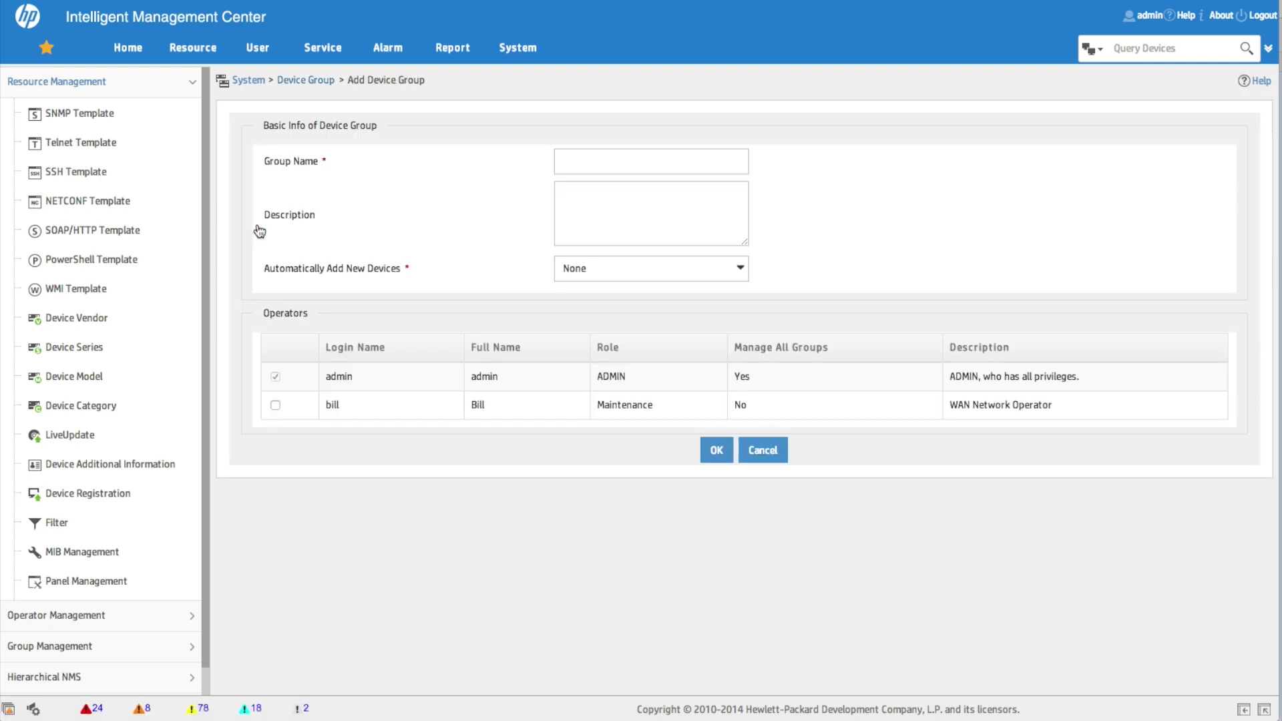
{"action": "left_click", "coordinate": [595, 168]}
{"action": "type", "text": "Wireless"}
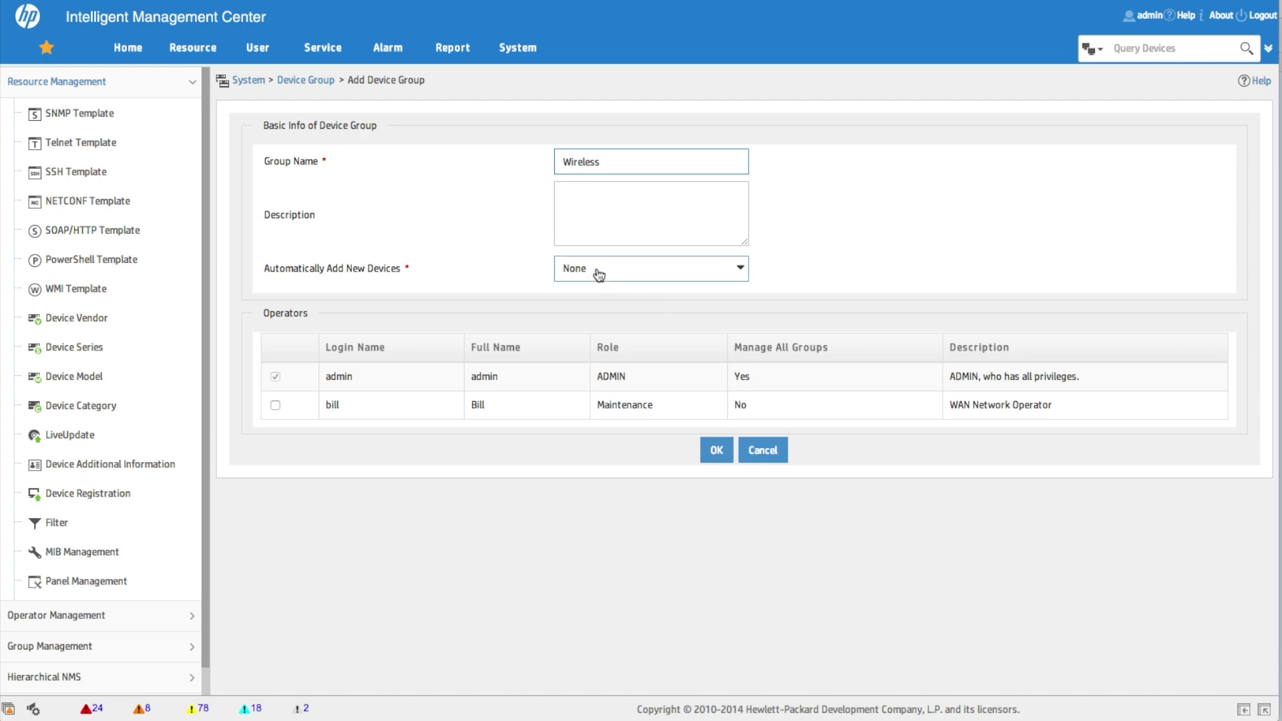
{"action": "left_click", "coordinate": [594, 209]}
{"action": "type", "text": "W"}
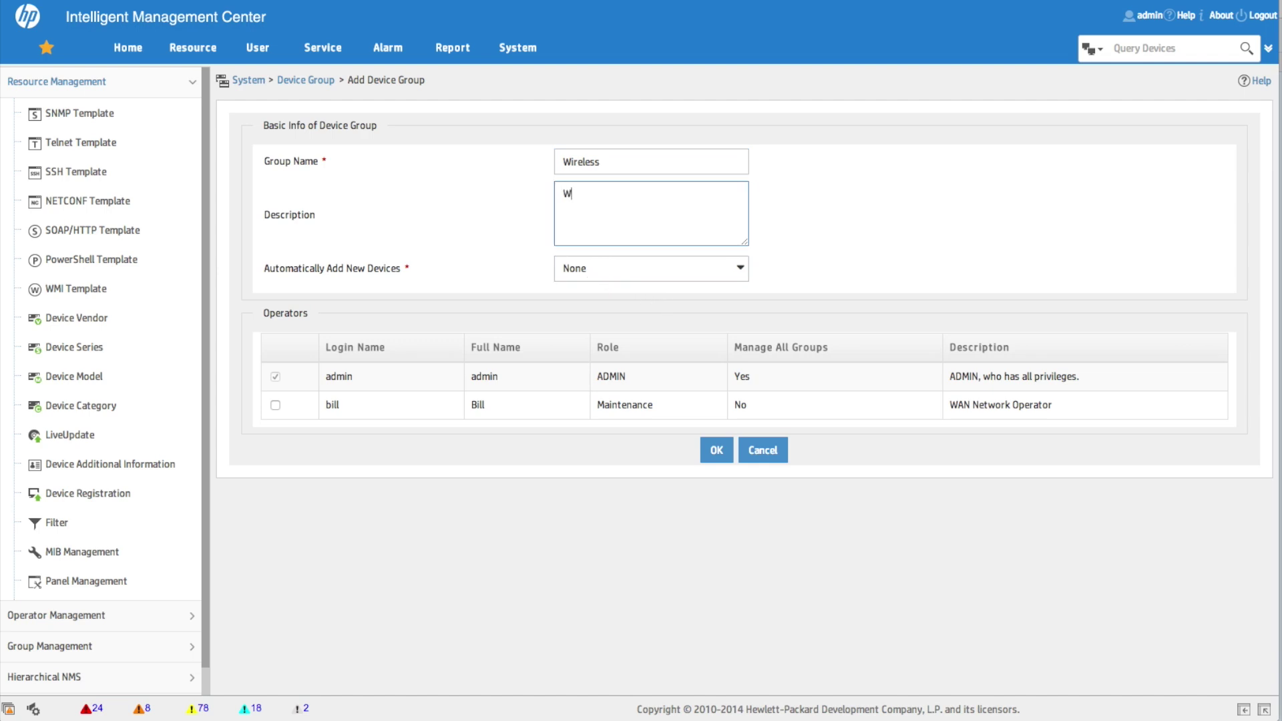
{"action": "type", "text": "ireless Management"}
{"action": "key", "text": "BackSpace"}
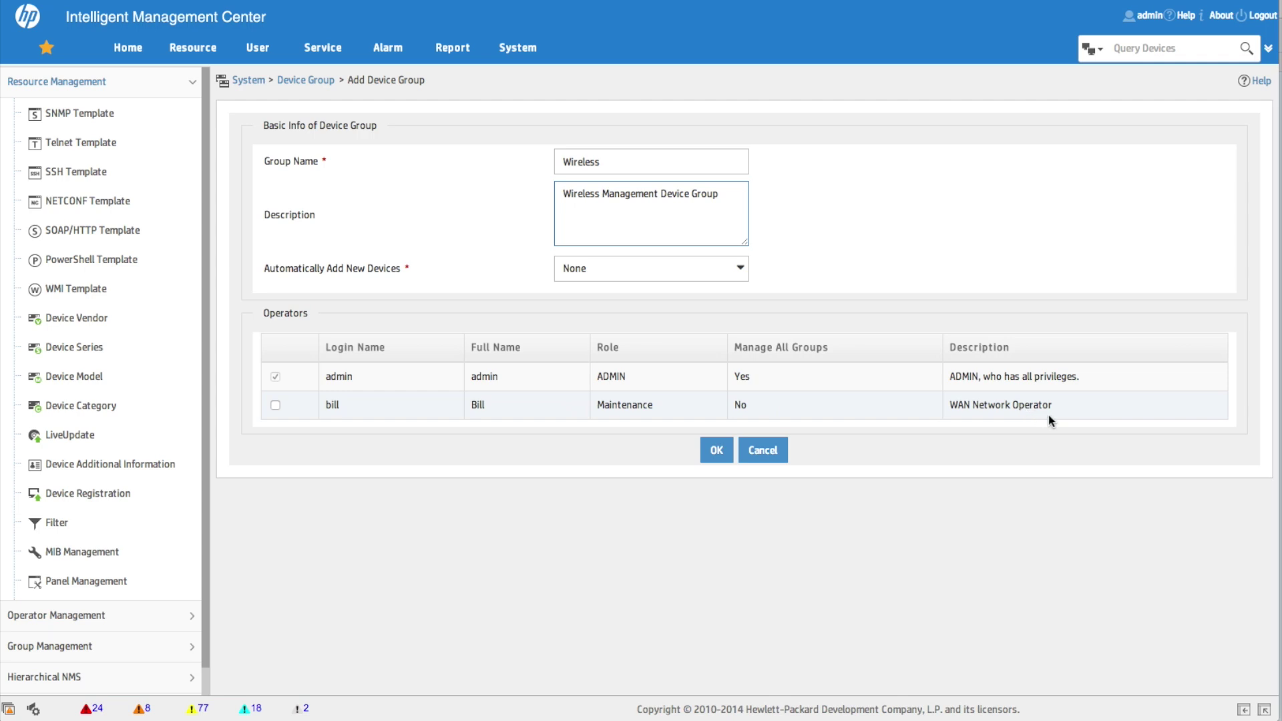
{"action": "left_click", "coordinate": [713, 455]}
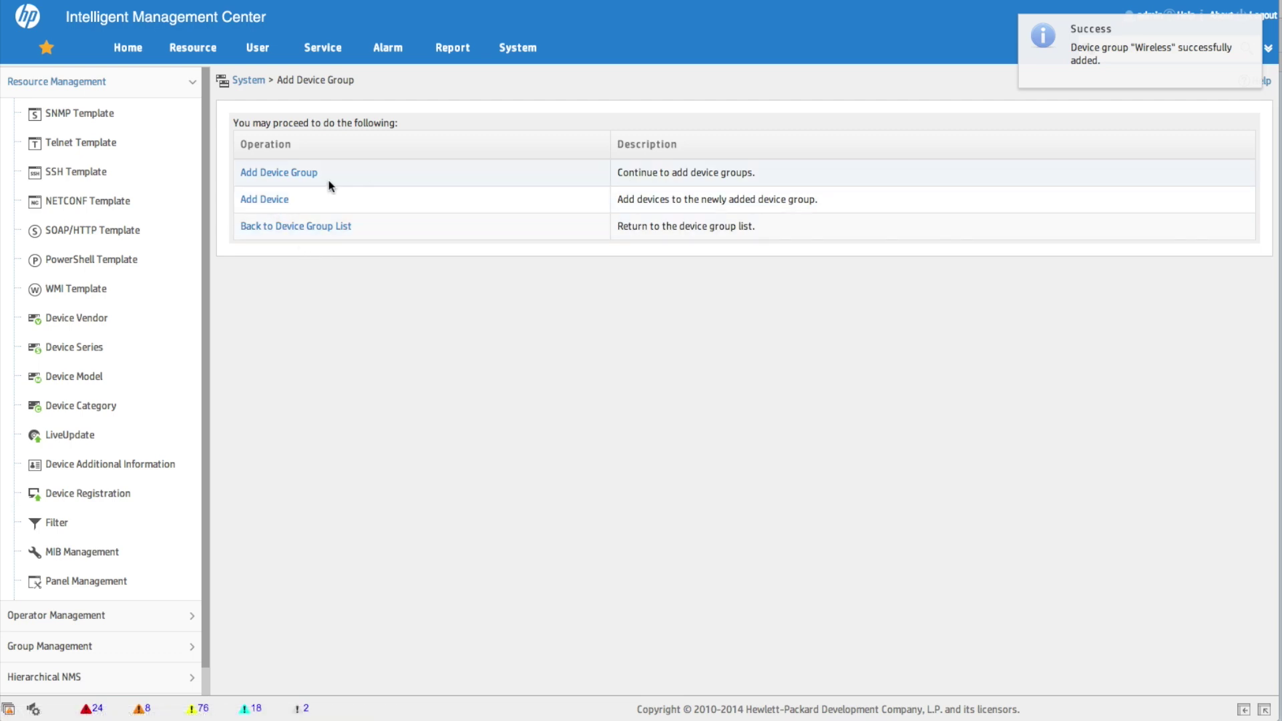
Step: Select the HP830_WSC device from the Wireless category for the Wireless group
{"action": "left_click", "coordinate": [266, 201]}
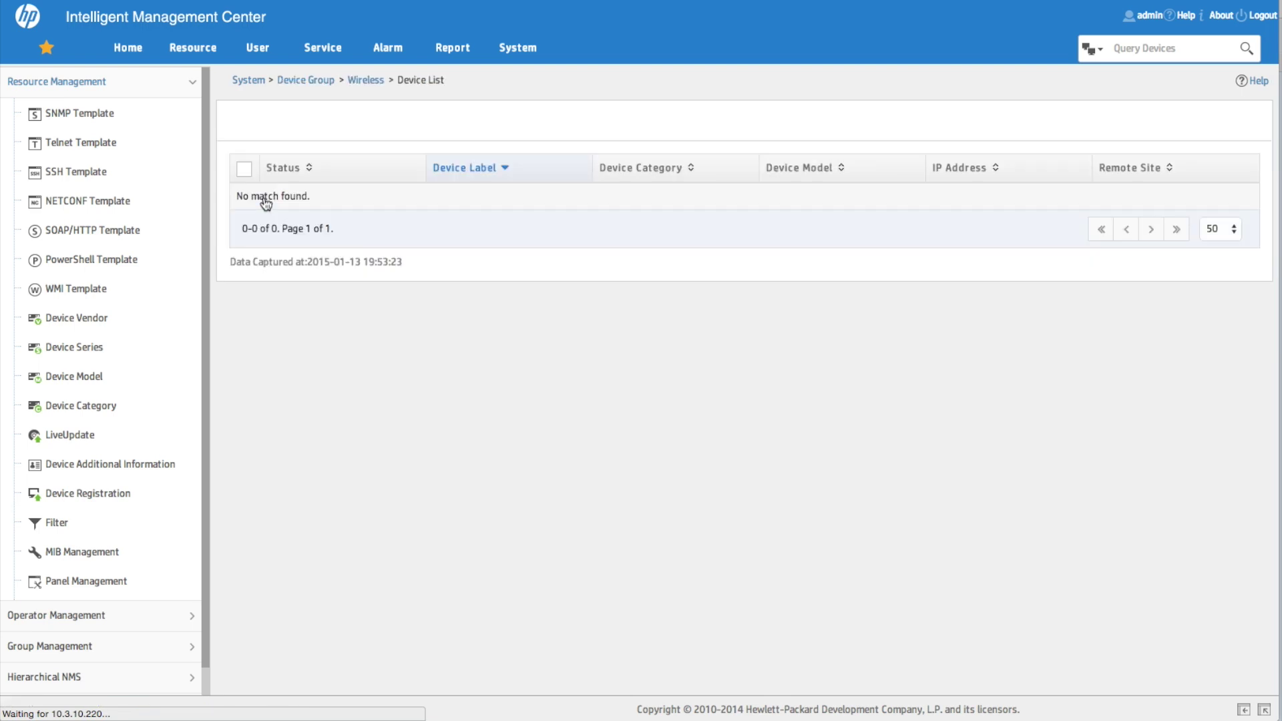
{"action": "left_click", "coordinate": [258, 127]}
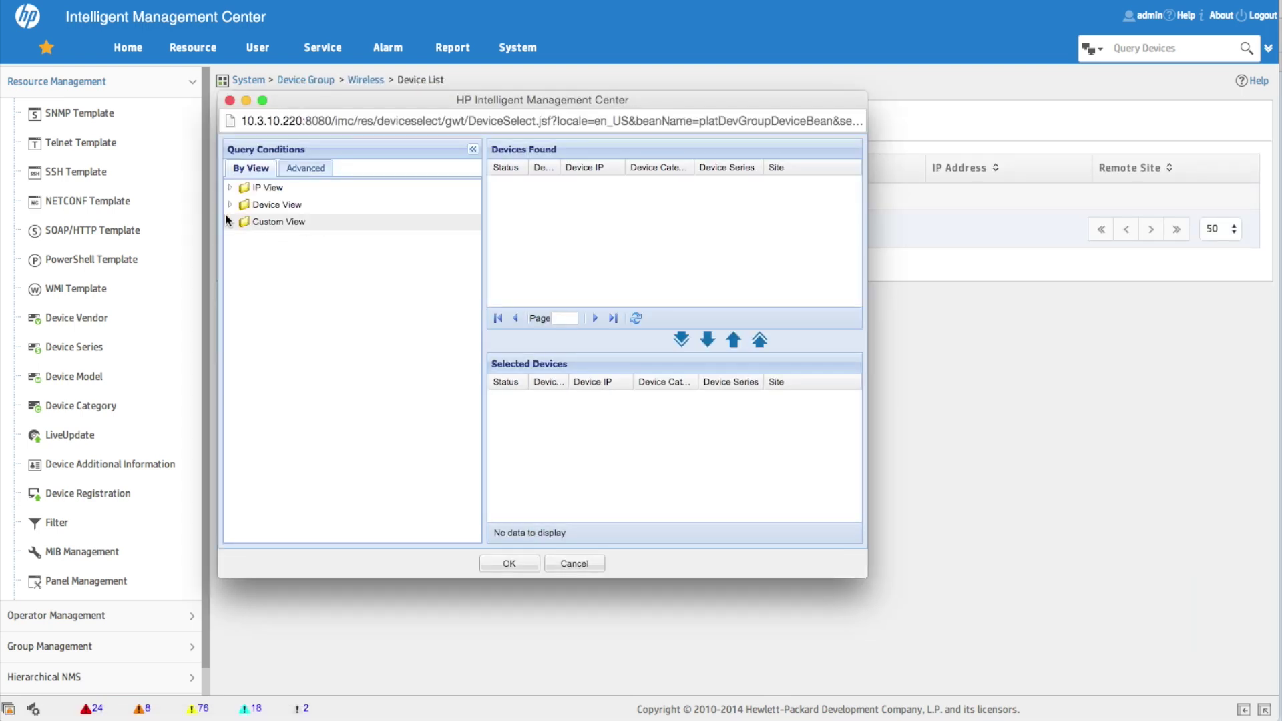
{"action": "left_click", "coordinate": [231, 205]}
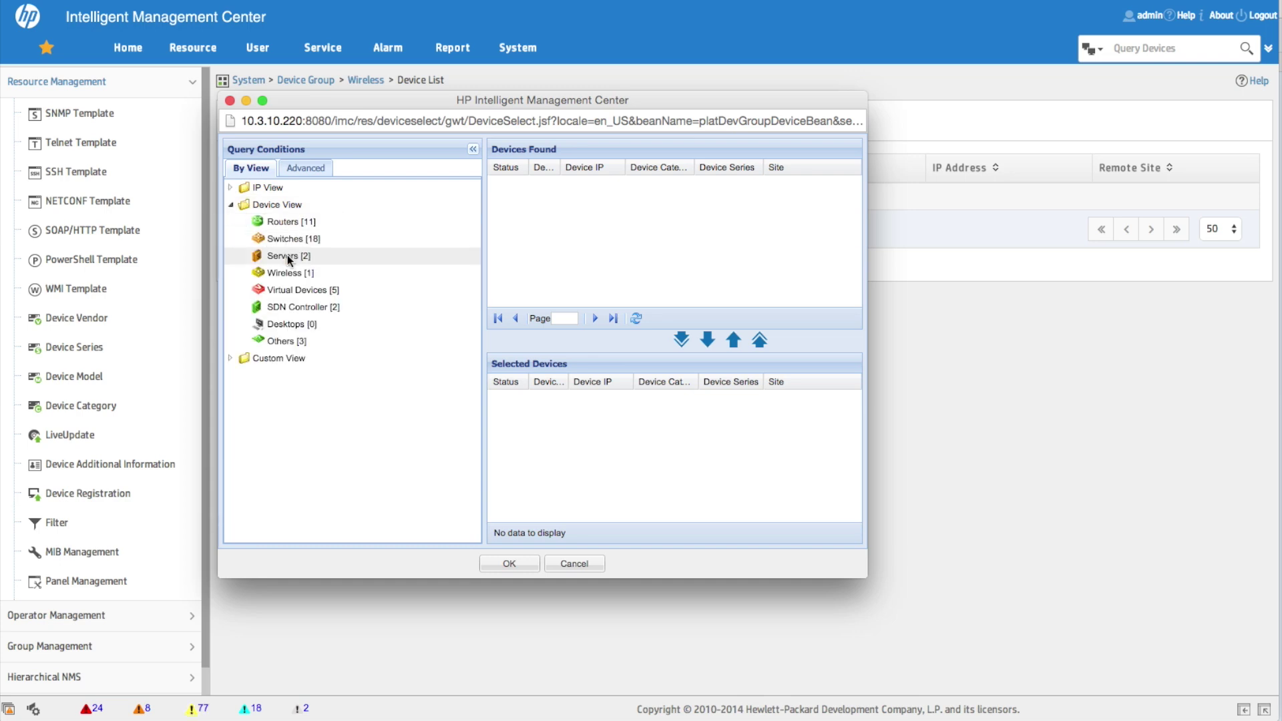
{"action": "left_click", "coordinate": [285, 275]}
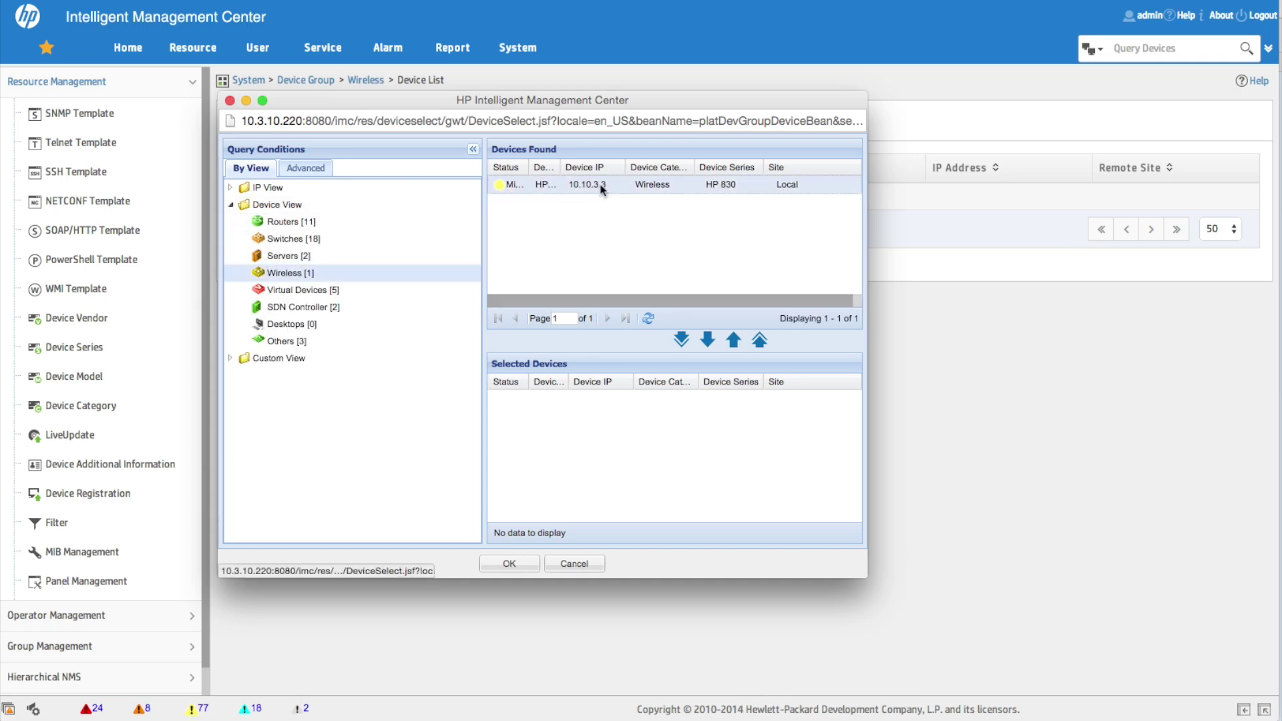
{"action": "left_click", "coordinate": [707, 341]}
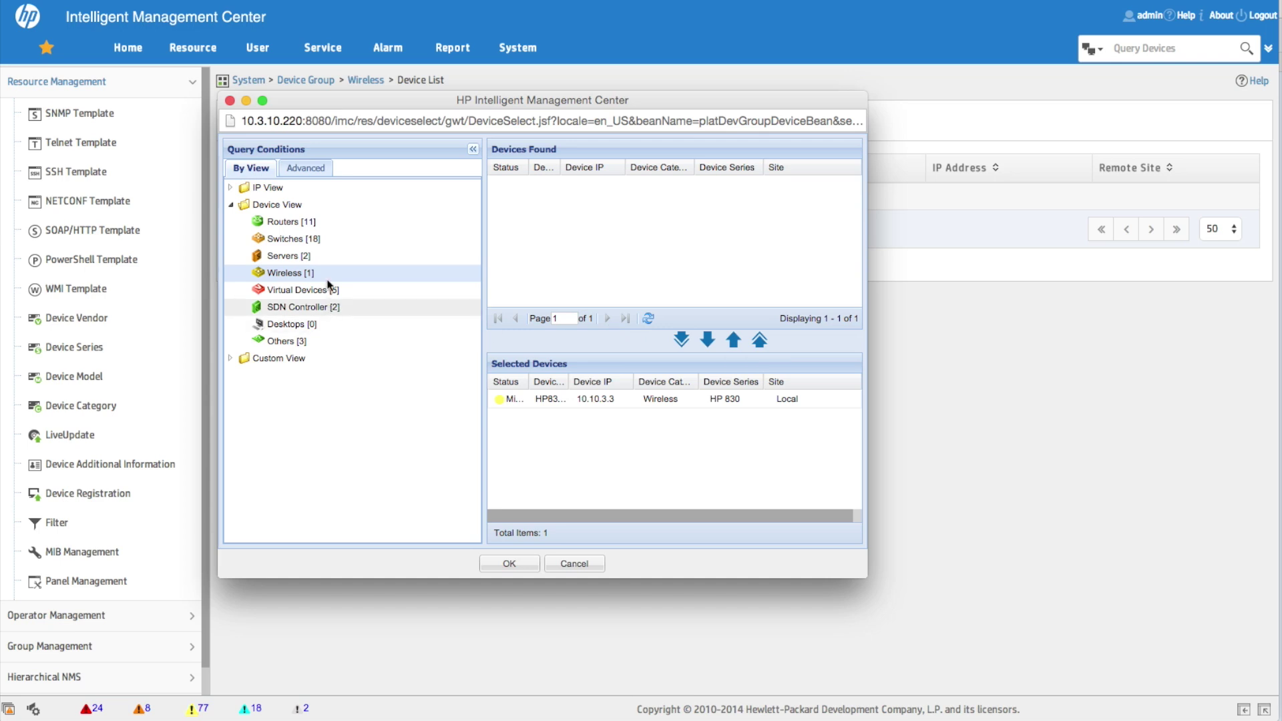
Step: Add the 10.10.3.5 switch (HP830_LSW) and save both devices into the group
{"action": "left_click", "coordinate": [291, 240]}
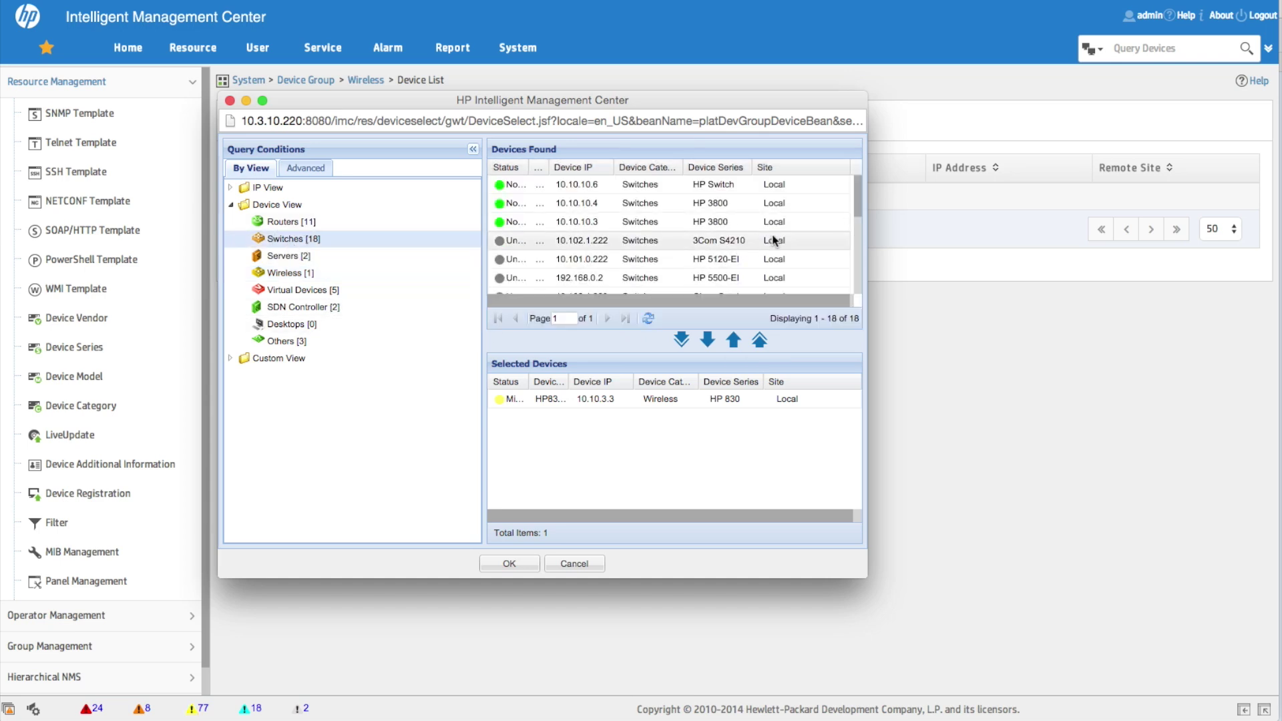
{"action": "scroll", "coordinate": [774, 239], "scroll_direction": "down", "scroll_amount": 1}
{"action": "scroll", "coordinate": [774, 239], "scroll_direction": "up", "scroll_amount": 1}
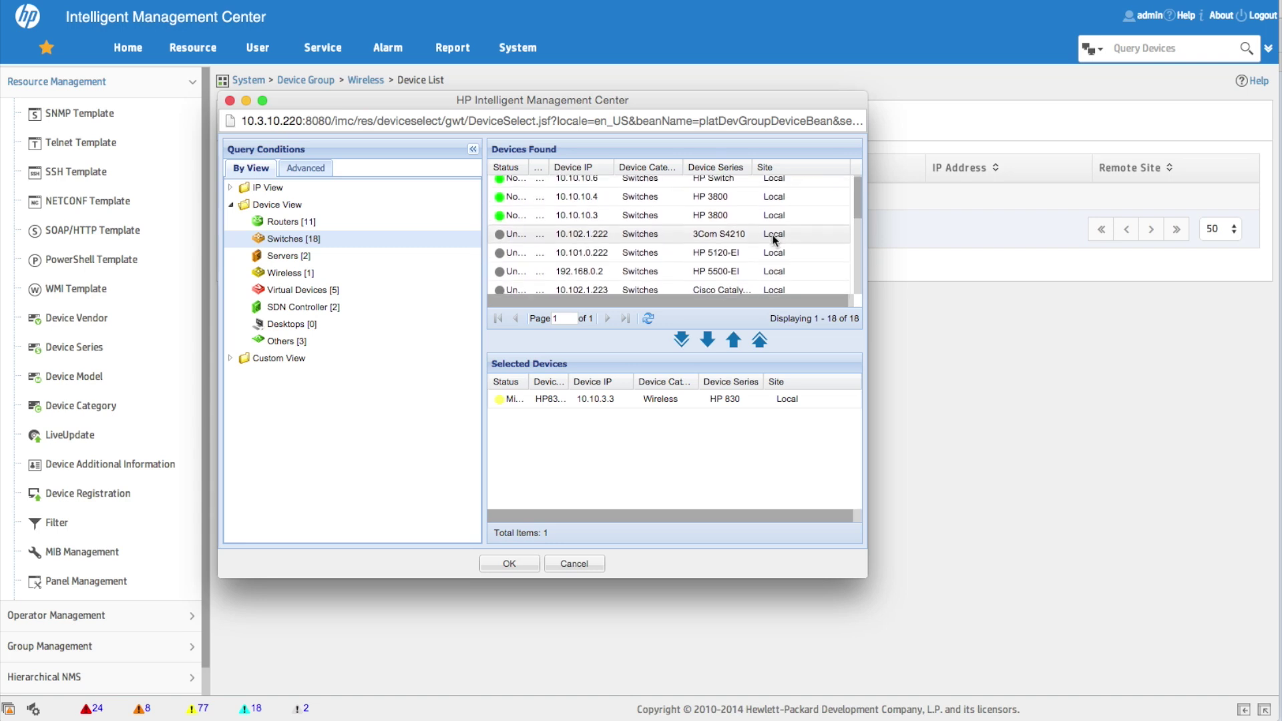
{"action": "scroll", "coordinate": [774, 239], "scroll_direction": "down", "scroll_amount": 2}
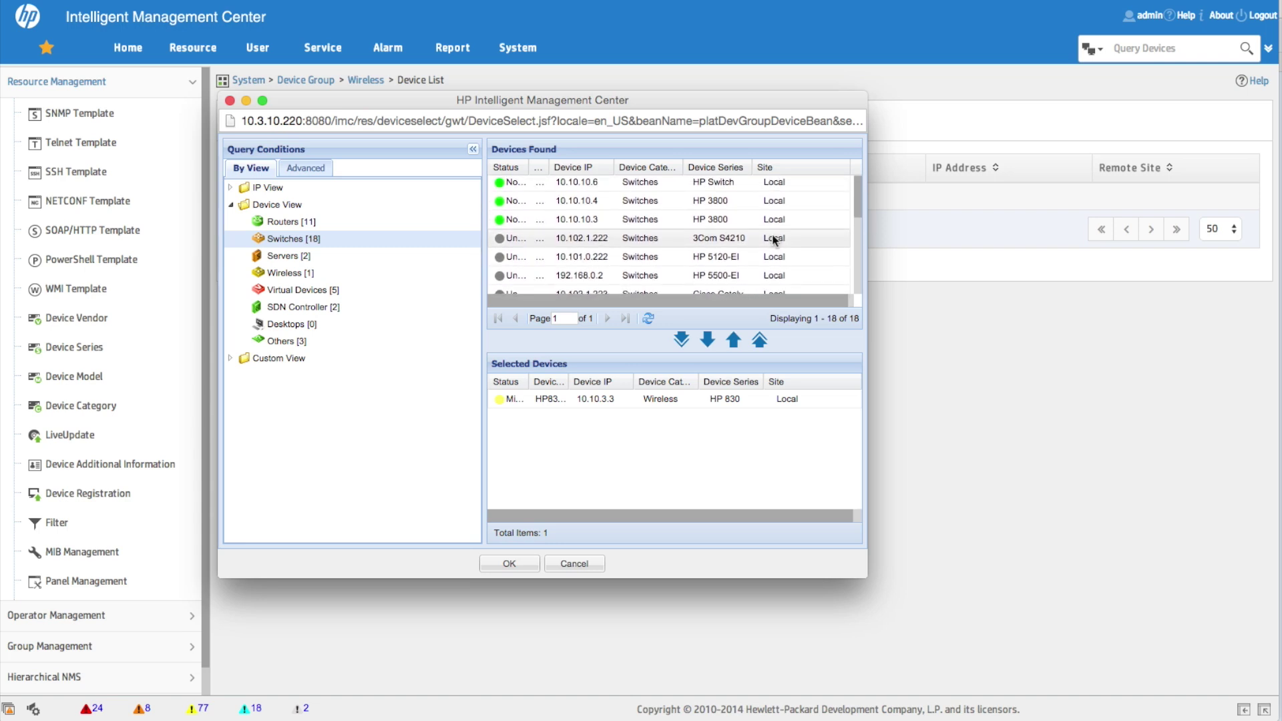
{"action": "scroll", "coordinate": [773, 238], "scroll_direction": "down", "scroll_amount": 4}
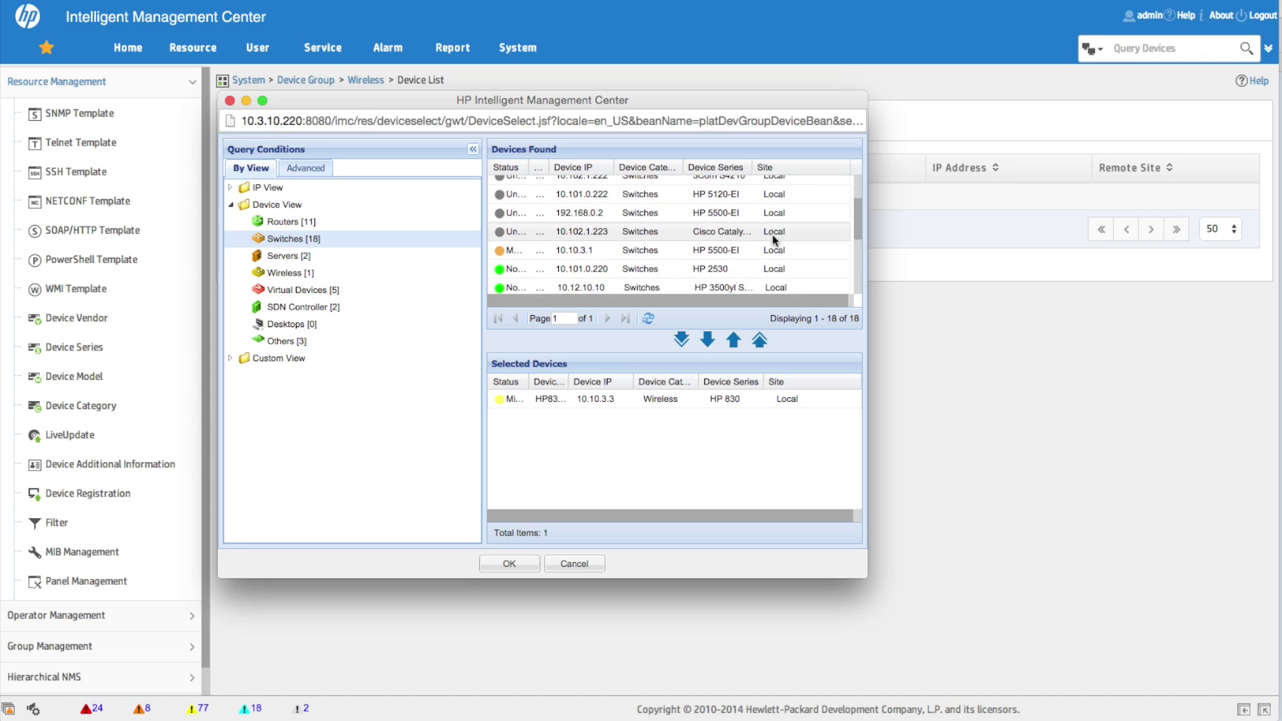
{"action": "scroll", "coordinate": [773, 239], "scroll_direction": "down", "scroll_amount": 4}
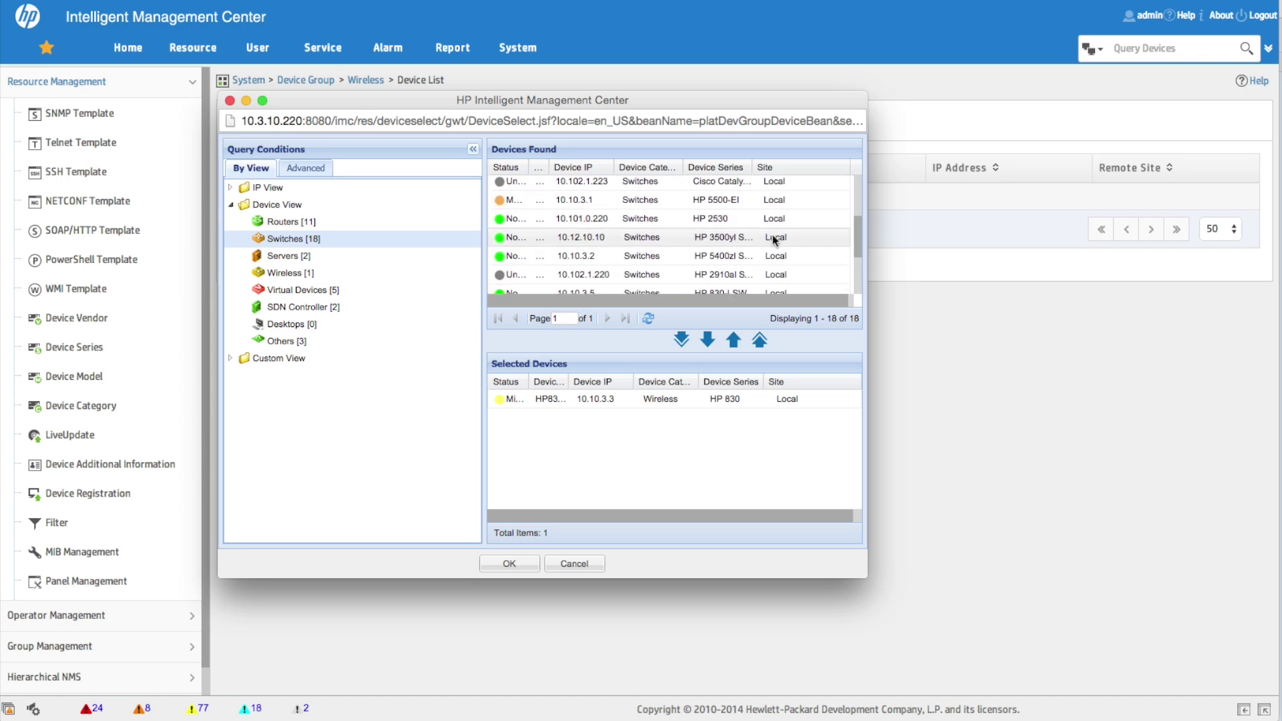
{"action": "left_click", "coordinate": [712, 246]}
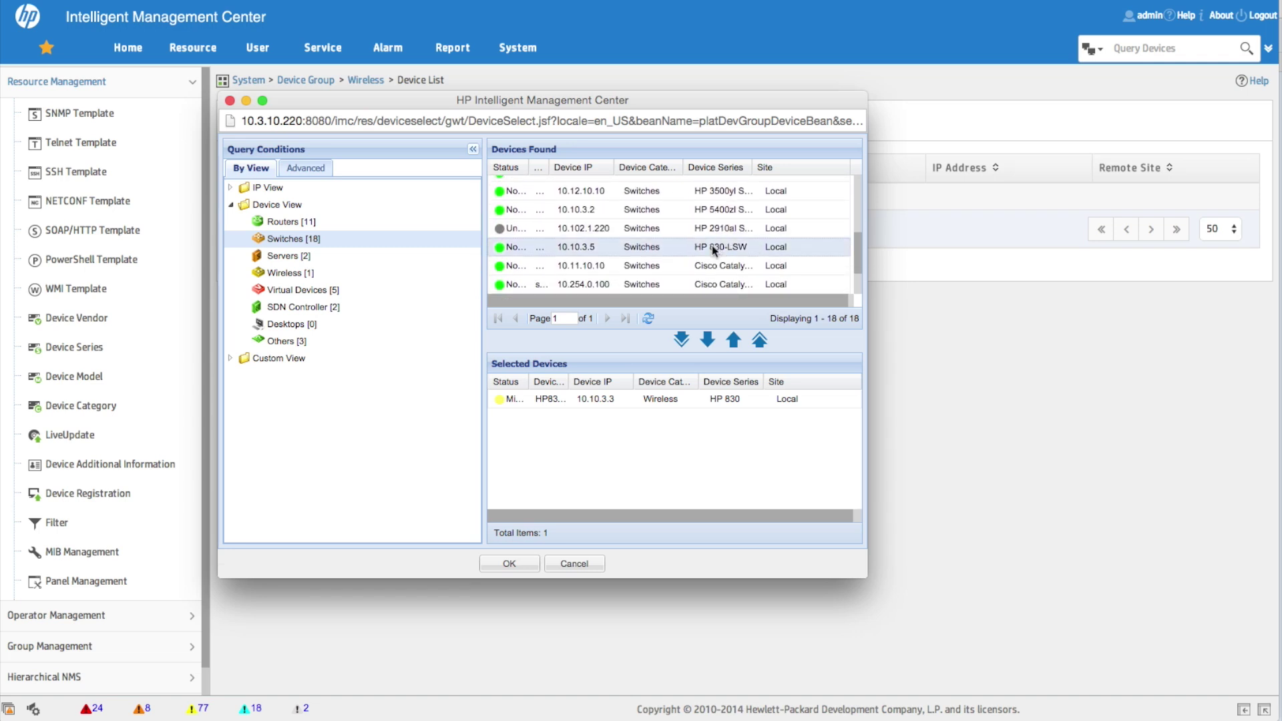
{"action": "left_click", "coordinate": [710, 344]}
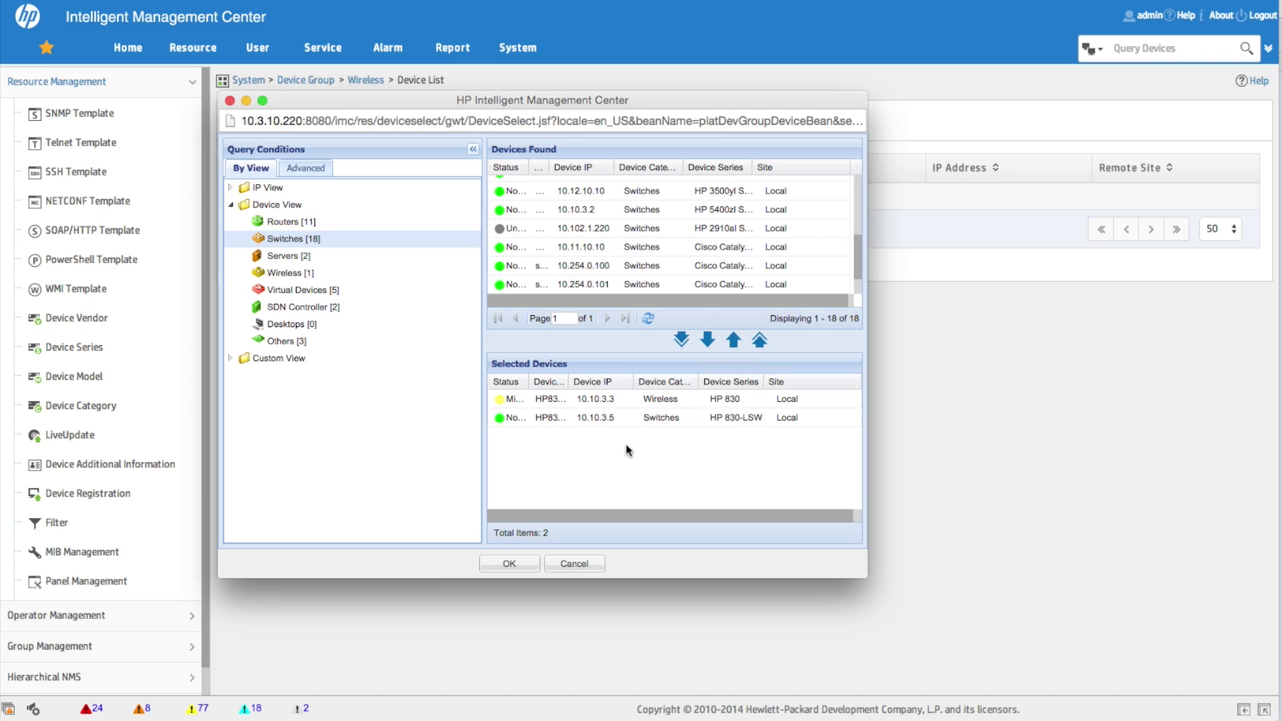
{"action": "left_click", "coordinate": [510, 565]}
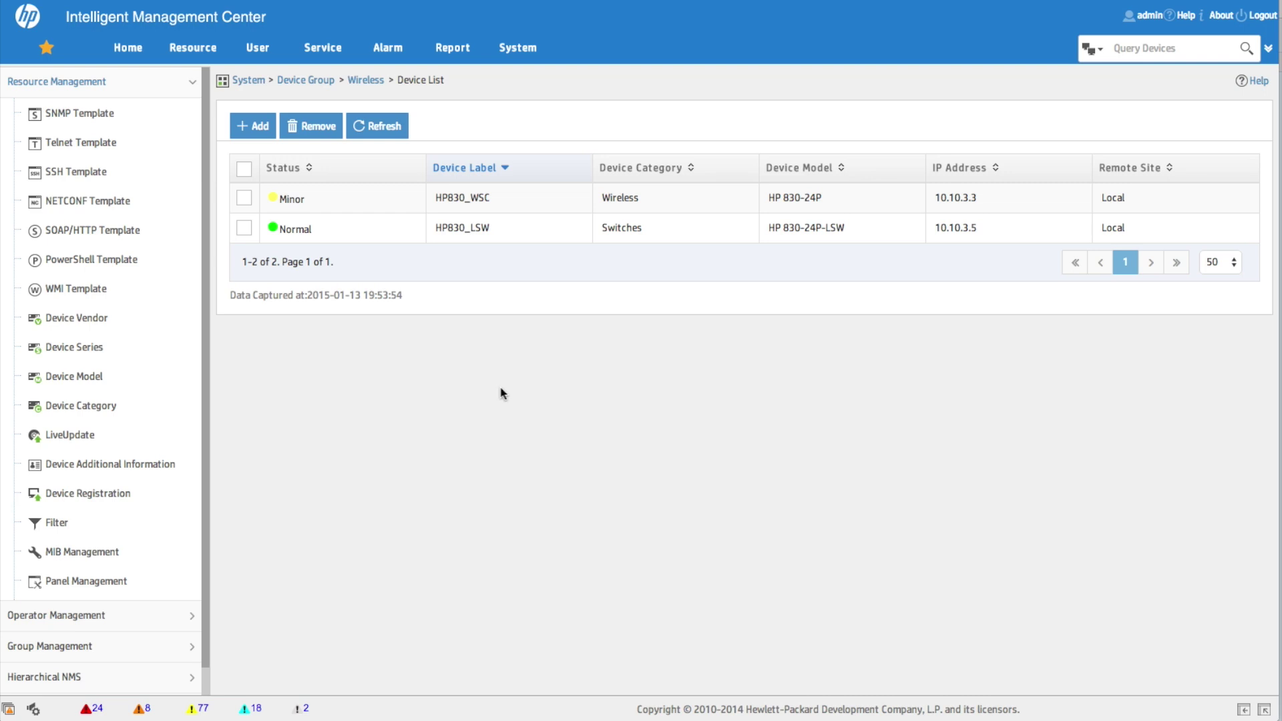
{"action": "mouse_move", "coordinate": [195, 51]}
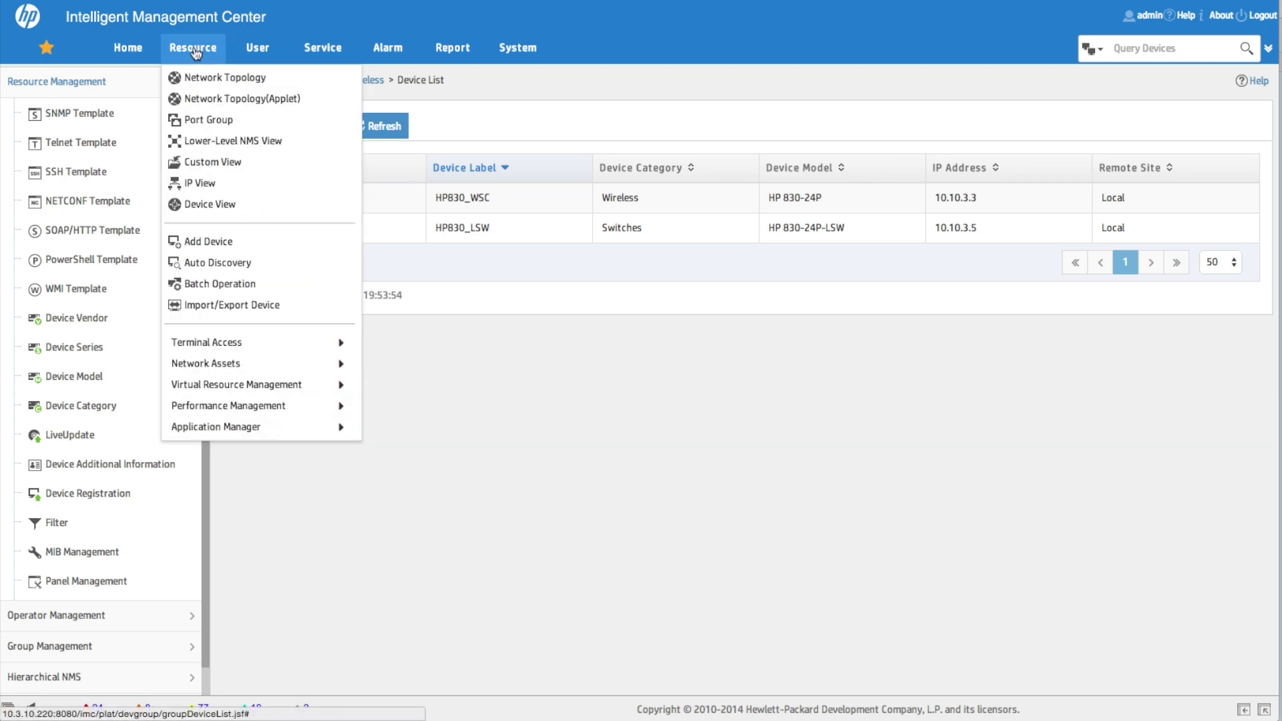
Step: Start a custom view named 'Wireless View' that auto-adds new devices From Designated Rule
{"action": "left_click", "coordinate": [217, 168]}
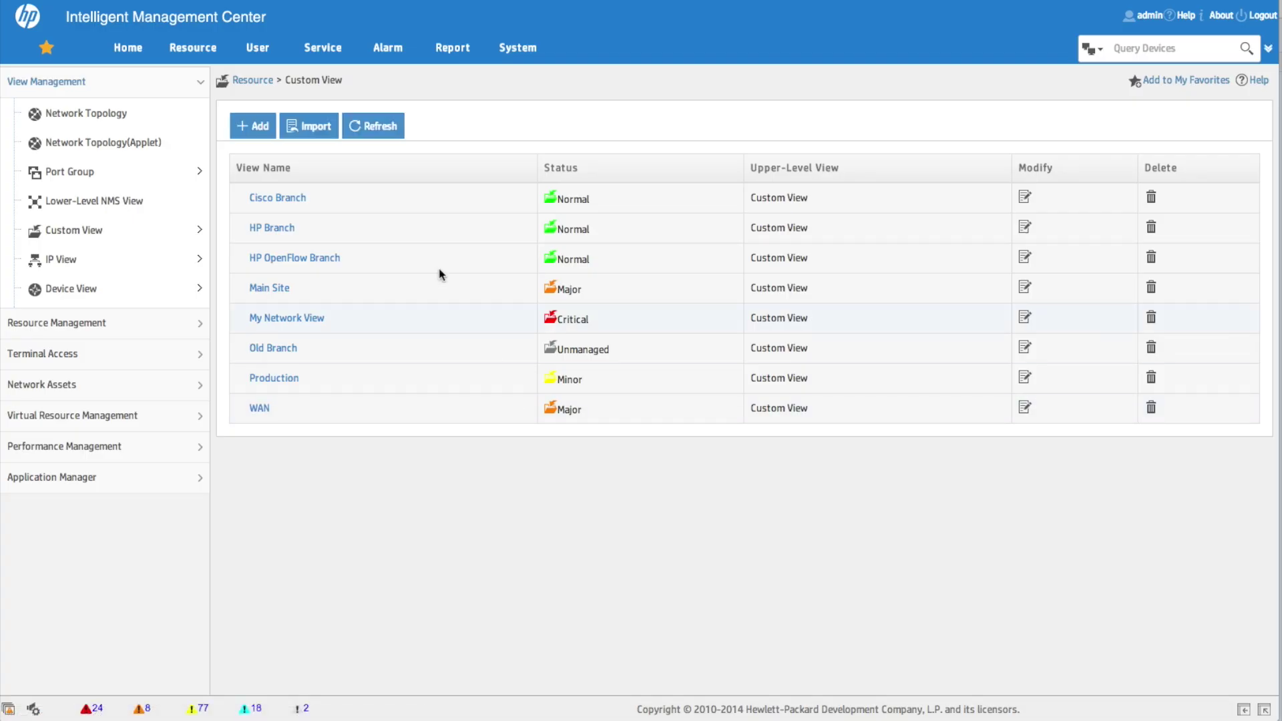
{"action": "left_click", "coordinate": [259, 127]}
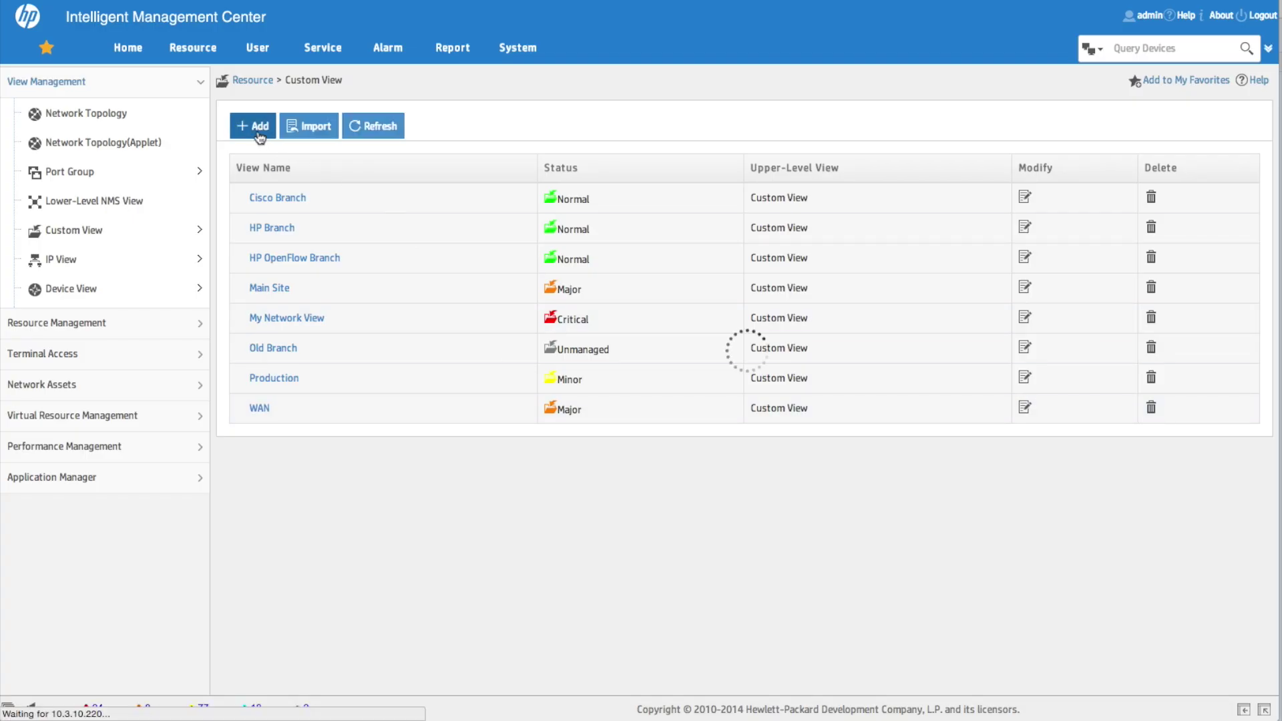
{"action": "left_click", "coordinate": [519, 127]}
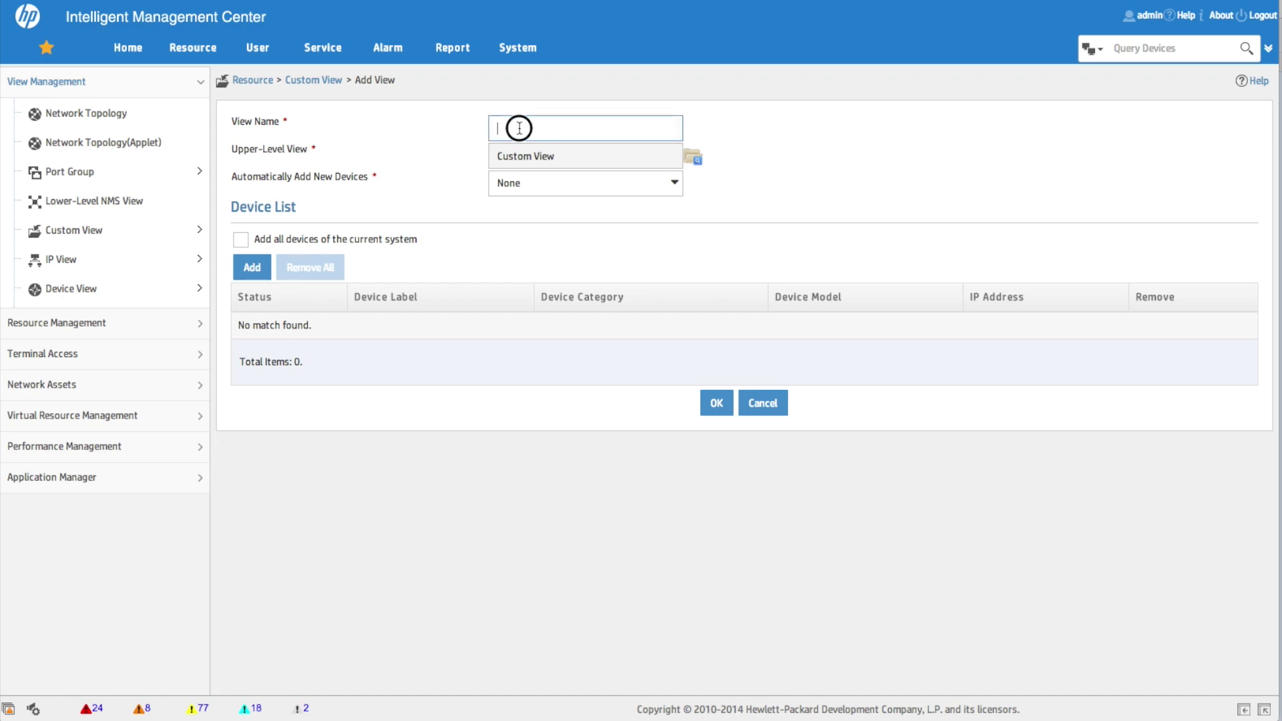
{"action": "type", "text": "Wireless View"}
{"action": "left_click", "coordinate": [535, 190]}
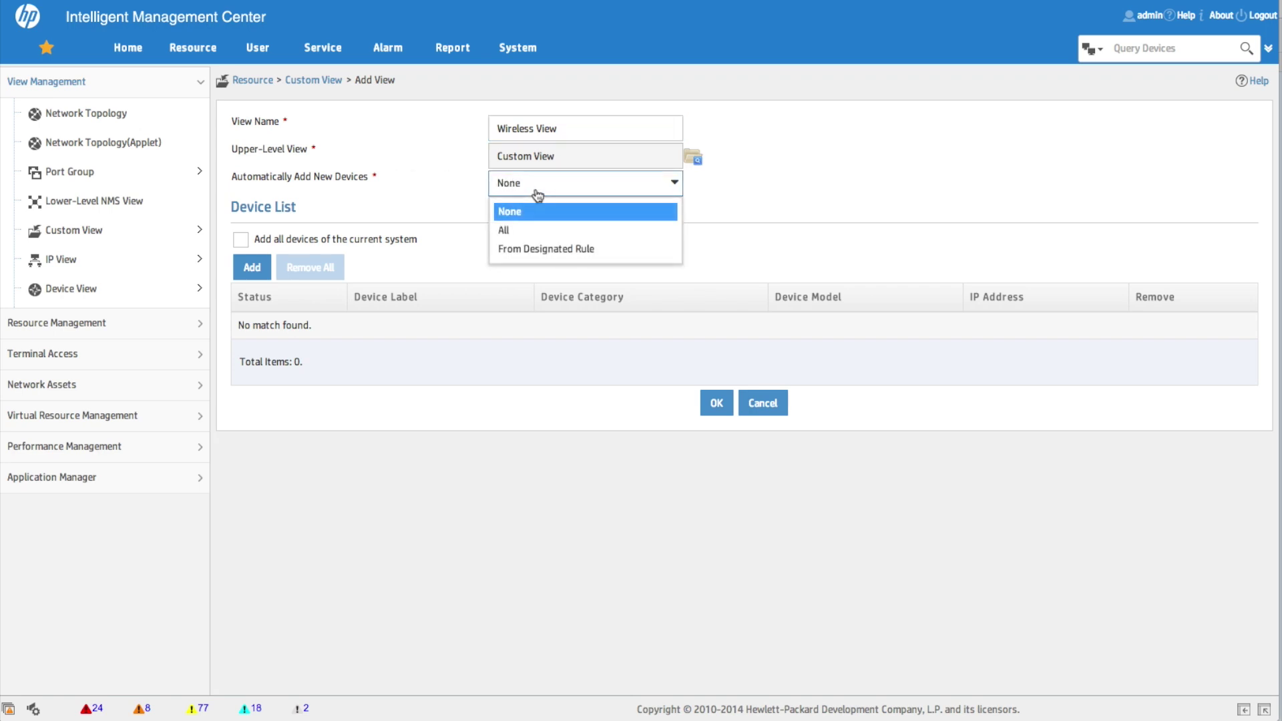
{"action": "left_click", "coordinate": [542, 249]}
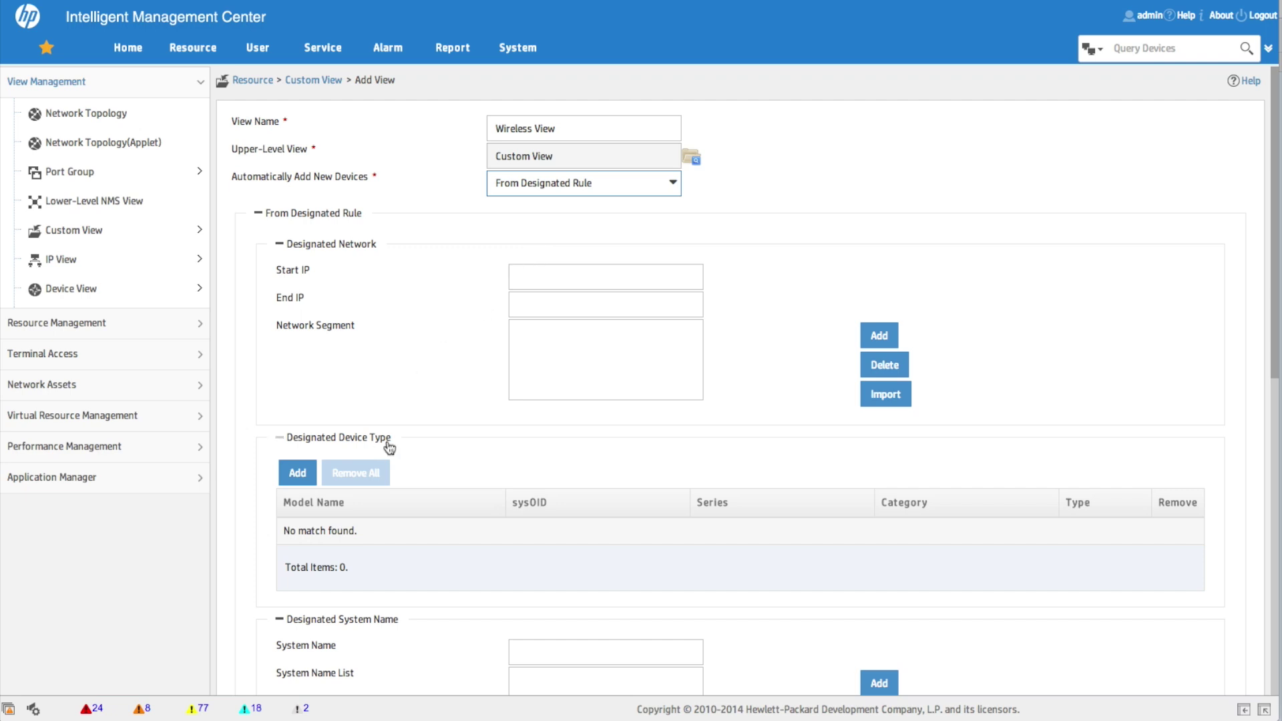
{"action": "scroll", "coordinate": [458, 458], "scroll_direction": "down", "scroll_amount": 2}
{"action": "scroll", "coordinate": [458, 460], "scroll_direction": "down", "scroll_amount": 6}
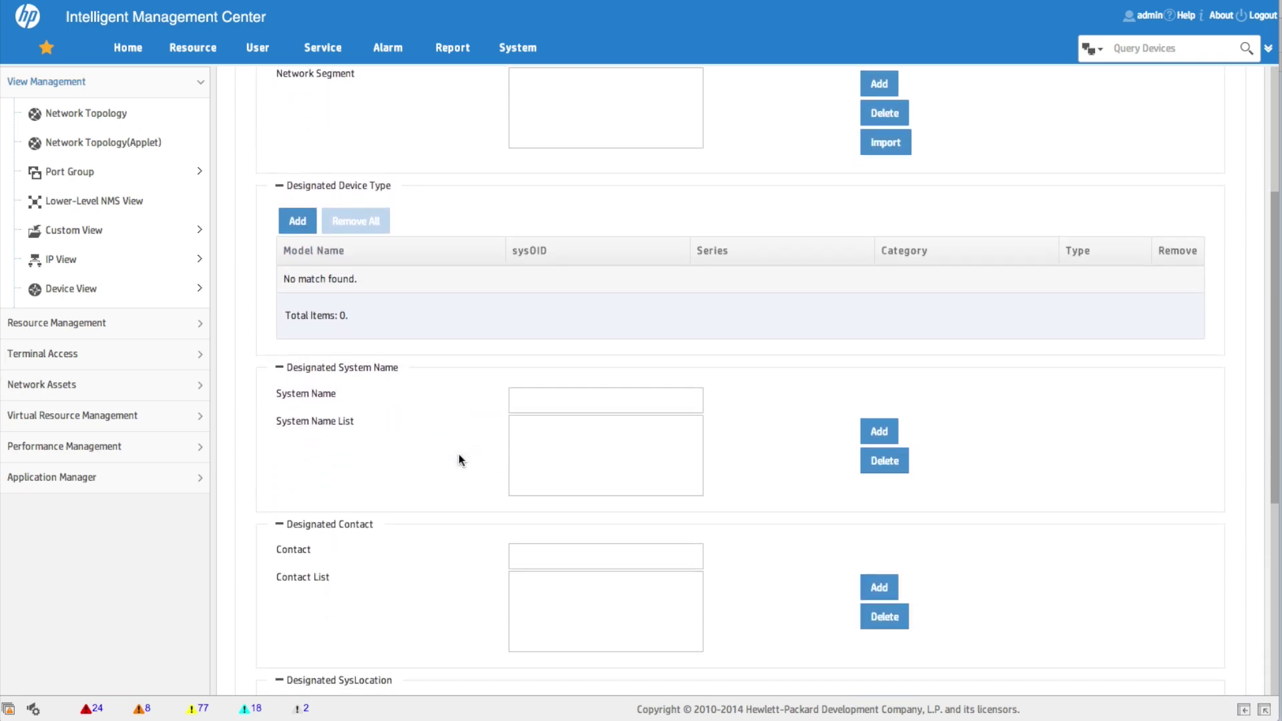
{"action": "scroll", "coordinate": [459, 454], "scroll_direction": "down", "scroll_amount": 2}
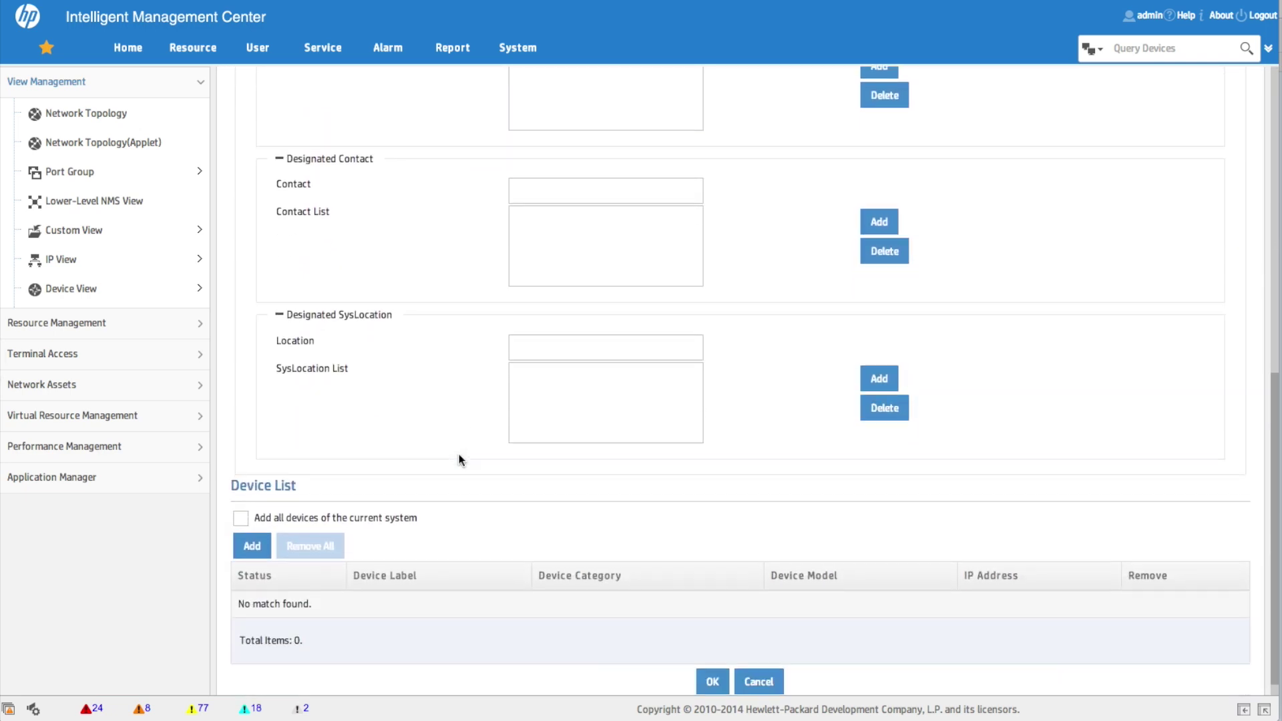
{"action": "scroll", "coordinate": [459, 454], "scroll_direction": "up", "scroll_amount": 2}
{"action": "scroll", "coordinate": [458, 455], "scroll_direction": "up", "scroll_amount": 5}
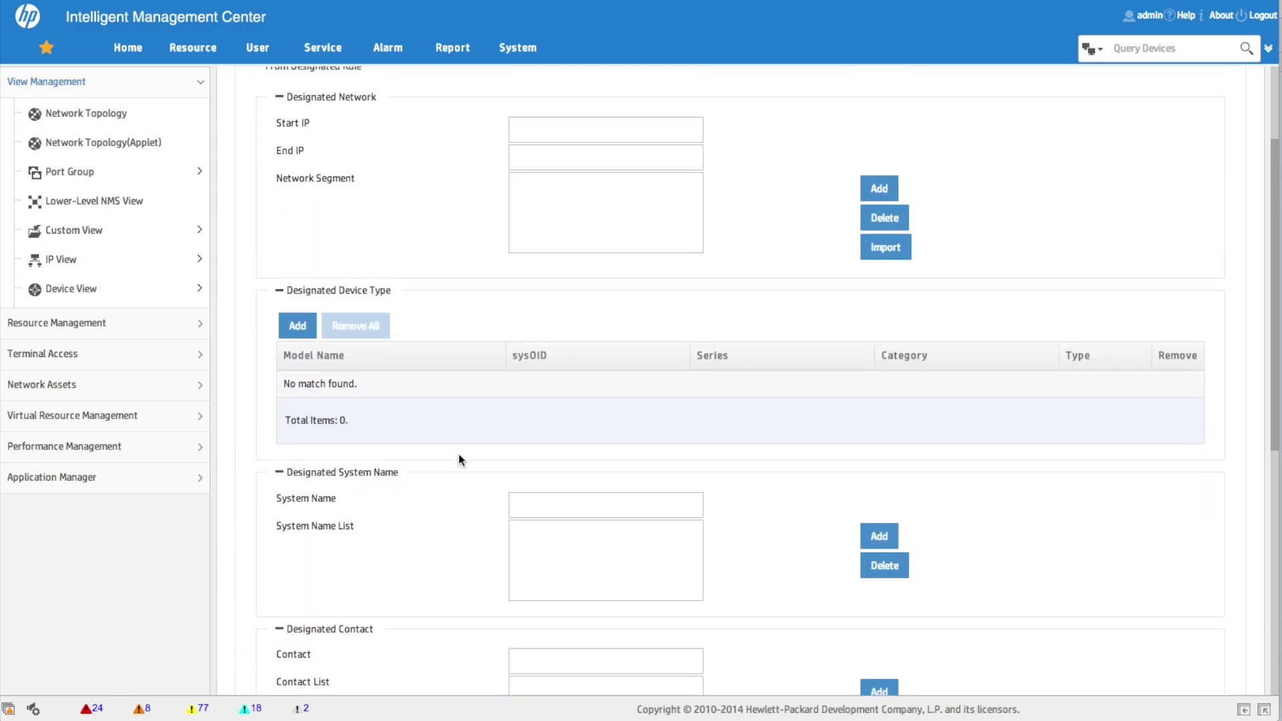
Step: Query device models in Series 830 for the rule's designated device types
{"action": "left_click", "coordinate": [295, 328]}
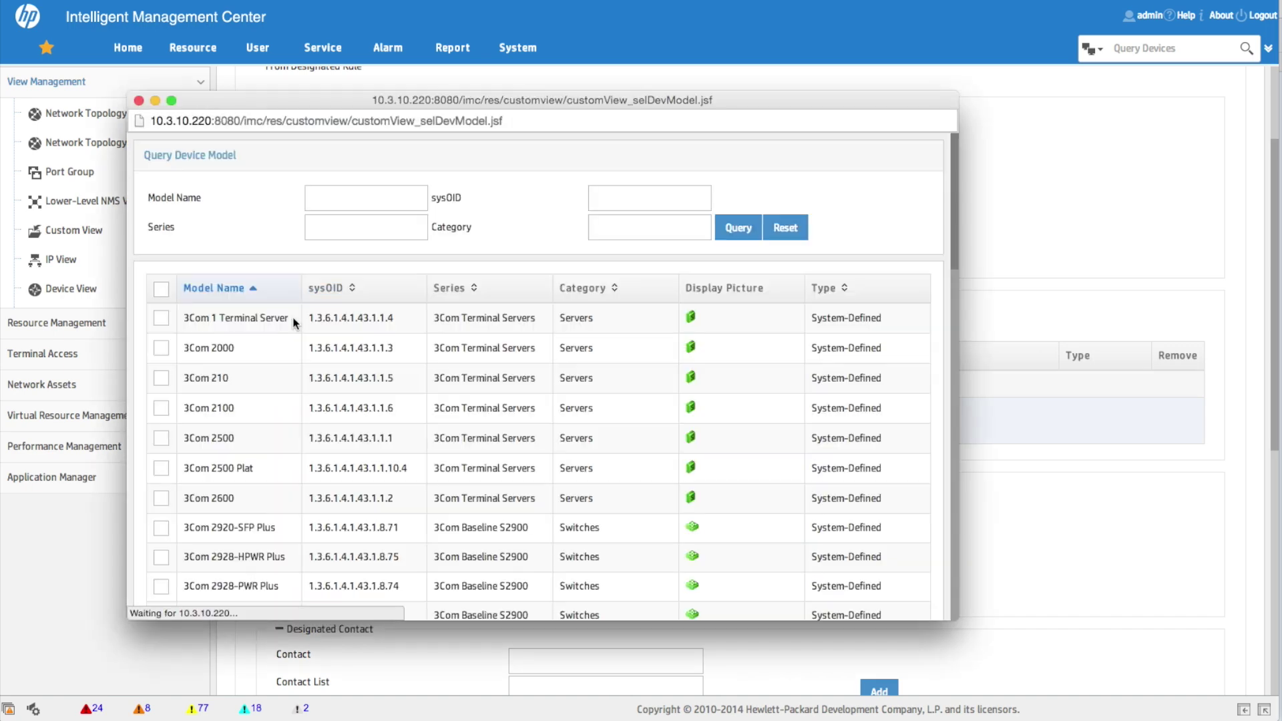
{"action": "left_click", "coordinate": [354, 229]}
{"action": "type", "text": "830"}
{"action": "key", "text": "Return"}
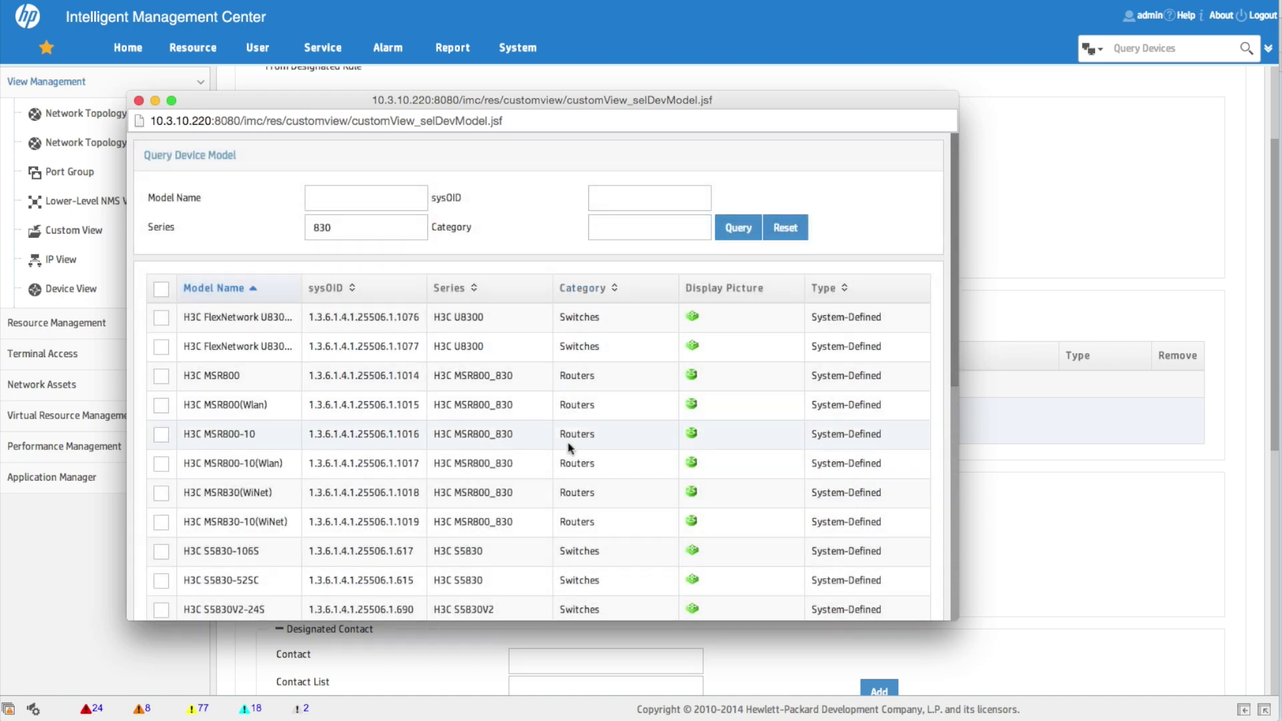
Step: Check HP 830-24P and HP 830-24P-LSW and confirm them as designated types
{"action": "scroll", "coordinate": [486, 455], "scroll_direction": "down", "scroll_amount": 3}
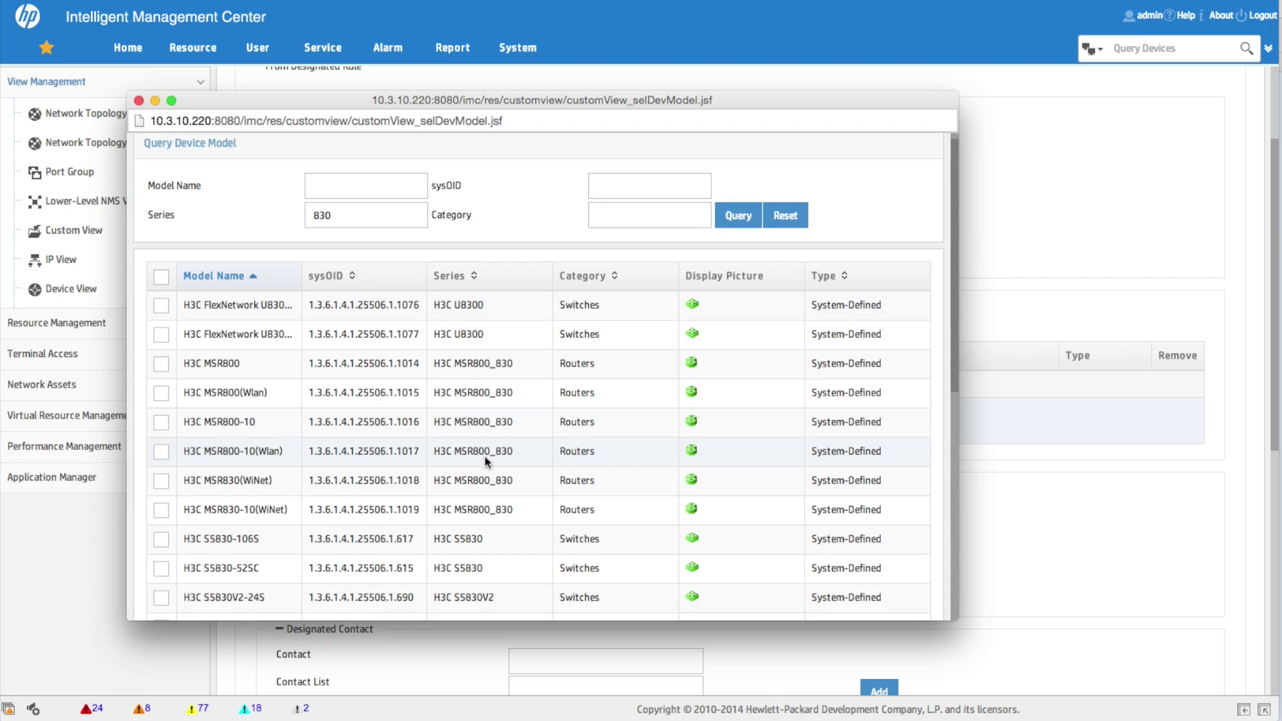
{"action": "scroll", "coordinate": [487, 461], "scroll_direction": "down", "scroll_amount": 2}
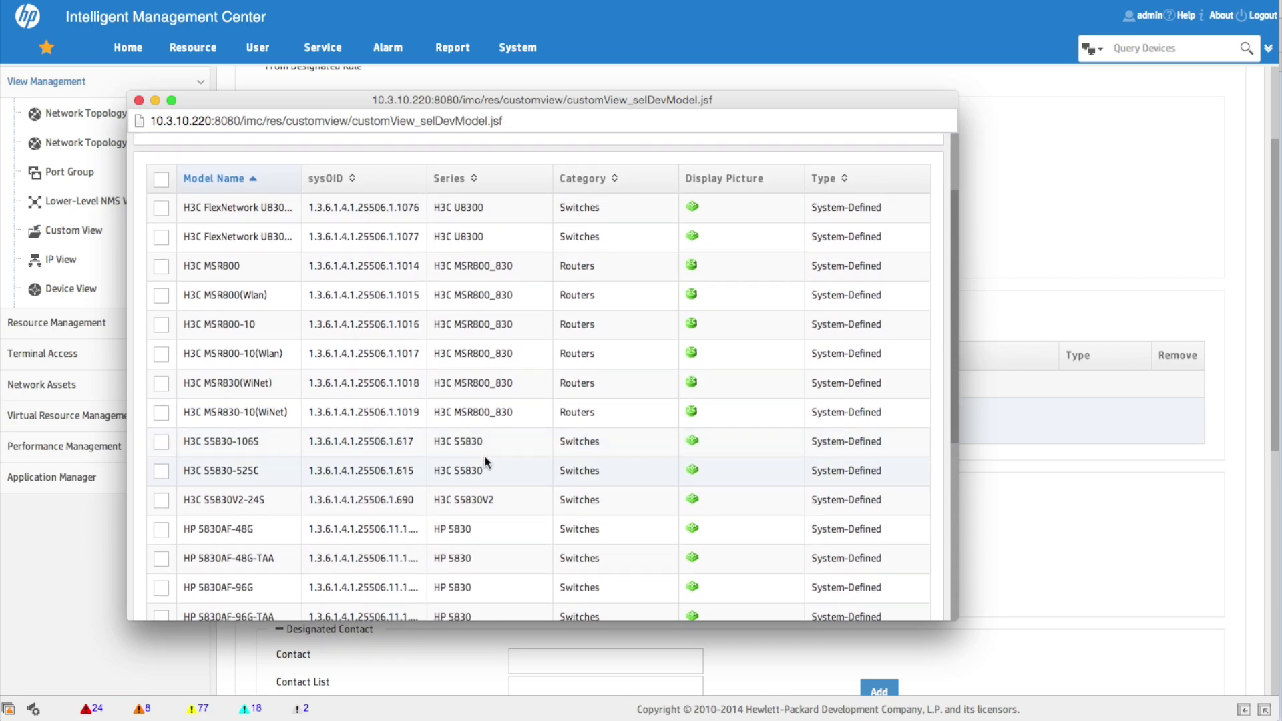
{"action": "scroll", "coordinate": [487, 460], "scroll_direction": "down", "scroll_amount": 6}
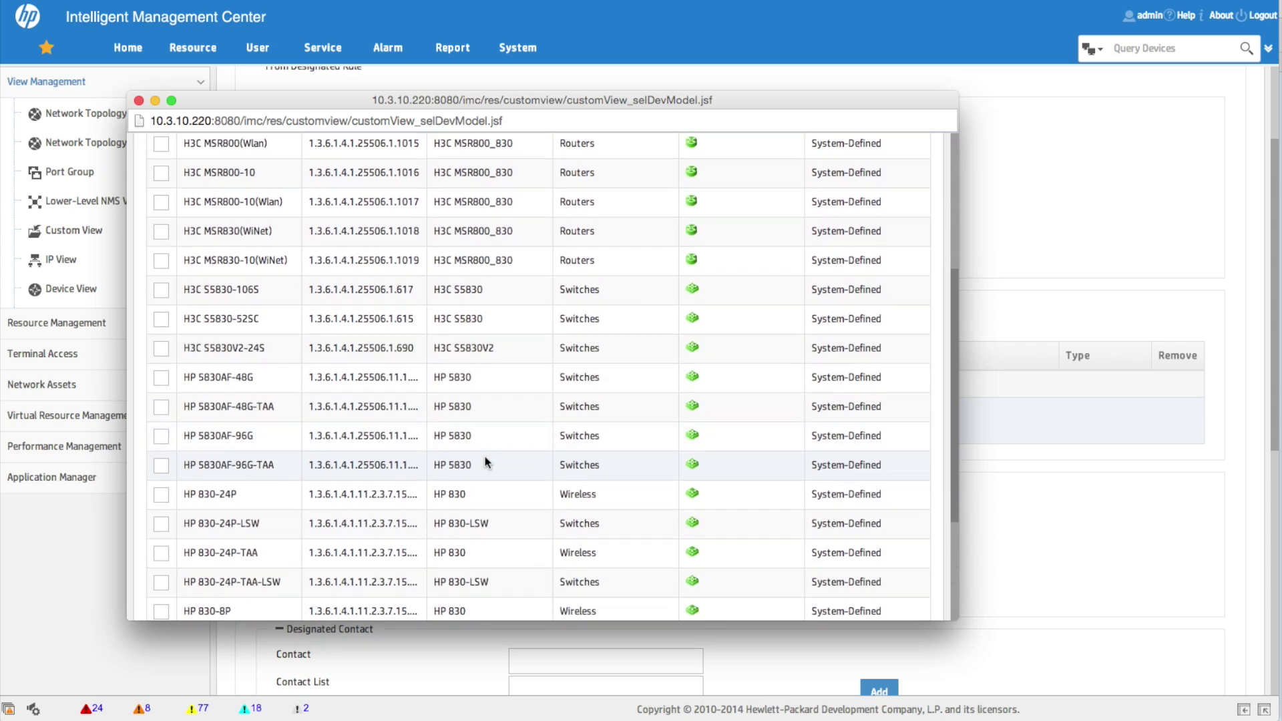
{"action": "left_click", "coordinate": [162, 524]}
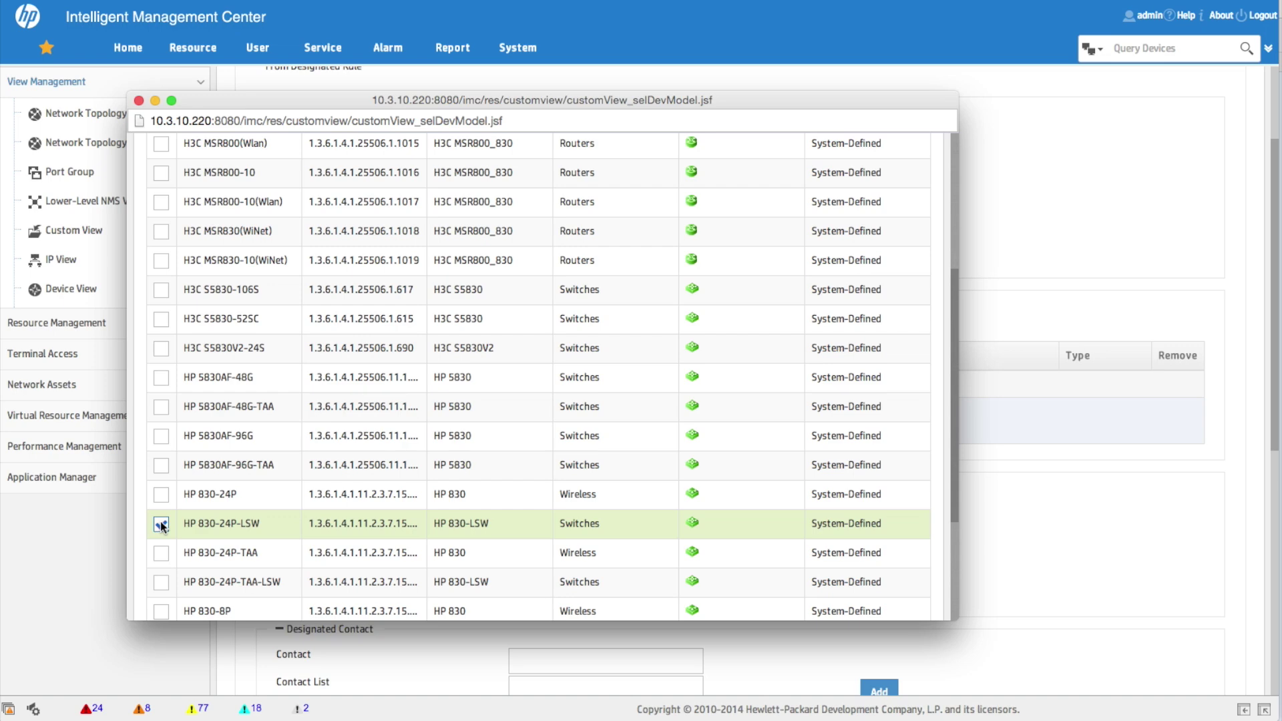
{"action": "left_click", "coordinate": [162, 498]}
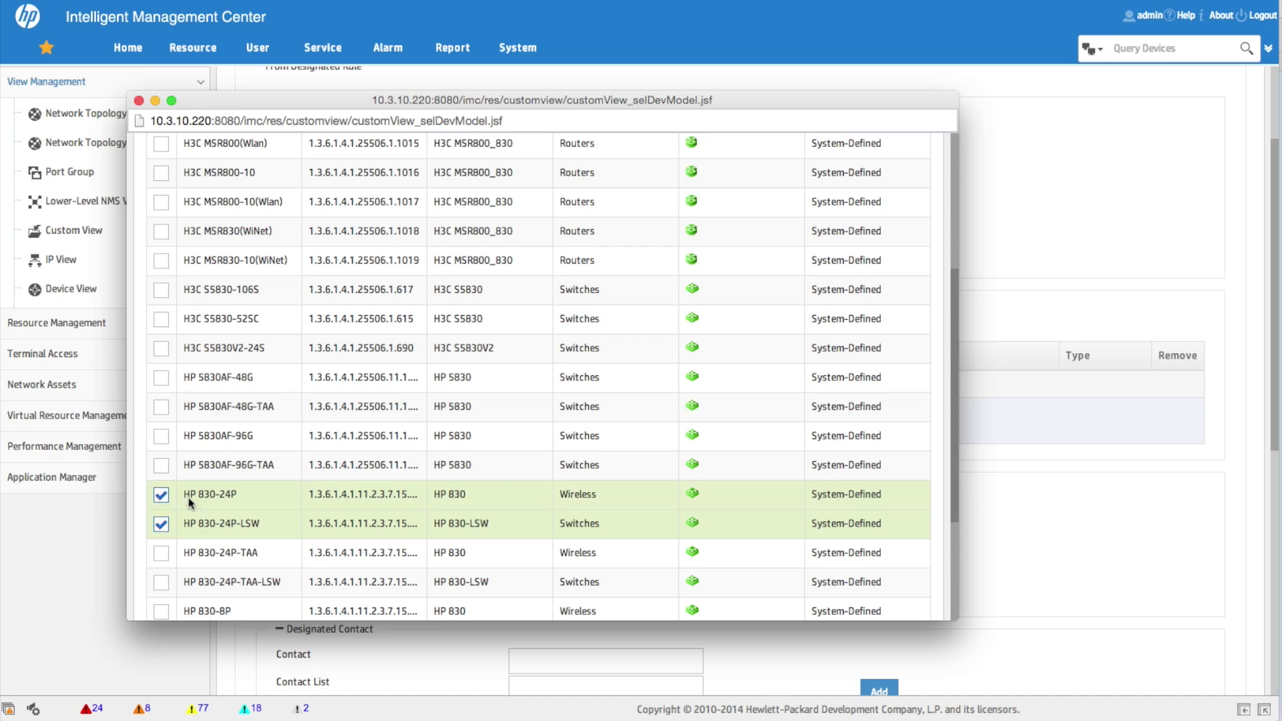
{"action": "scroll", "coordinate": [426, 527], "scroll_direction": "down", "scroll_amount": 3}
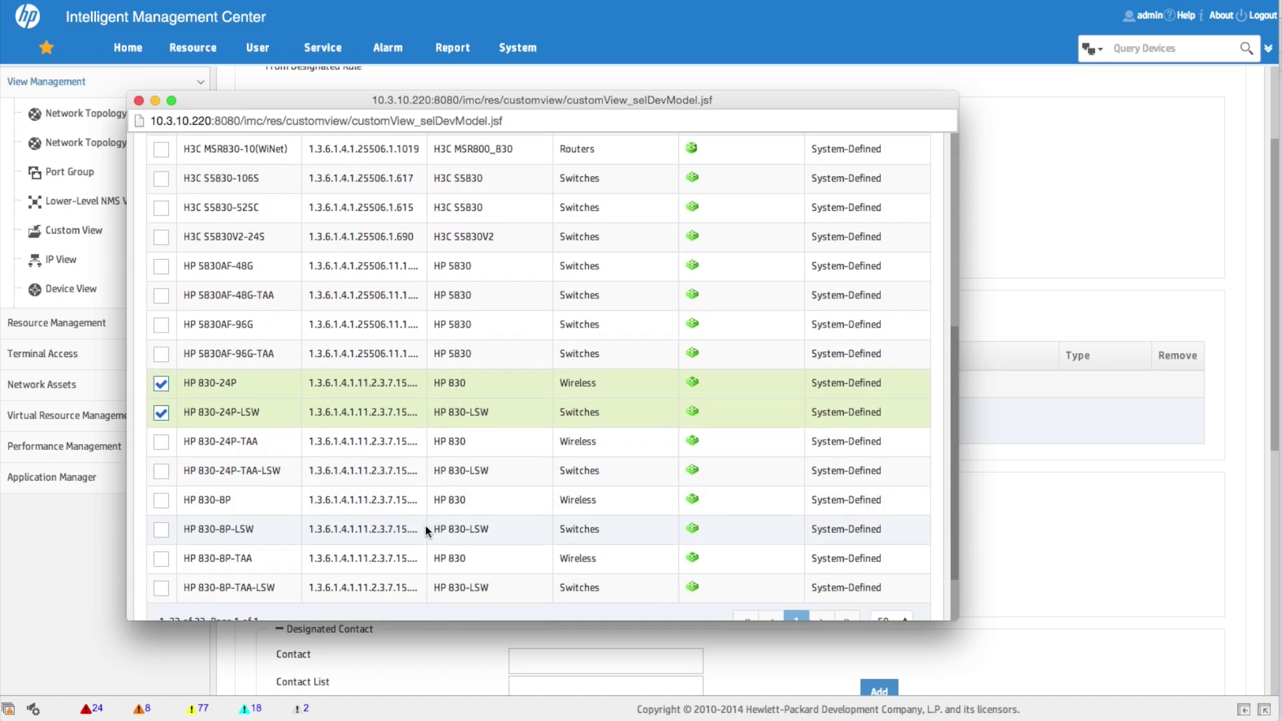
{"action": "scroll", "coordinate": [426, 526], "scroll_direction": "down", "scroll_amount": 2}
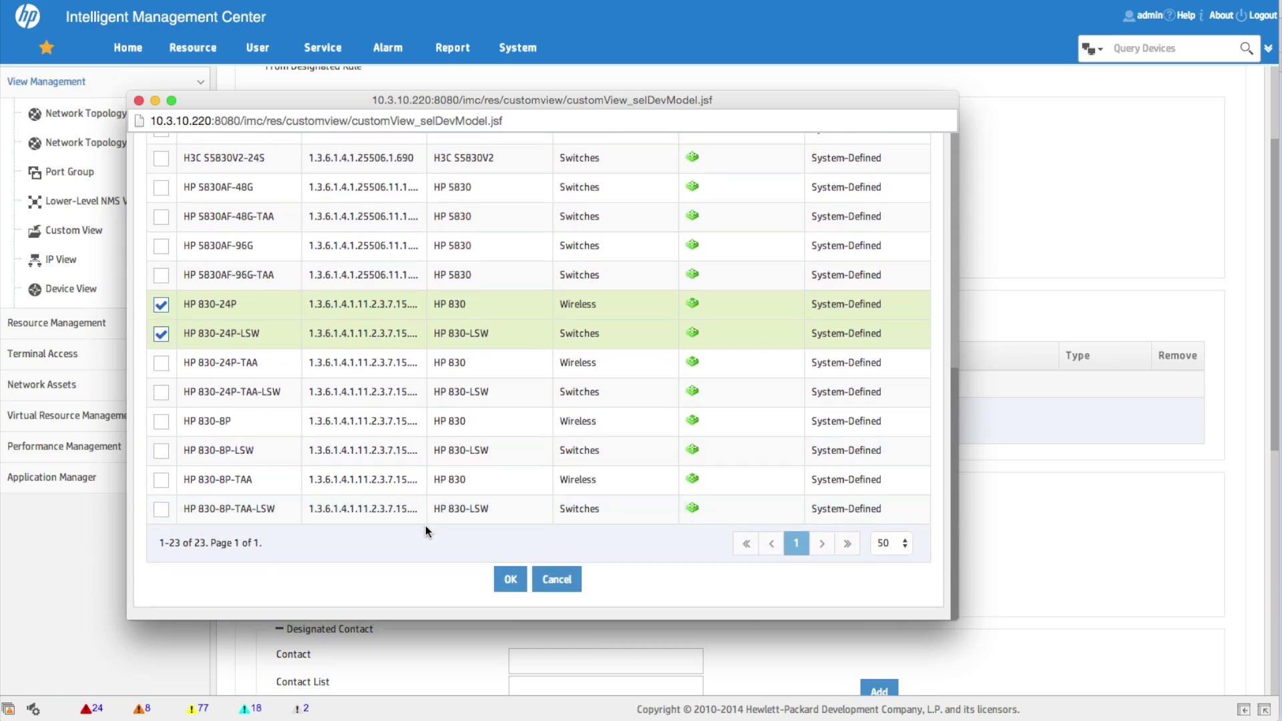
{"action": "left_click", "coordinate": [510, 582]}
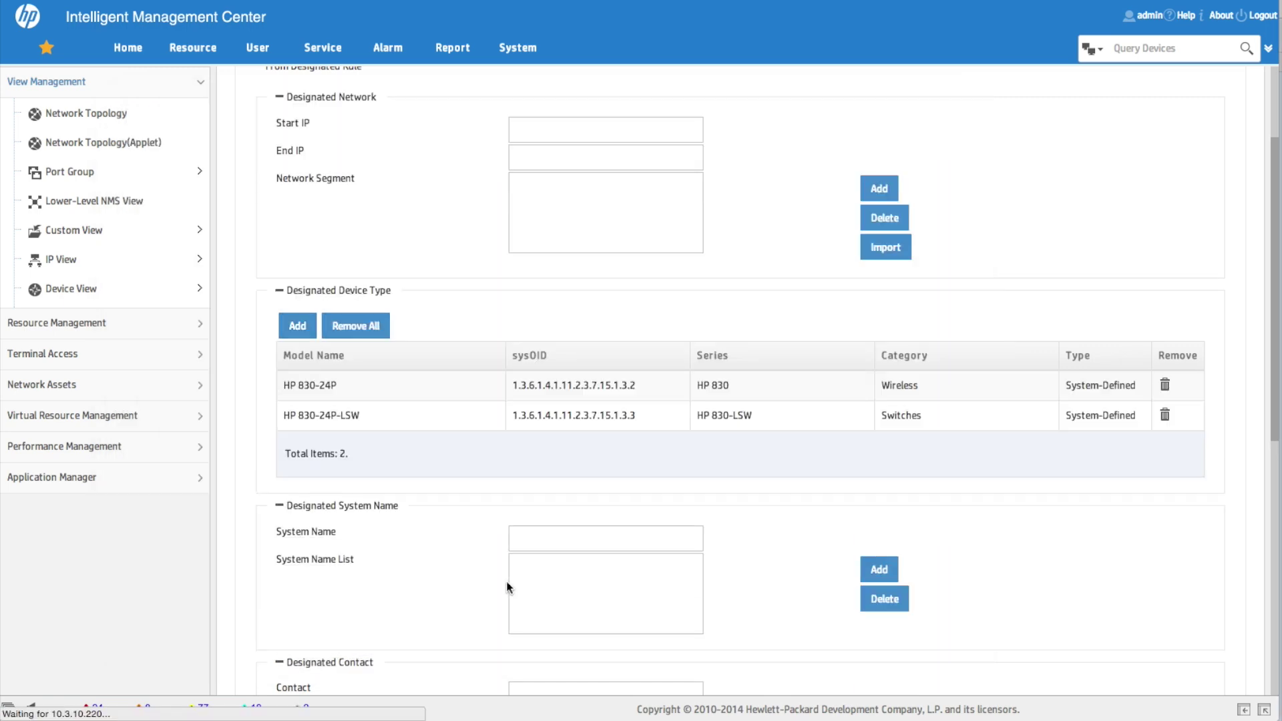
Step: Save Wireless View and open its still-empty device list
{"action": "scroll", "coordinate": [434, 468], "scroll_direction": "down", "scroll_amount": 10}
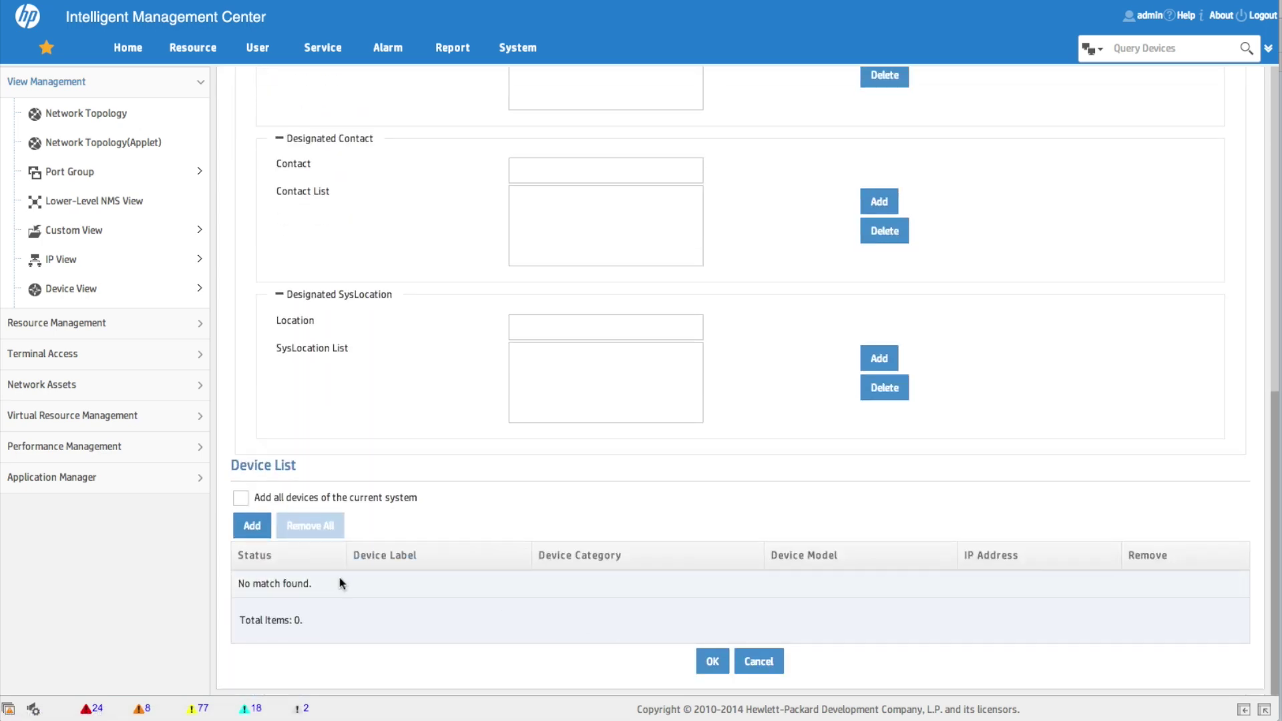
{"action": "left_click", "coordinate": [713, 663]}
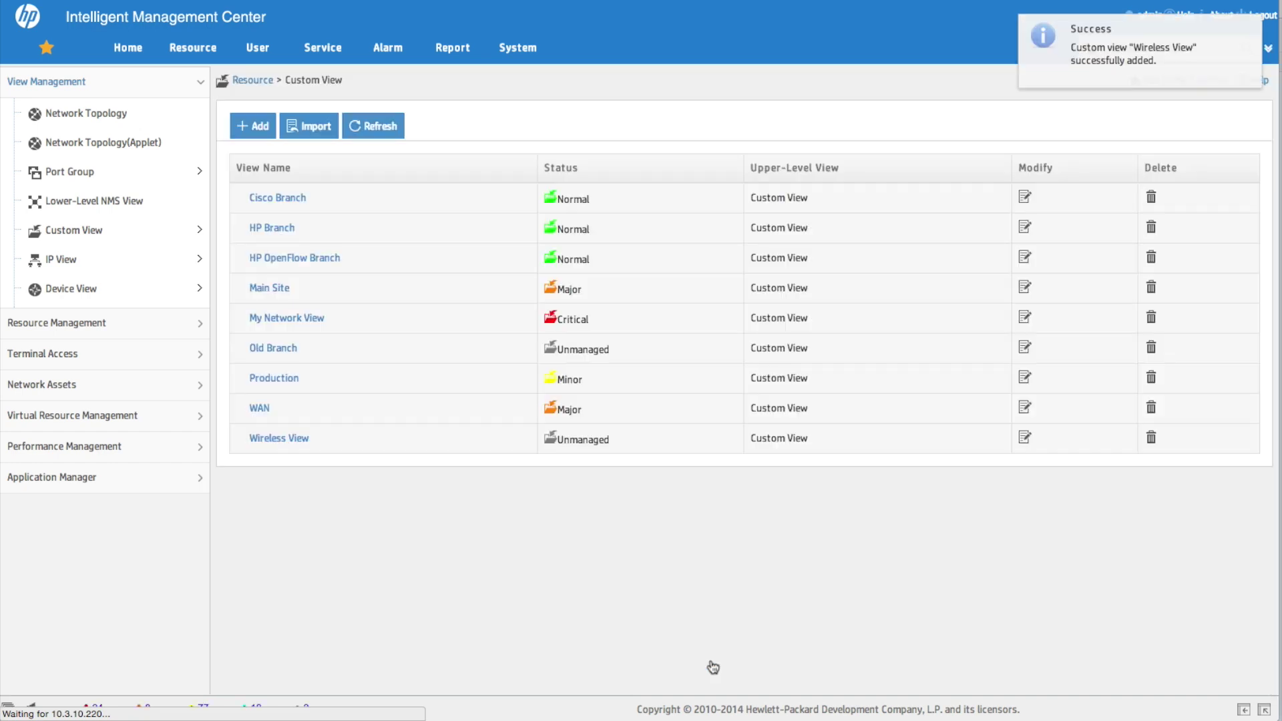
{"action": "left_click", "coordinate": [274, 442]}
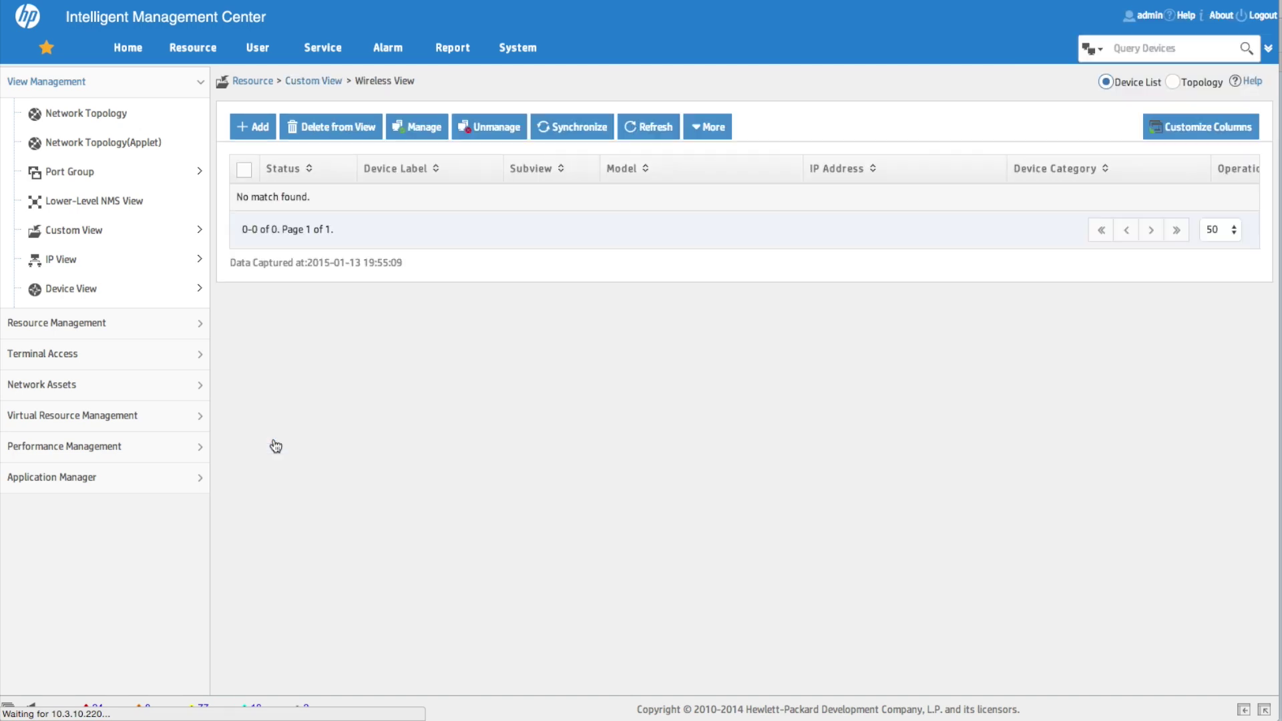
Step: Add HP830_WSC from Wireless and HP830_LSW from Switches to Wireless View
{"action": "left_click", "coordinate": [253, 127]}
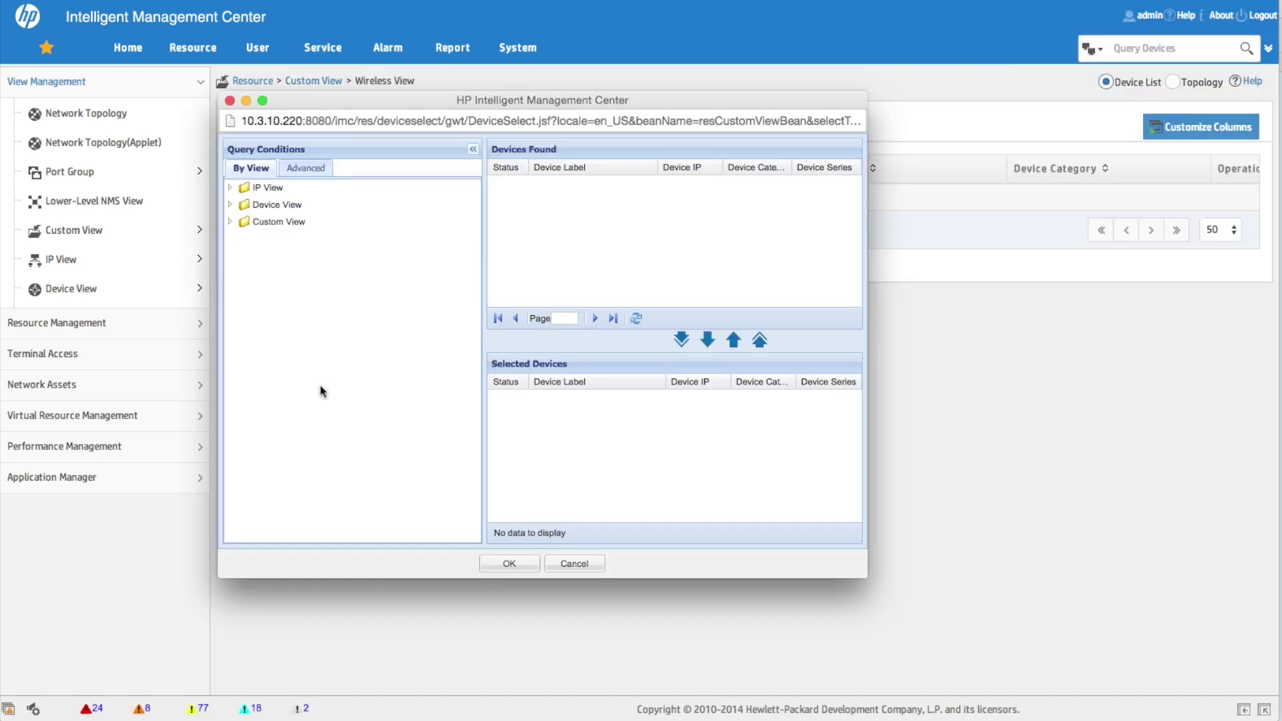
{"action": "left_click", "coordinate": [230, 205]}
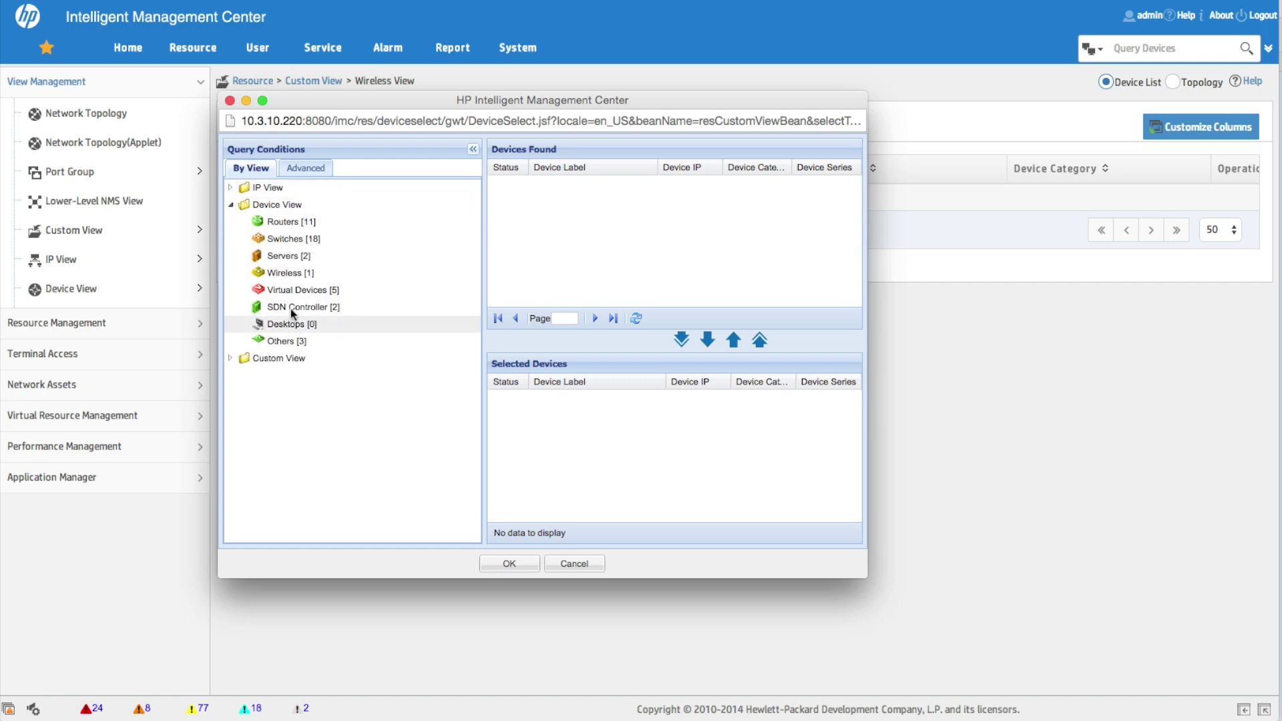
{"action": "left_click", "coordinate": [285, 273]}
{"action": "left_click", "coordinate": [569, 185]}
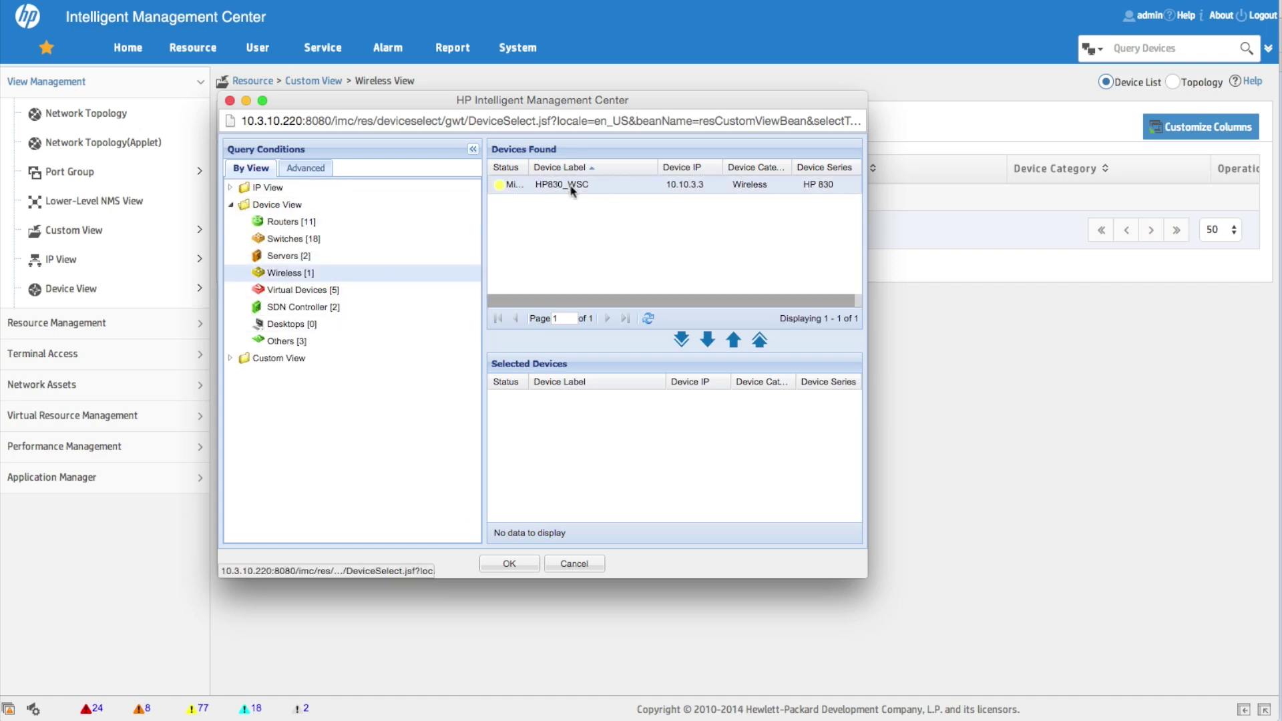
{"action": "left_click", "coordinate": [707, 340]}
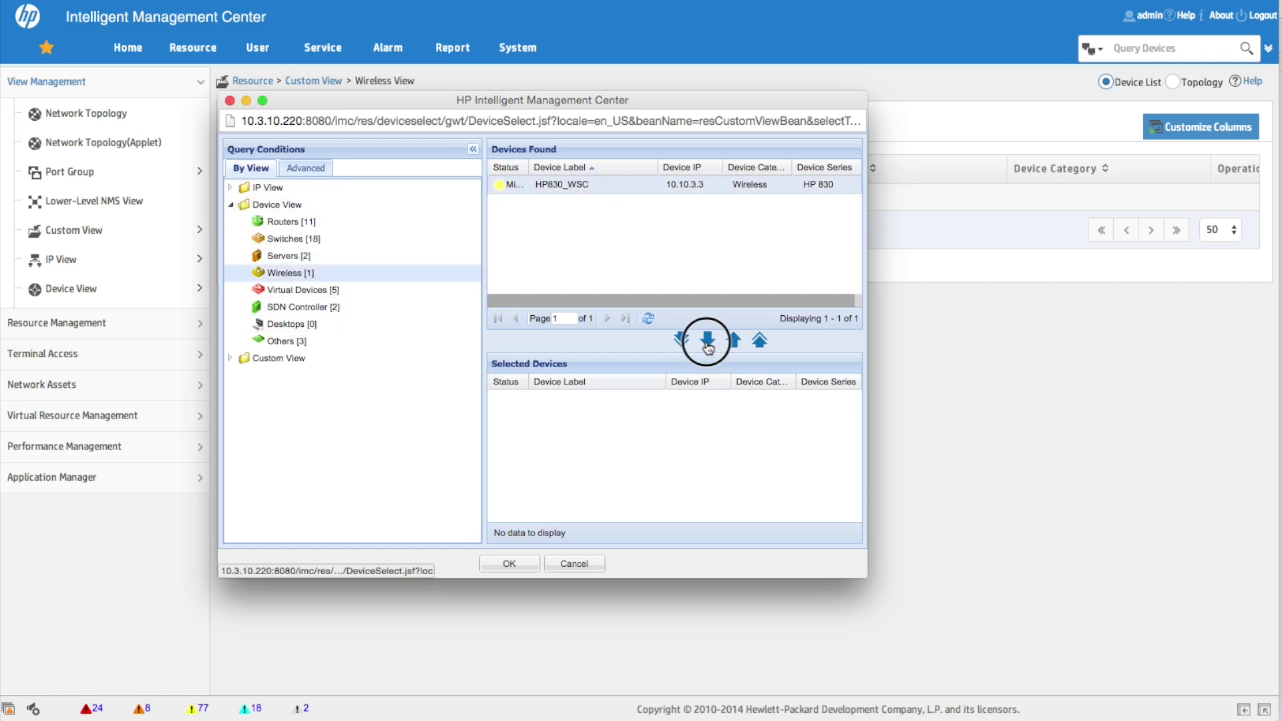
{"action": "left_click", "coordinate": [287, 239]}
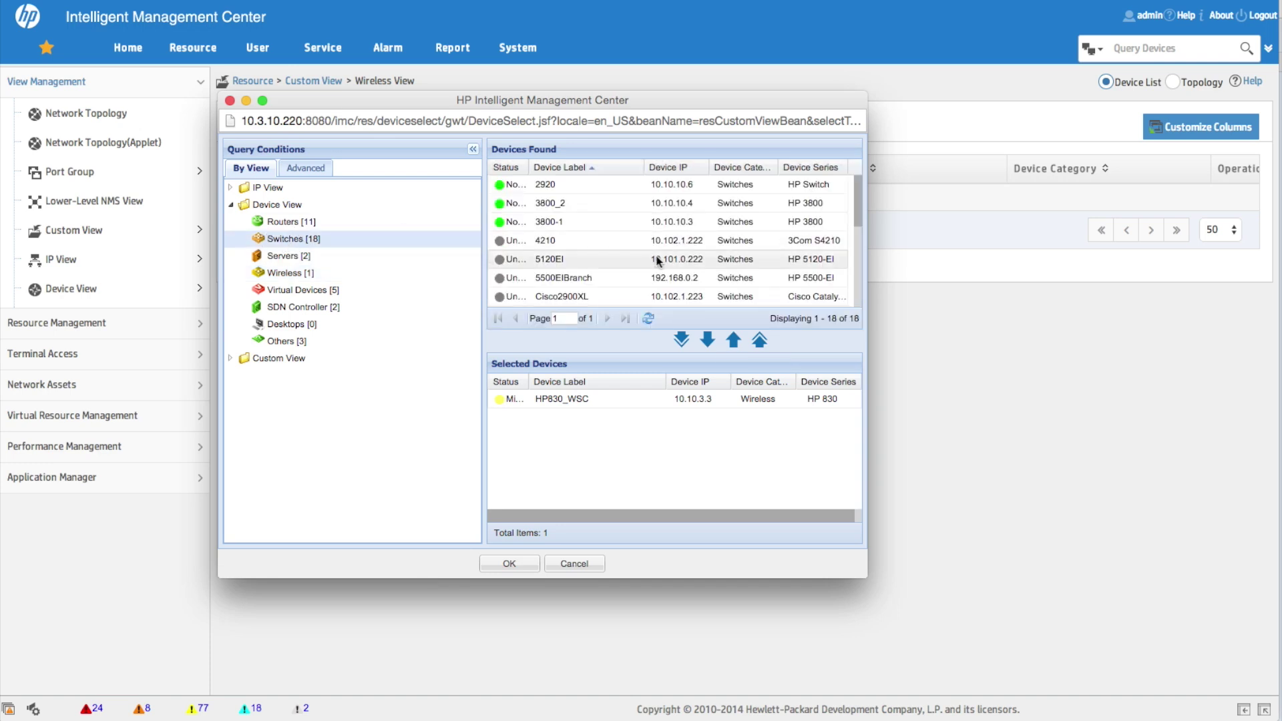
{"action": "scroll", "coordinate": [658, 261], "scroll_direction": "down", "scroll_amount": 5}
{"action": "scroll", "coordinate": [658, 261], "scroll_direction": "down", "scroll_amount": 1}
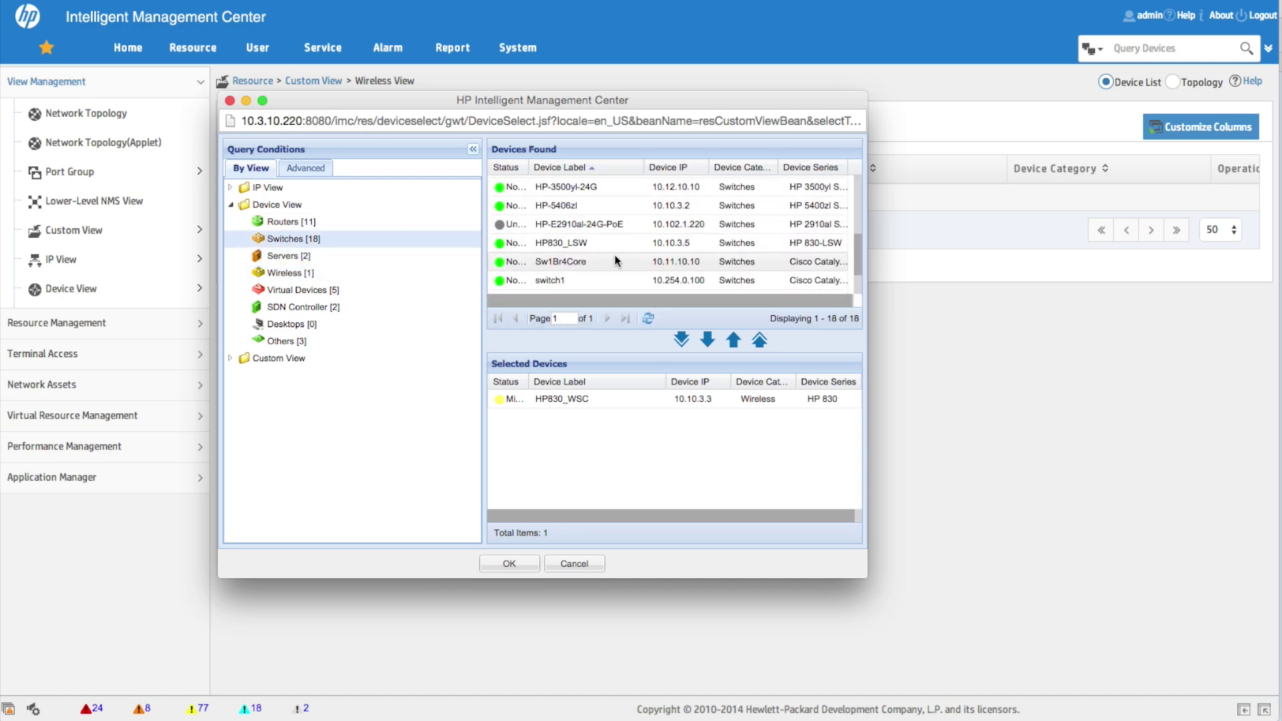
{"action": "left_click", "coordinate": [615, 242]}
{"action": "left_click", "coordinate": [681, 342]}
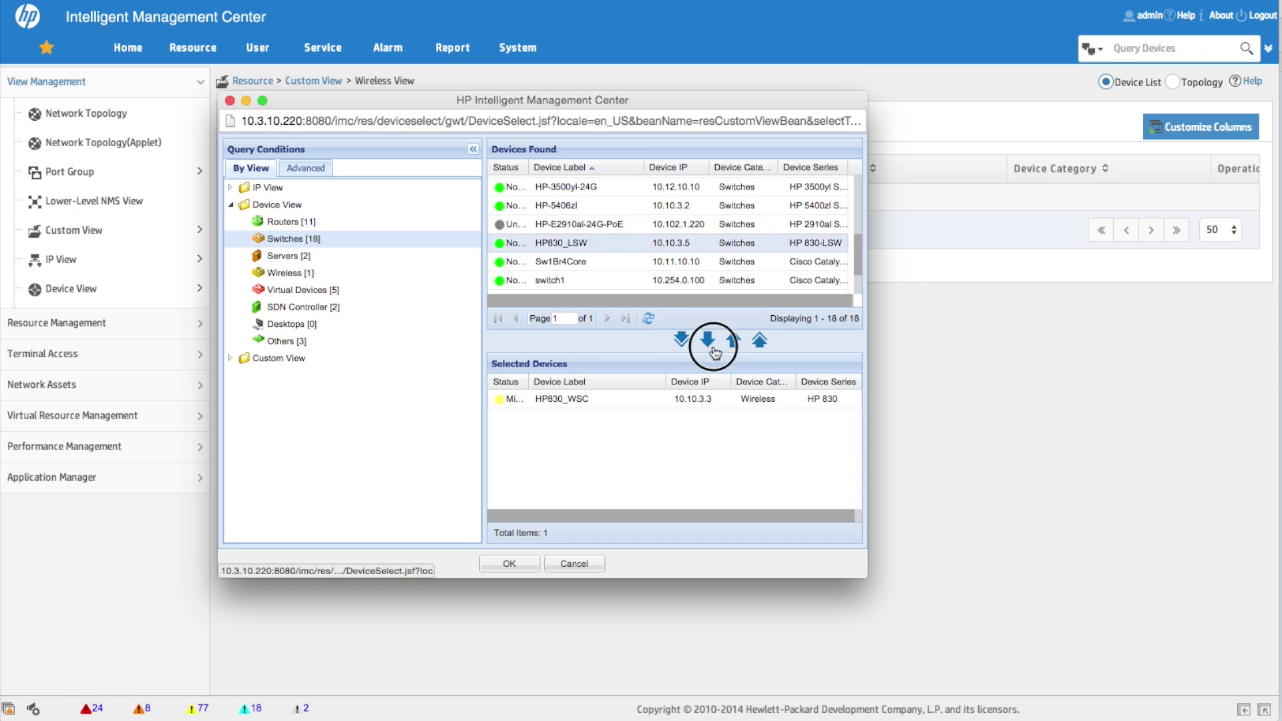
{"action": "left_click", "coordinate": [513, 566]}
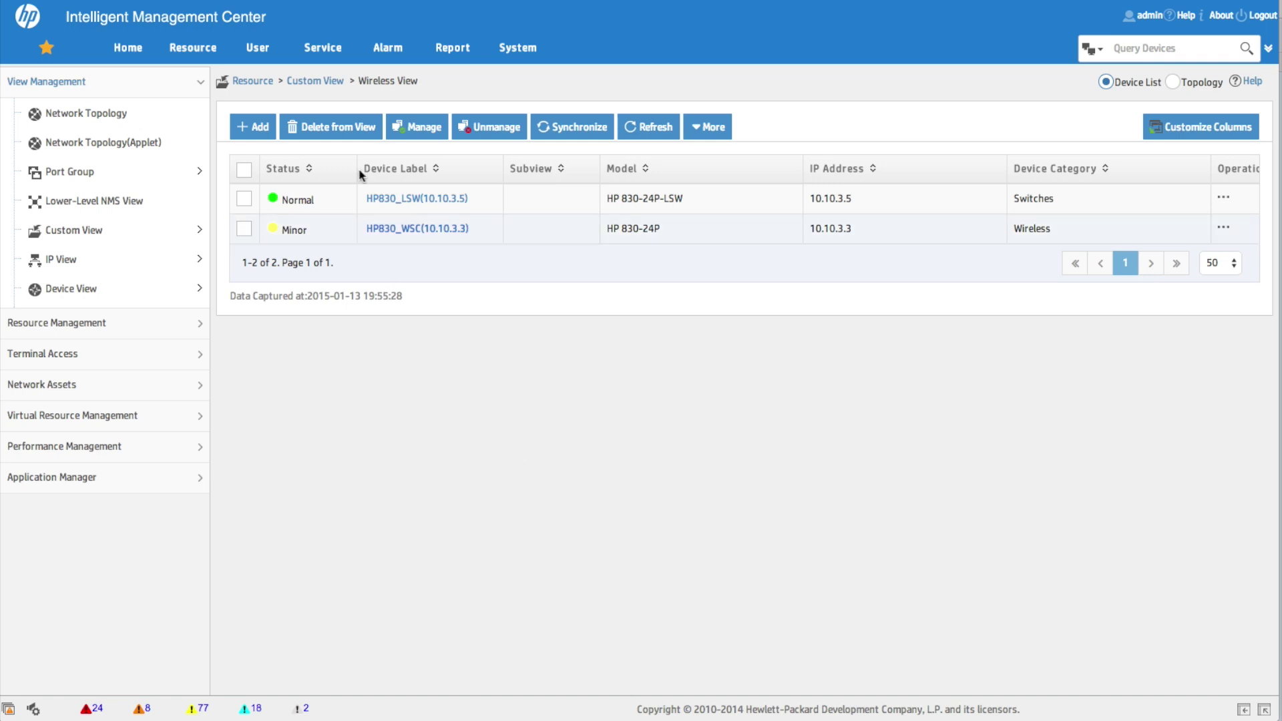
Step: Go to System > Operator Management > Operator Group to list the operator groups
{"action": "mouse_move", "coordinate": [516, 53]}
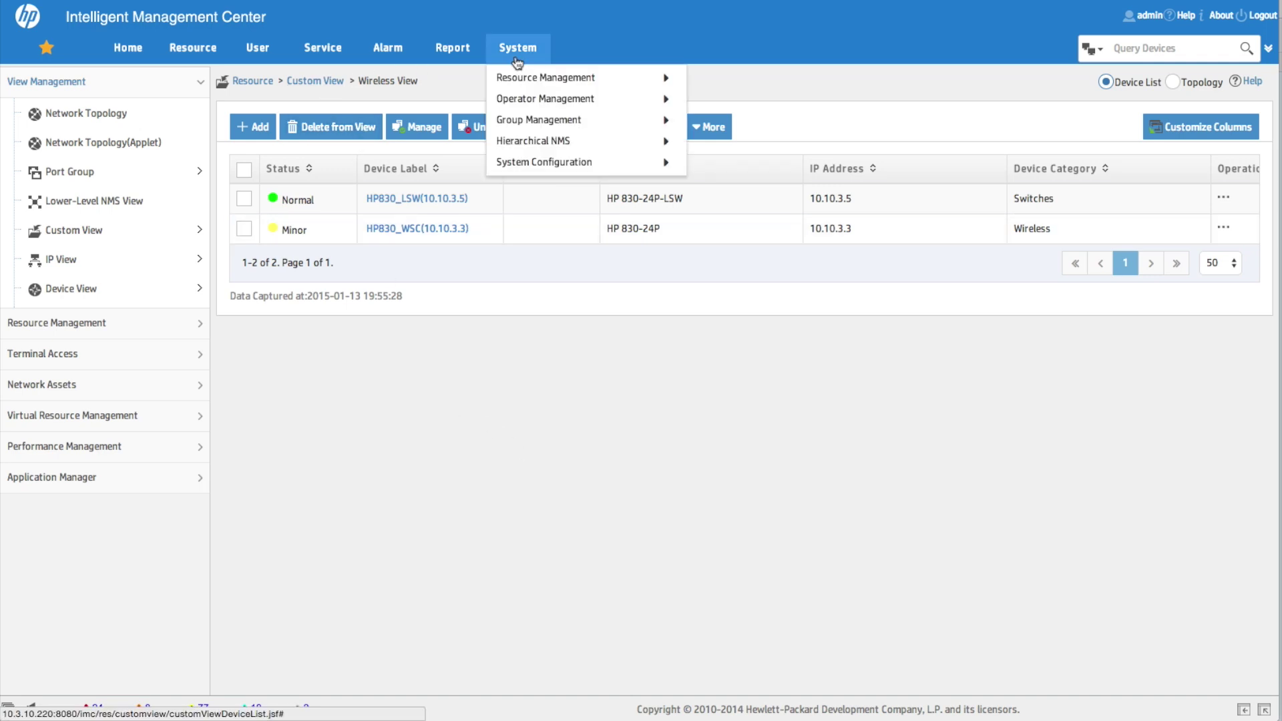
{"action": "mouse_move", "coordinate": [536, 102]}
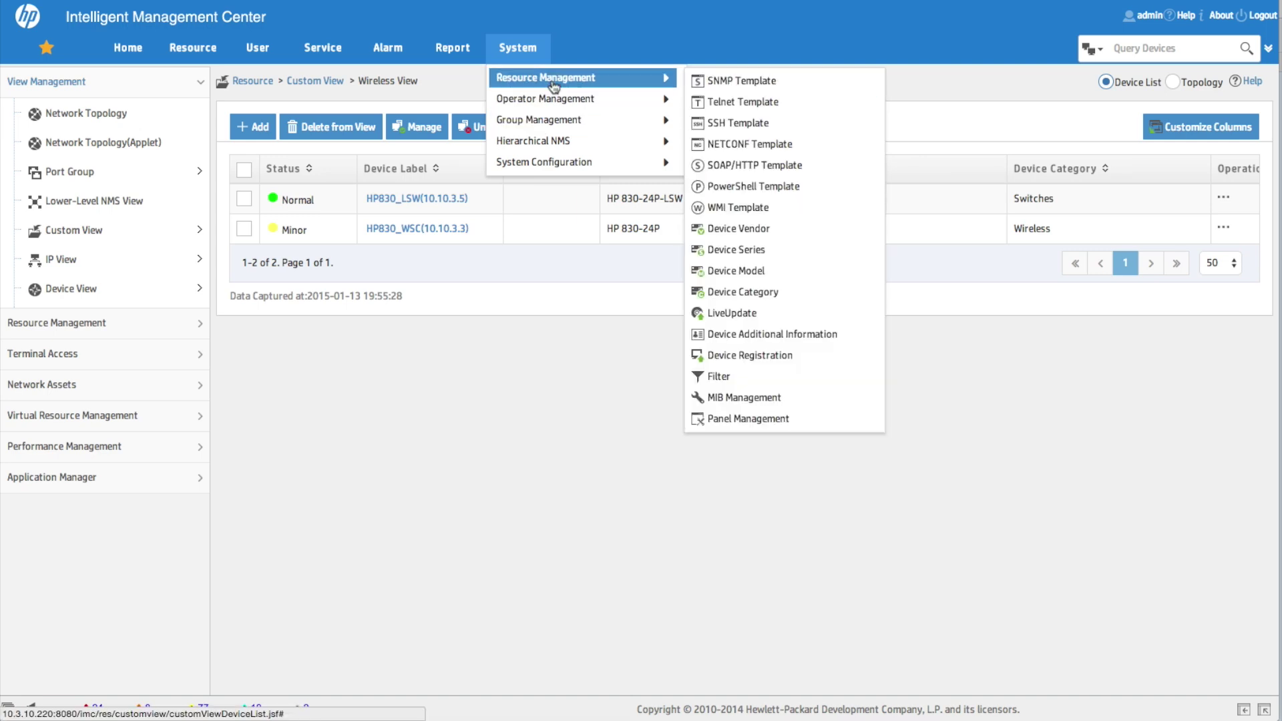
{"action": "mouse_move", "coordinate": [658, 98]}
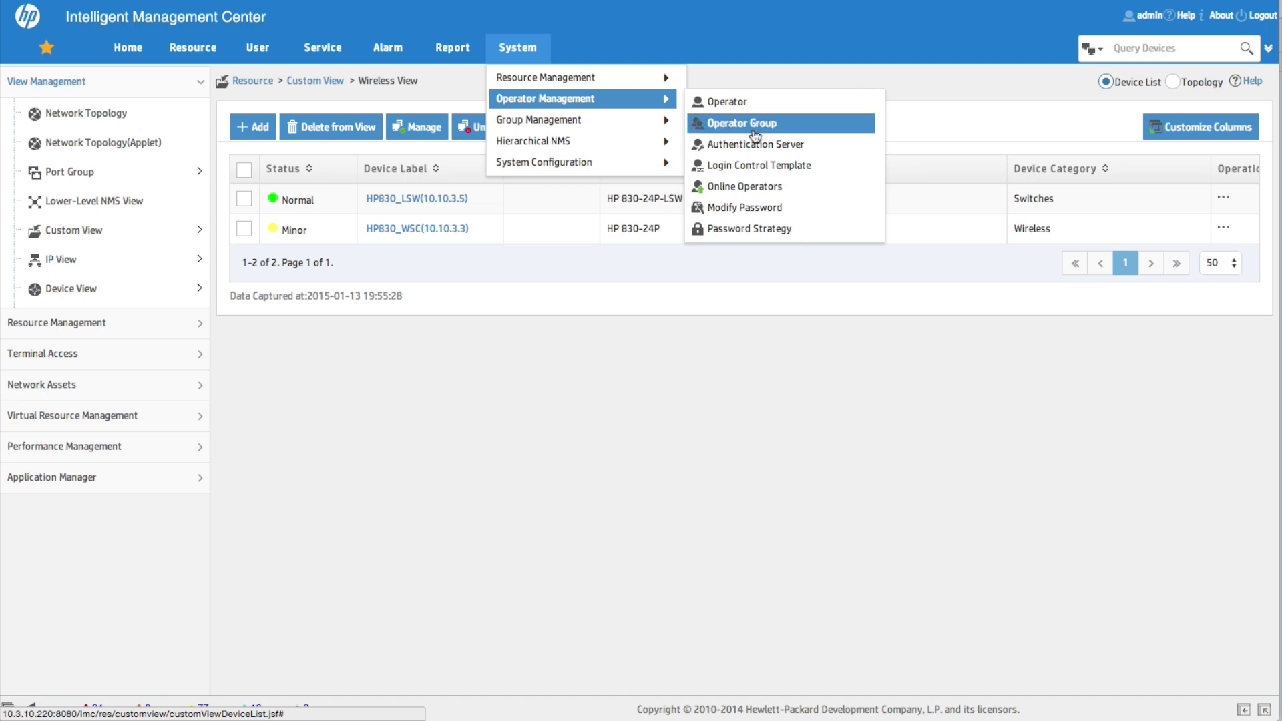
{"action": "left_click", "coordinate": [768, 136]}
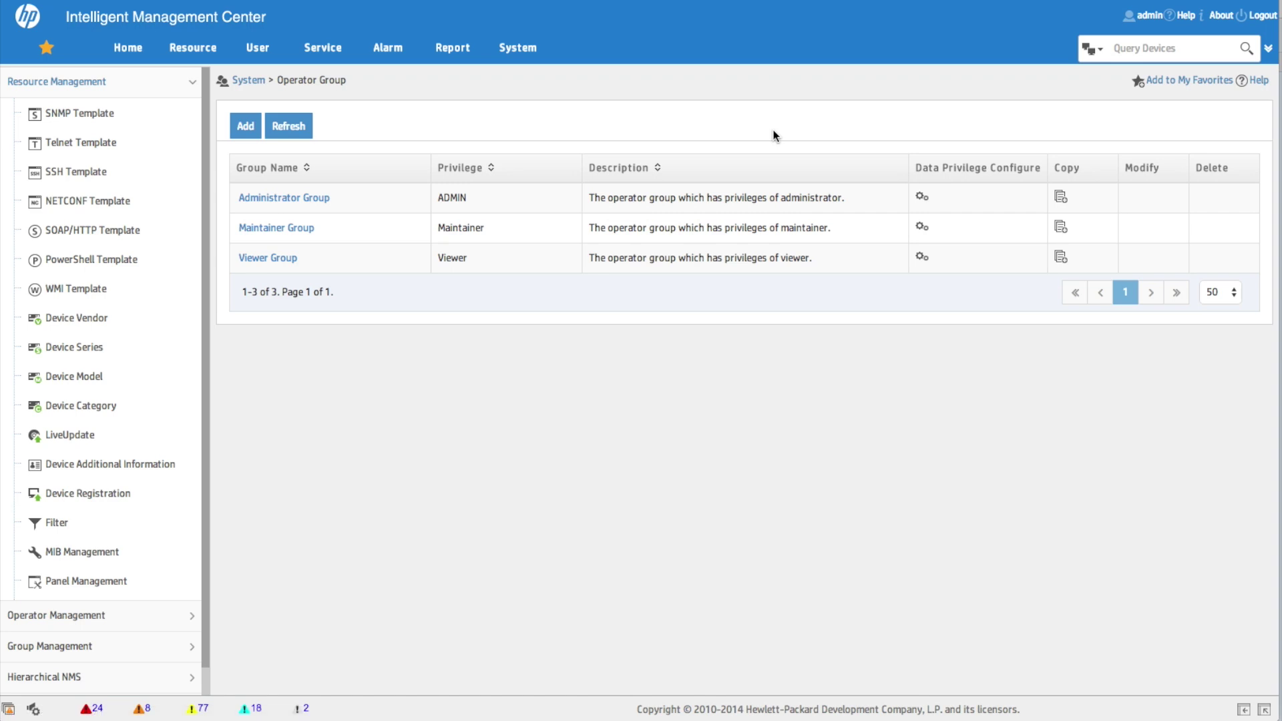
Step: Create an operator group named 'Wireless Operator Group' with Maintainer privilege
{"action": "left_click", "coordinate": [247, 132]}
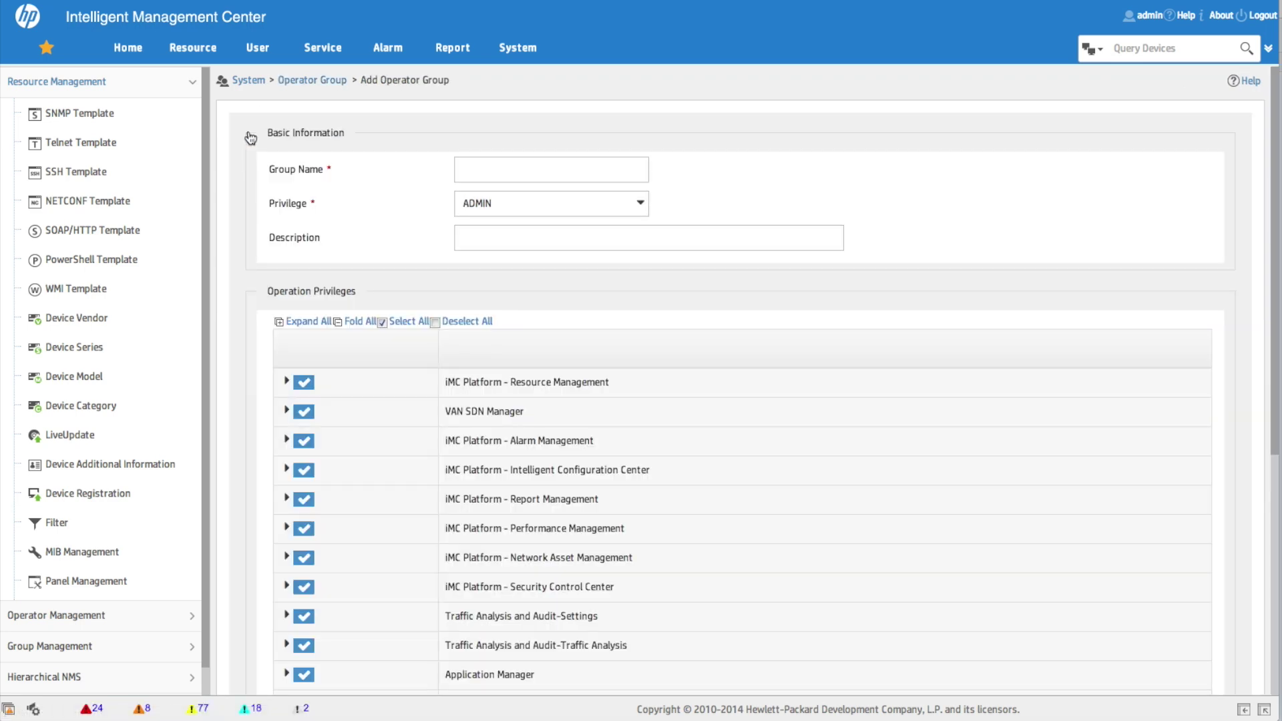
{"action": "left_click", "coordinate": [479, 166]}
{"action": "type", "text": "Wireless Operat"}
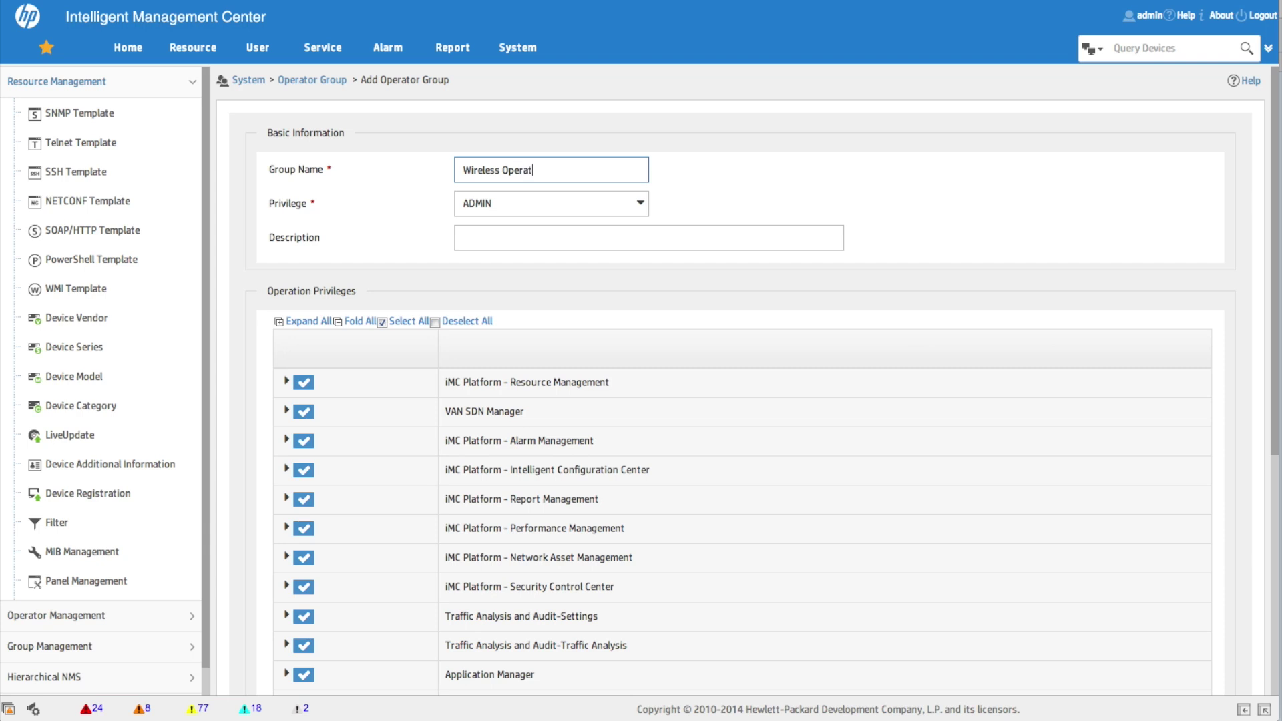
{"action": "type", "text": "or Group"}
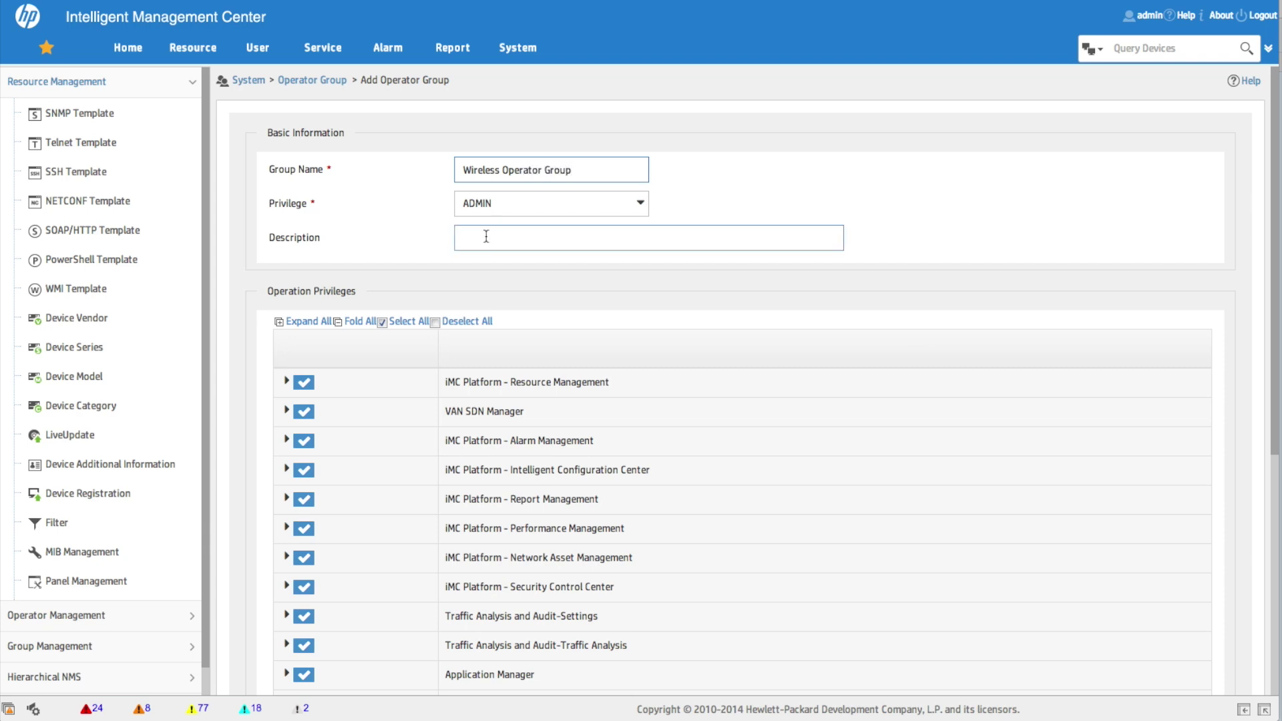
{"action": "left_click", "coordinate": [536, 205]}
{"action": "left_click", "coordinate": [536, 205]}
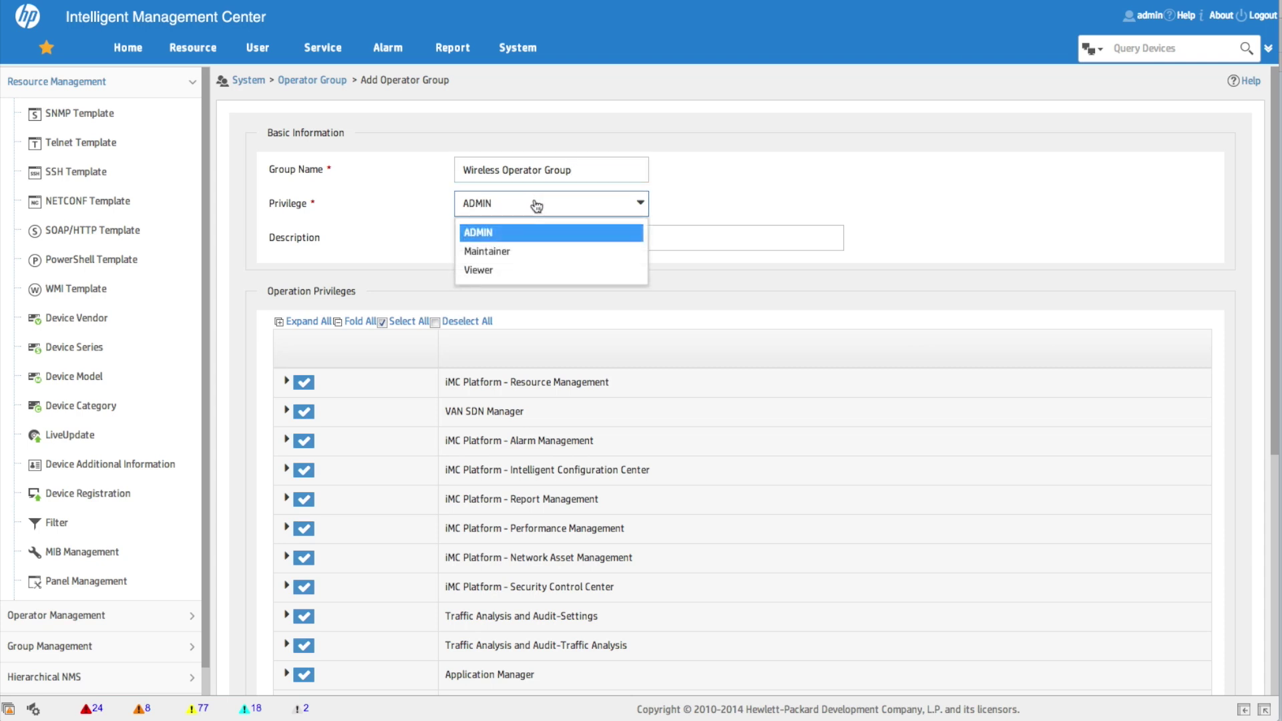
{"action": "left_click", "coordinate": [507, 257]}
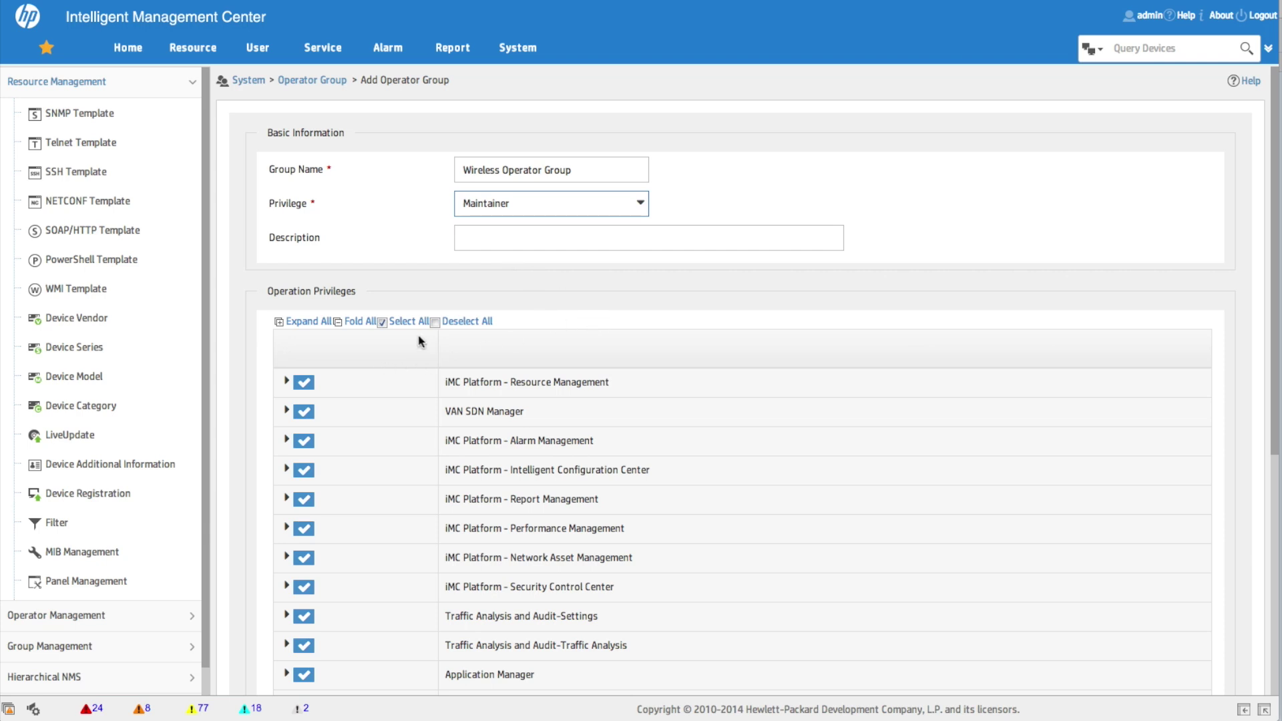
Step: Clear all operation privileges, then grant only Alarm Management and Network Asset Management
{"action": "left_click", "coordinate": [435, 324]}
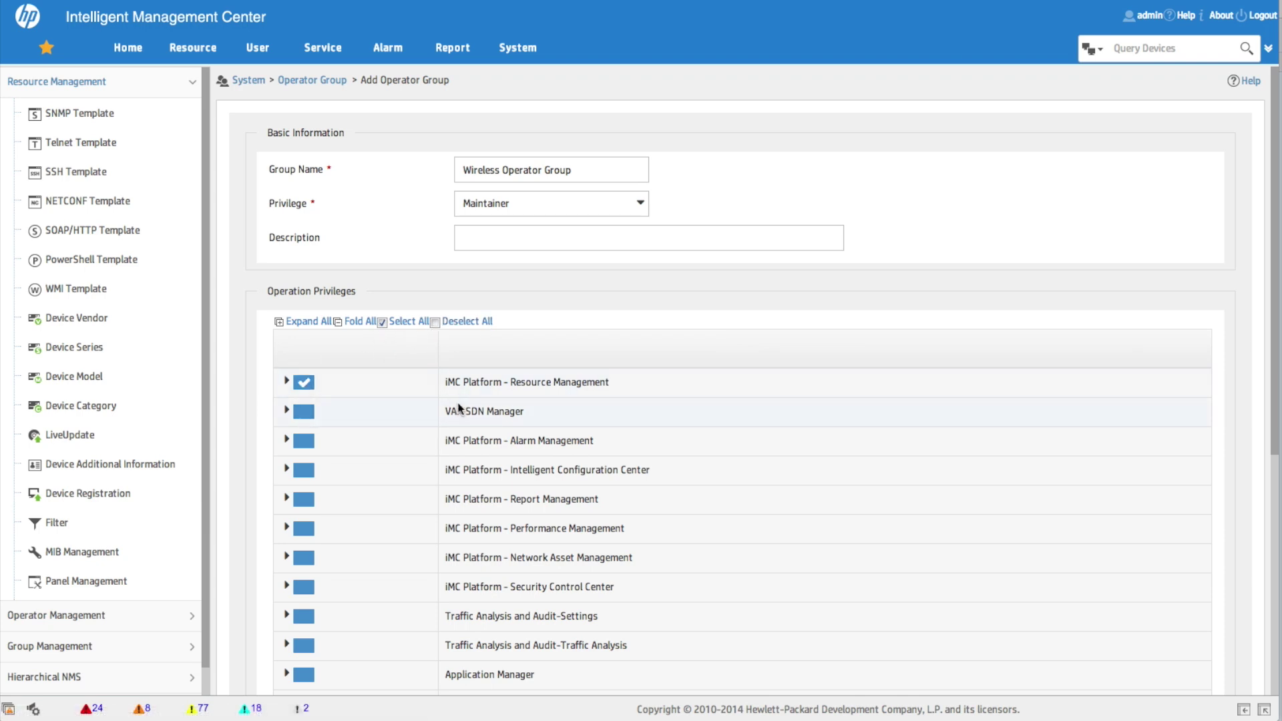
{"action": "left_click", "coordinate": [301, 451]}
{"action": "left_click", "coordinate": [302, 563]}
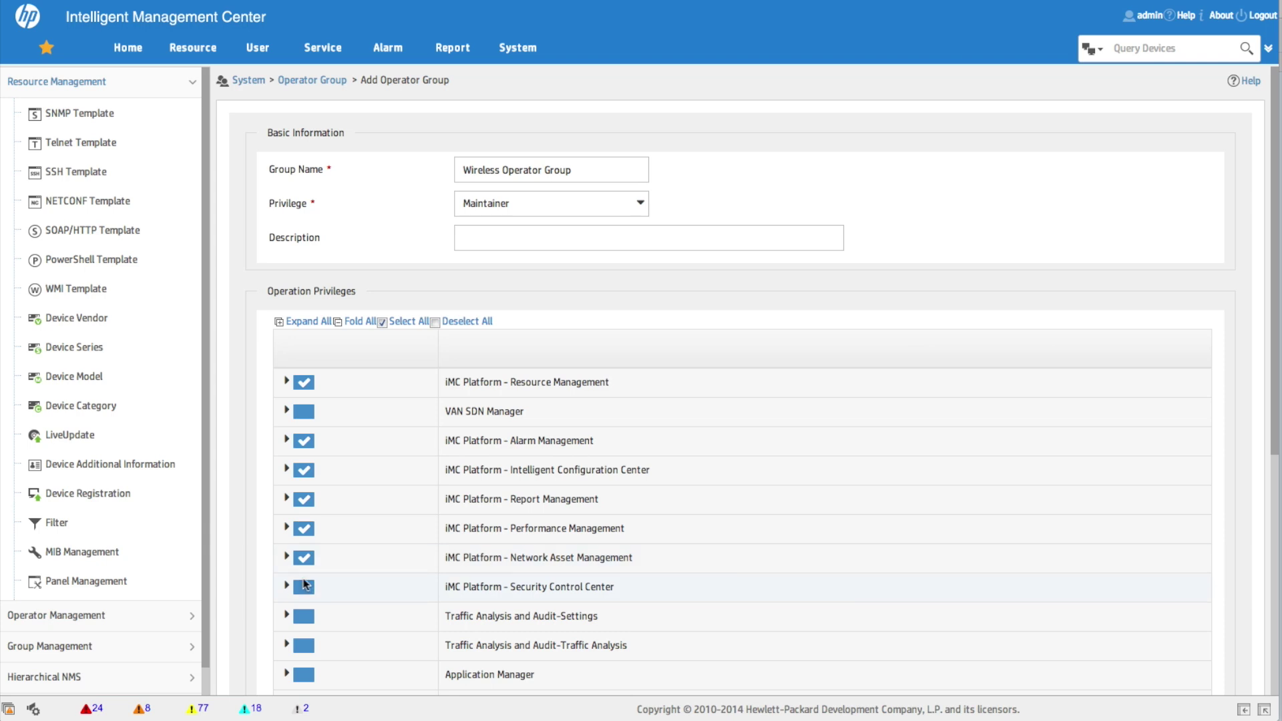
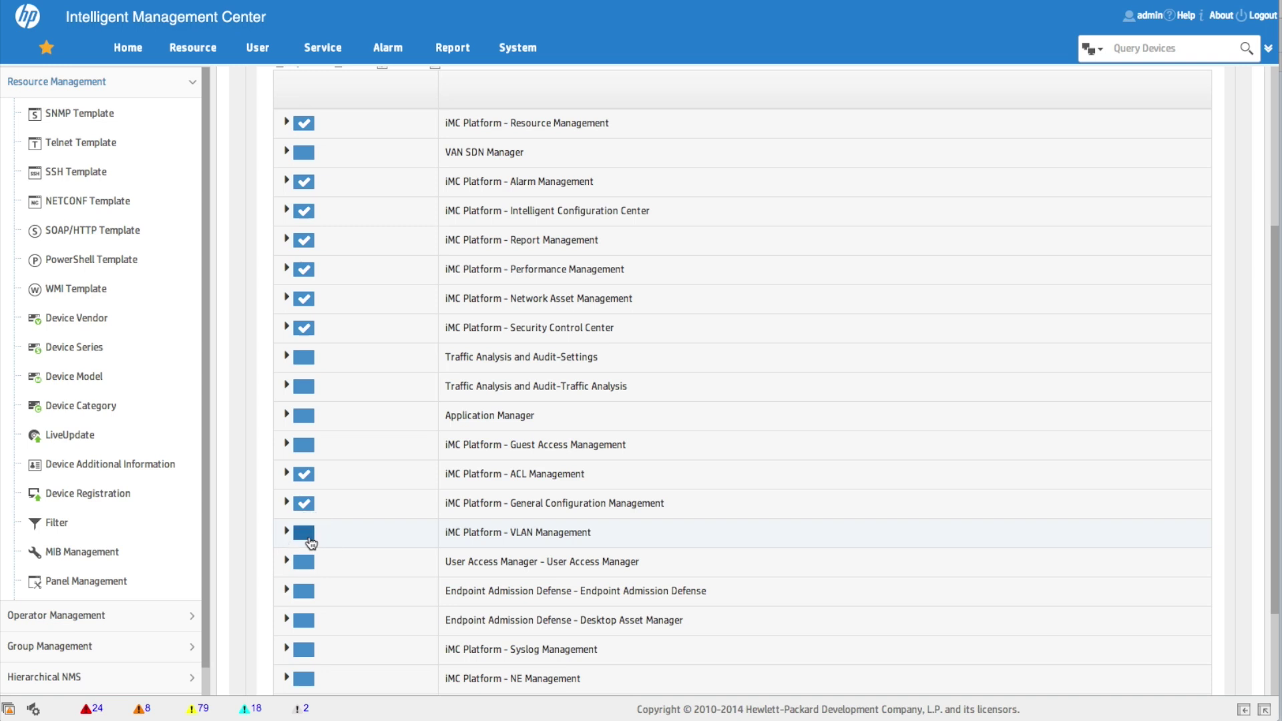
Step: Grant the User Access Manager privilege and save Wireless Operator Group
{"action": "left_click", "coordinate": [305, 562]}
{"action": "scroll", "coordinate": [309, 568], "scroll_direction": "down", "scroll_amount": 2}
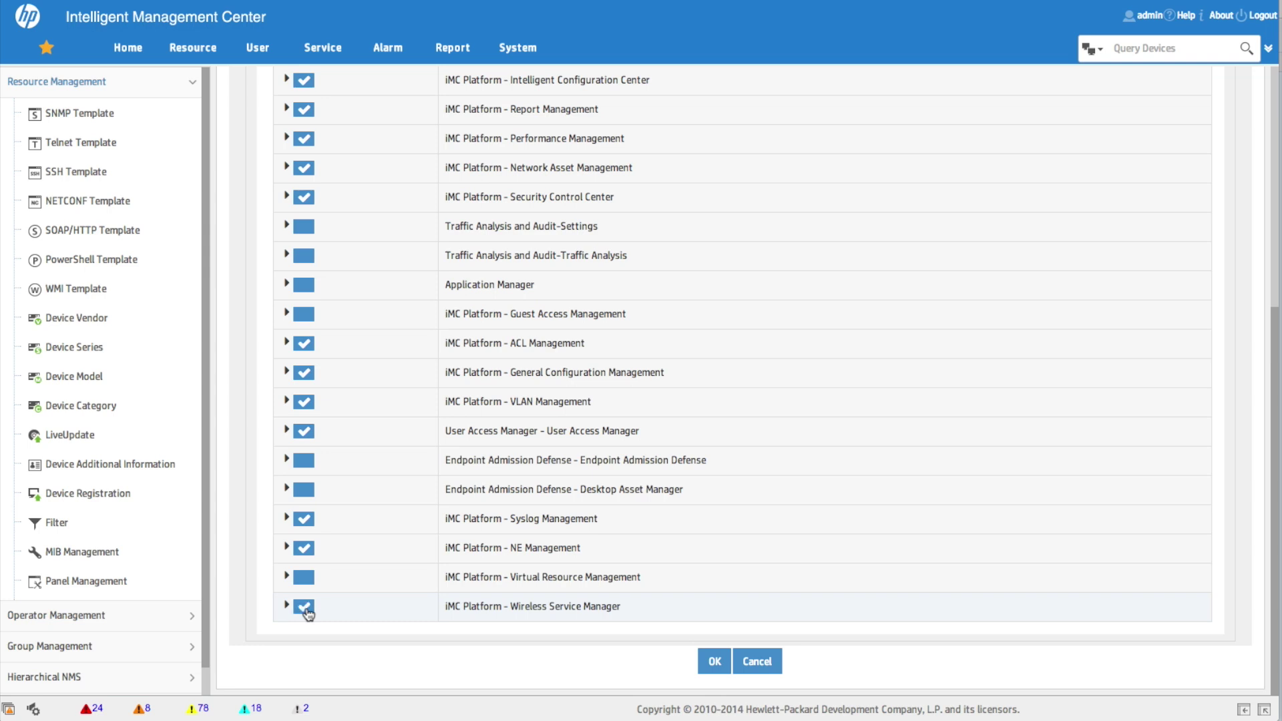
{"action": "left_click", "coordinate": [715, 663]}
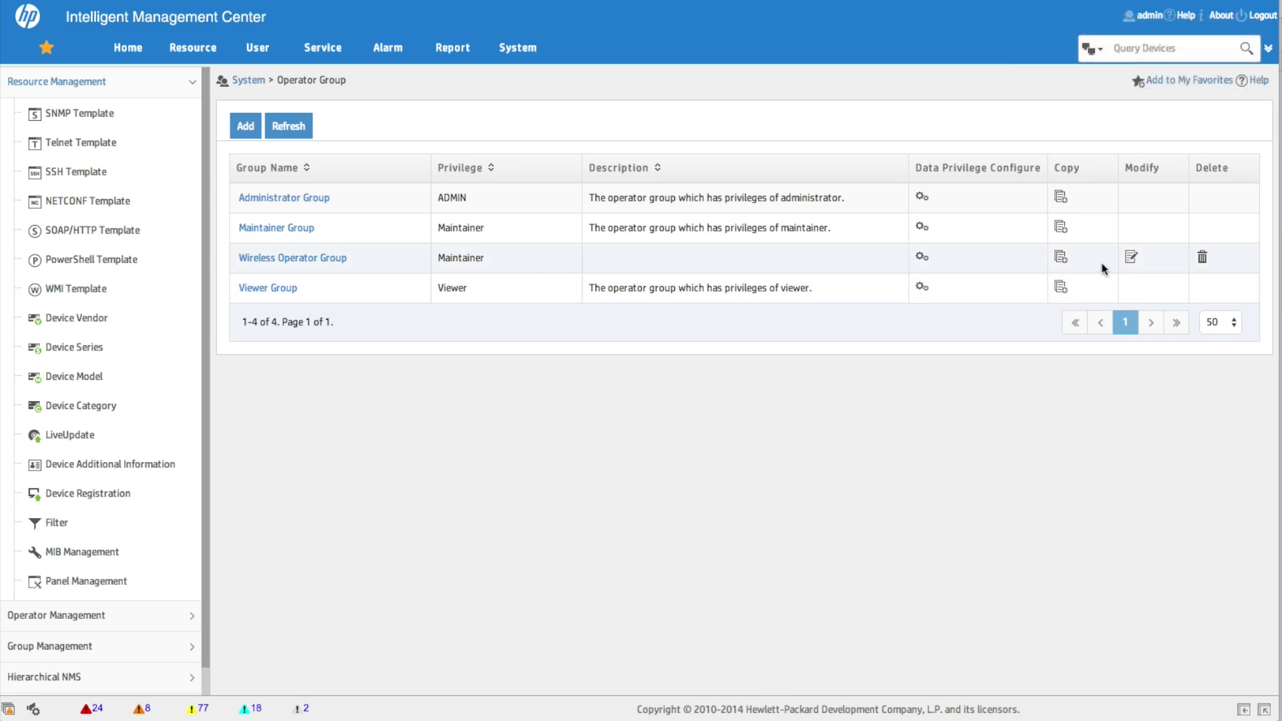
Step: Set Wireless Operator Group's description to 'Operator Group for Wireless Network Operator' and save it
{"action": "left_click", "coordinate": [1133, 258]}
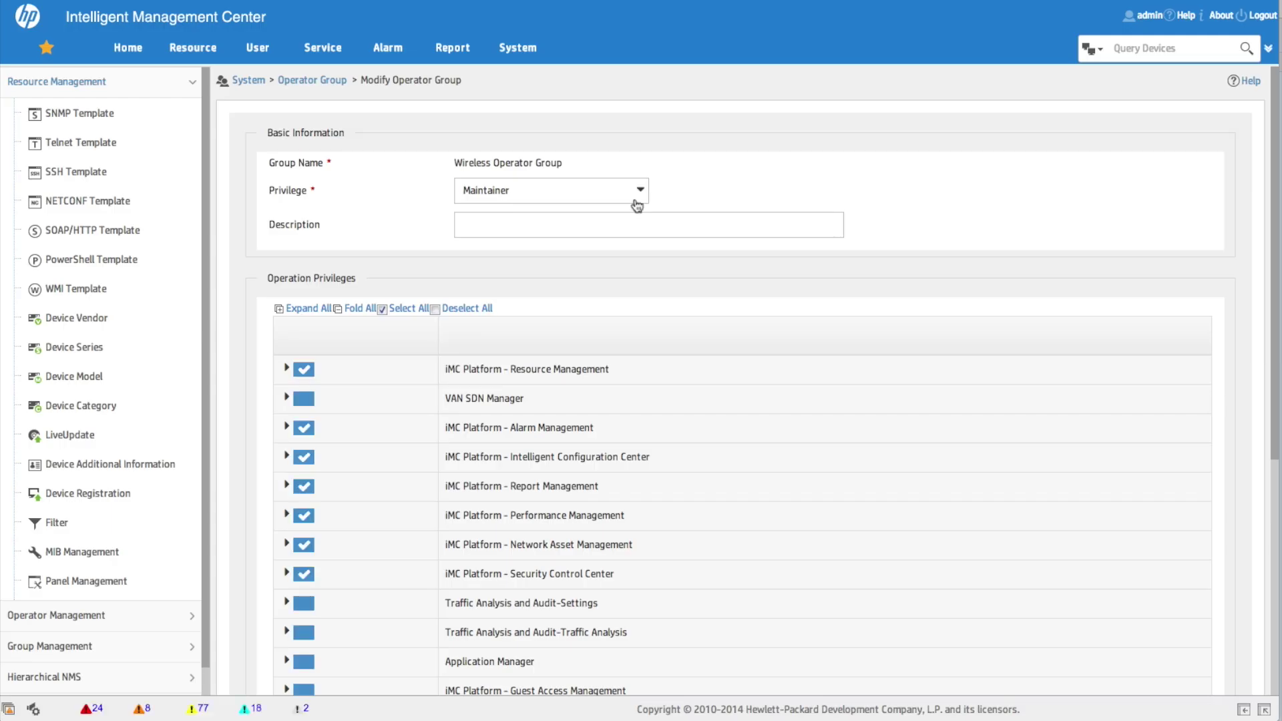
{"action": "left_click", "coordinate": [586, 220]}
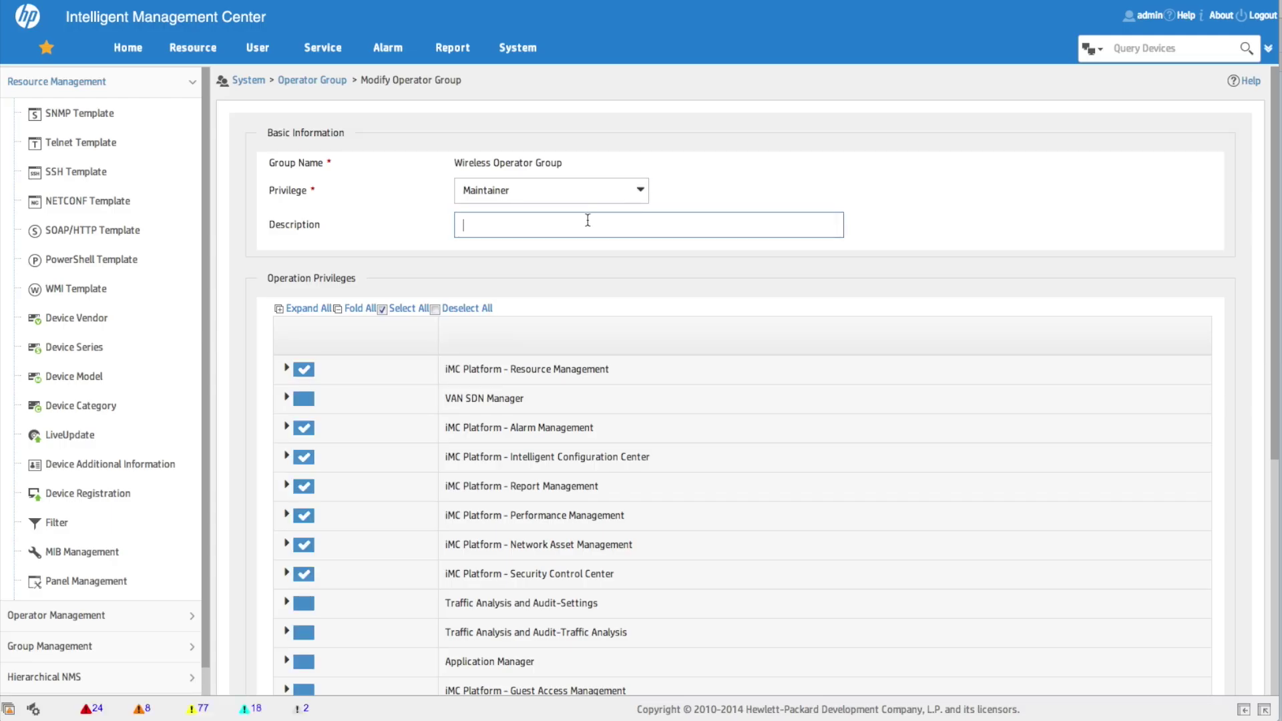
{"action": "type", "text": "Group for"}
{"action": "key", "text": "BackSpace"}
{"action": "key", "text": "BackSpace"}
{"action": "key", "text": "BackSpace"}
{"action": "key", "text": "BackSpace"}
{"action": "key", "text": "BackSpace"}
{"action": "key", "text": "BackSpace"}
{"action": "type", "text": "Operator Group for Wirele"}
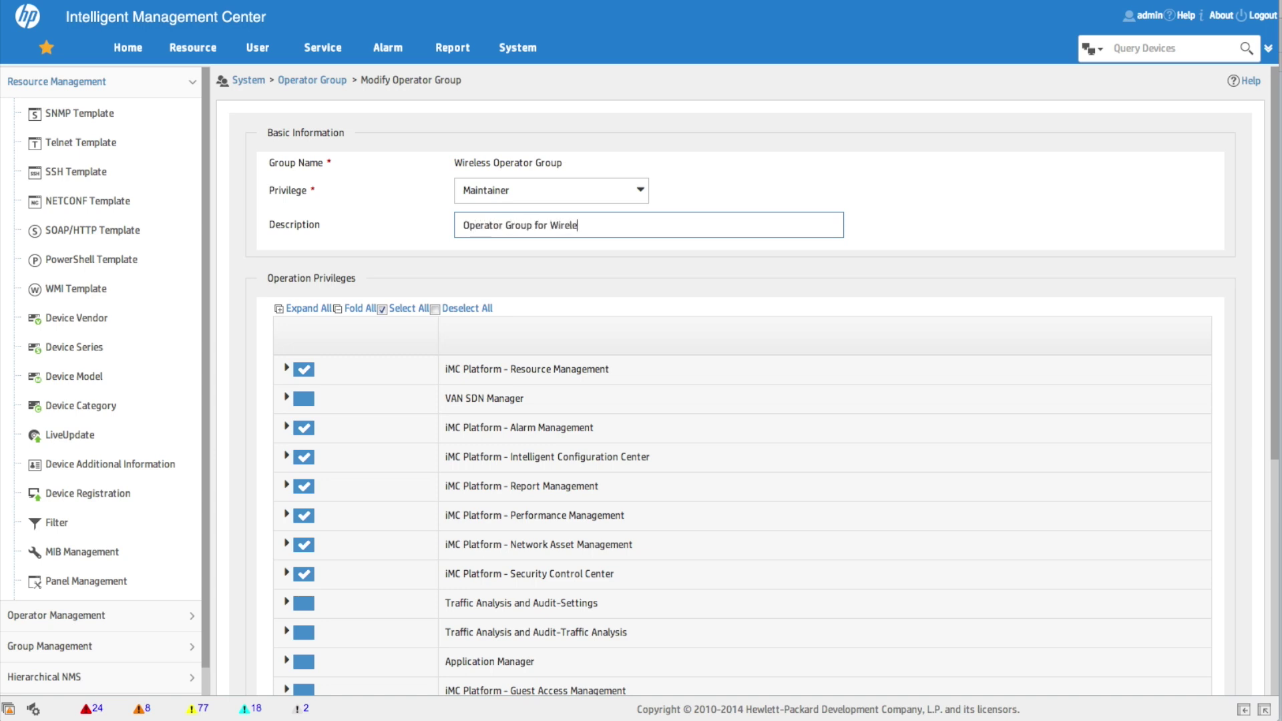
{"action": "type", "text": "ss Network Operators"}
{"action": "scroll", "coordinate": [1048, 478], "scroll_direction": "down", "scroll_amount": 5}
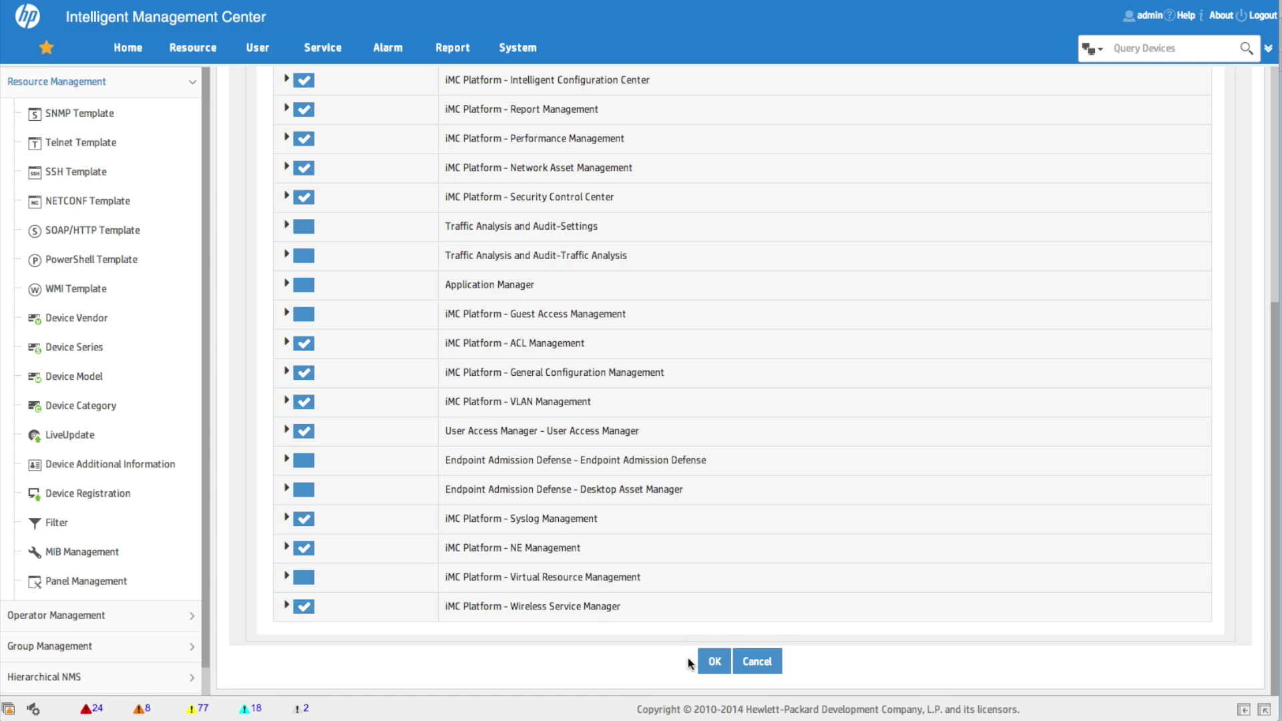
{"action": "left_click", "coordinate": [714, 663]}
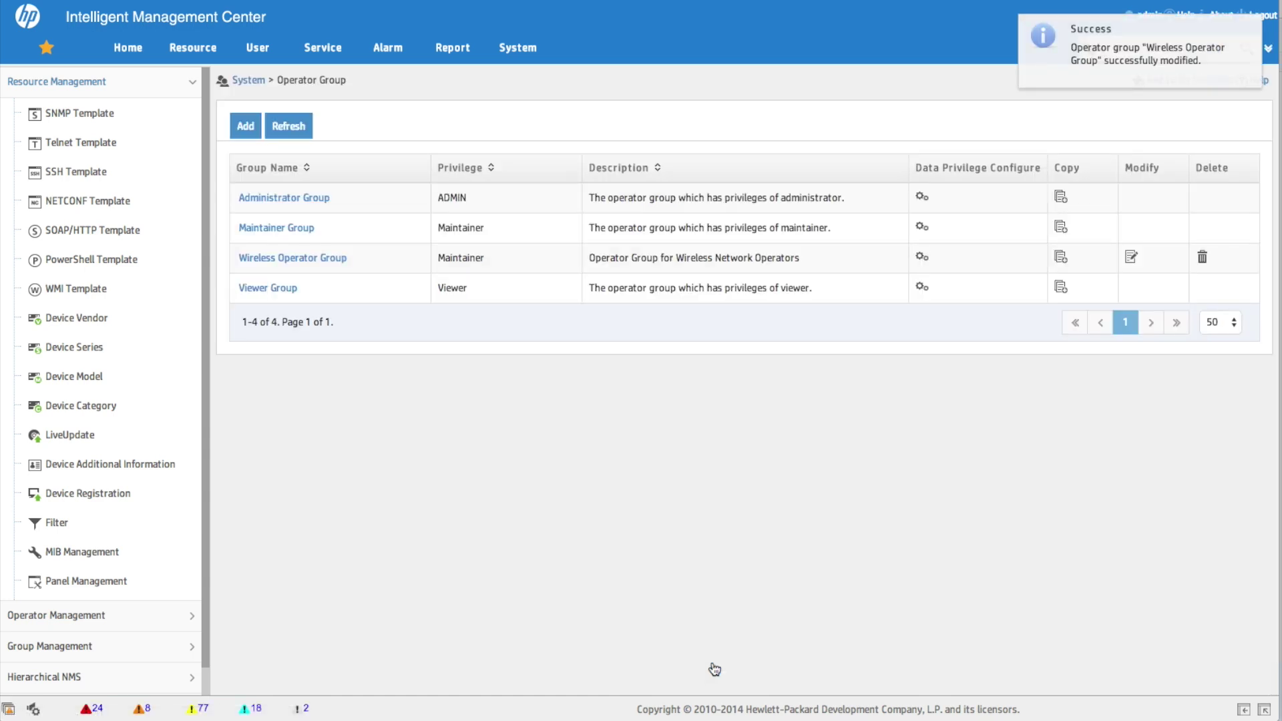
{"action": "left_click", "coordinate": [923, 260]}
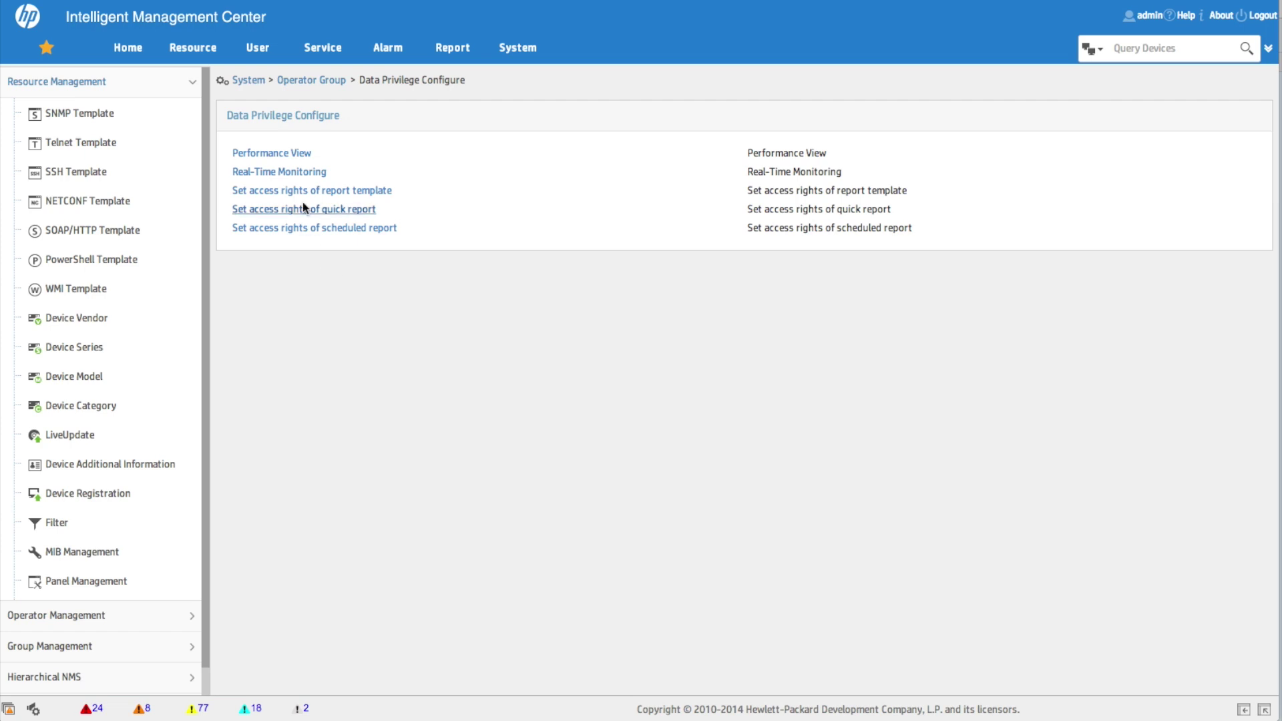
Step: Review report-template access rights, then open the Operator list under System > Operator Management
{"action": "left_click", "coordinate": [338, 192]}
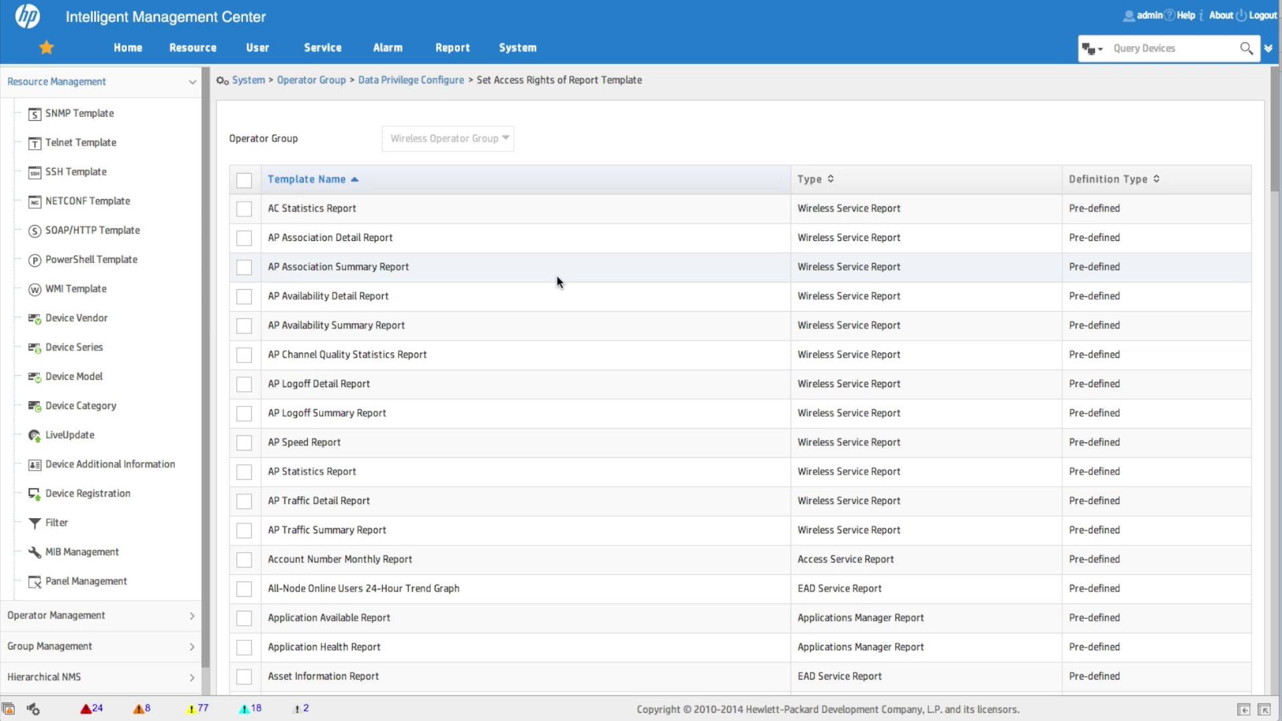
{"action": "left_click", "coordinate": [531, 48]}
{"action": "mouse_move", "coordinate": [533, 79]}
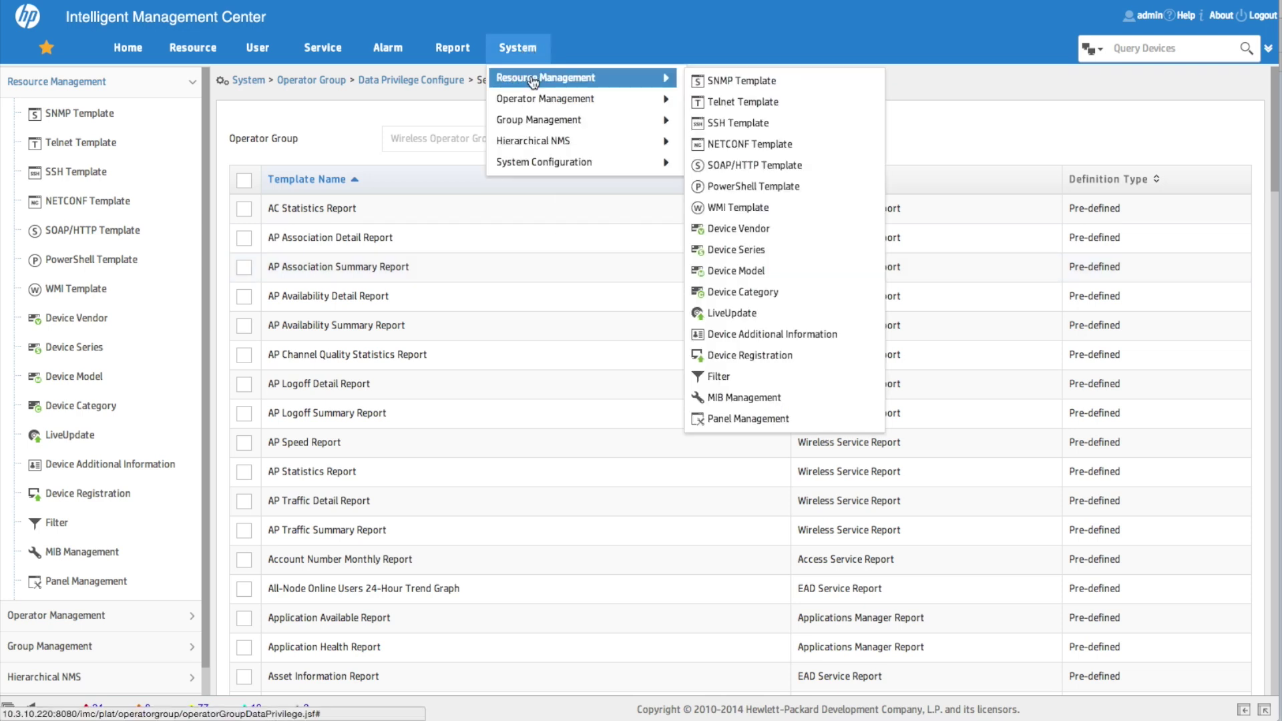
{"action": "mouse_move", "coordinate": [558, 100]}
{"action": "left_click", "coordinate": [715, 100]}
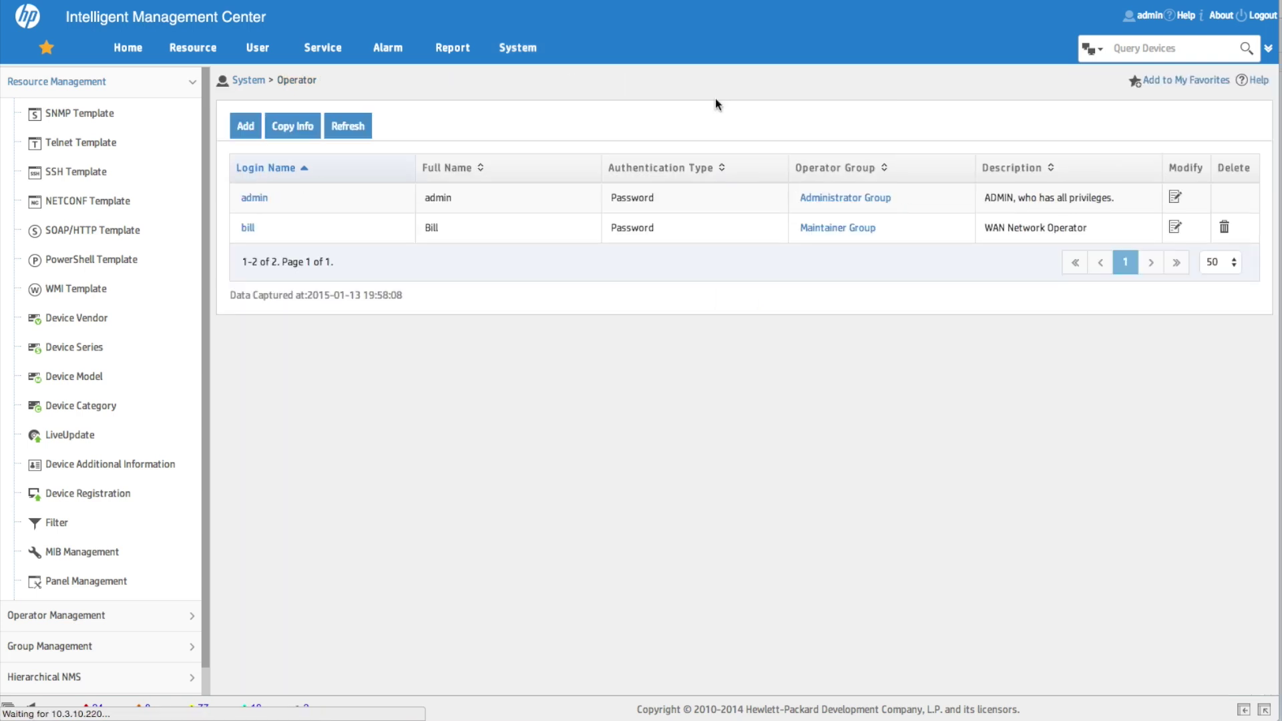
Step: Start a new operator, entering its login name and password and confirming the password
{"action": "left_click", "coordinate": [252, 129]}
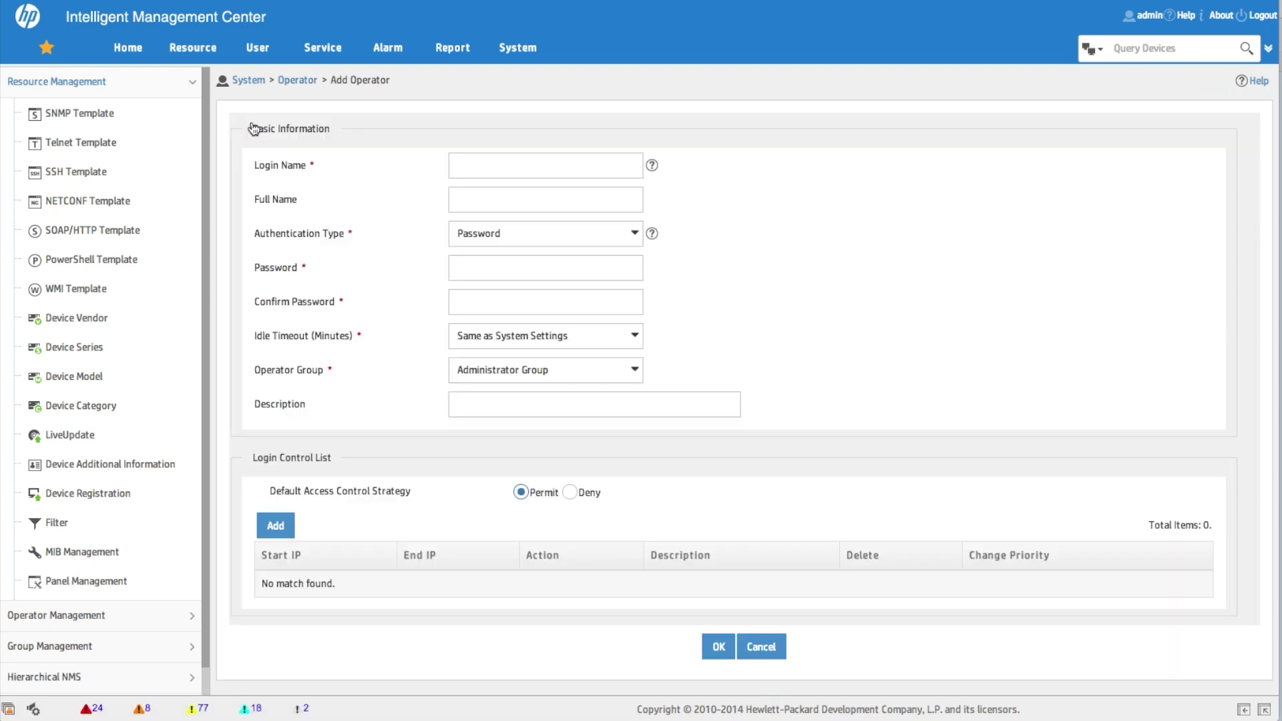
{"action": "left_click", "coordinate": [513, 175]}
{"action": "type", "text": "Mary"}
{"action": "key", "text": "Tab"}
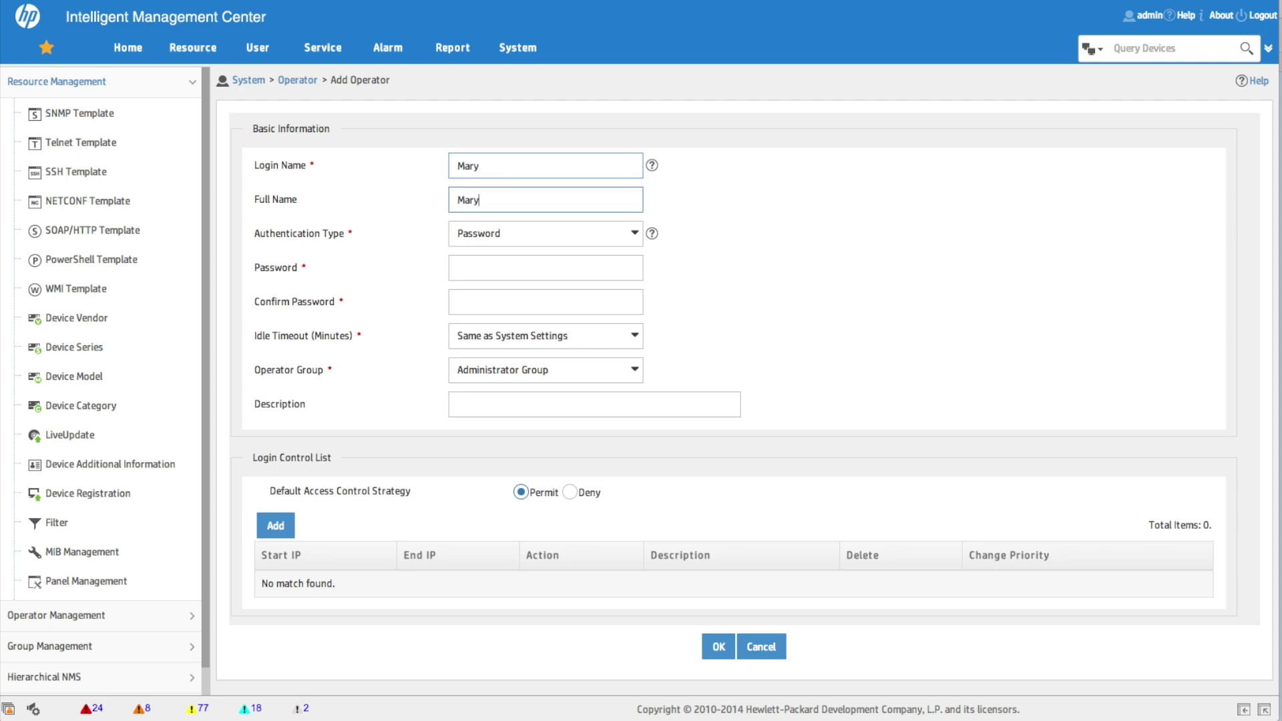
{"action": "key", "text": "Tab"}
{"action": "left_click", "coordinate": [546, 268]}
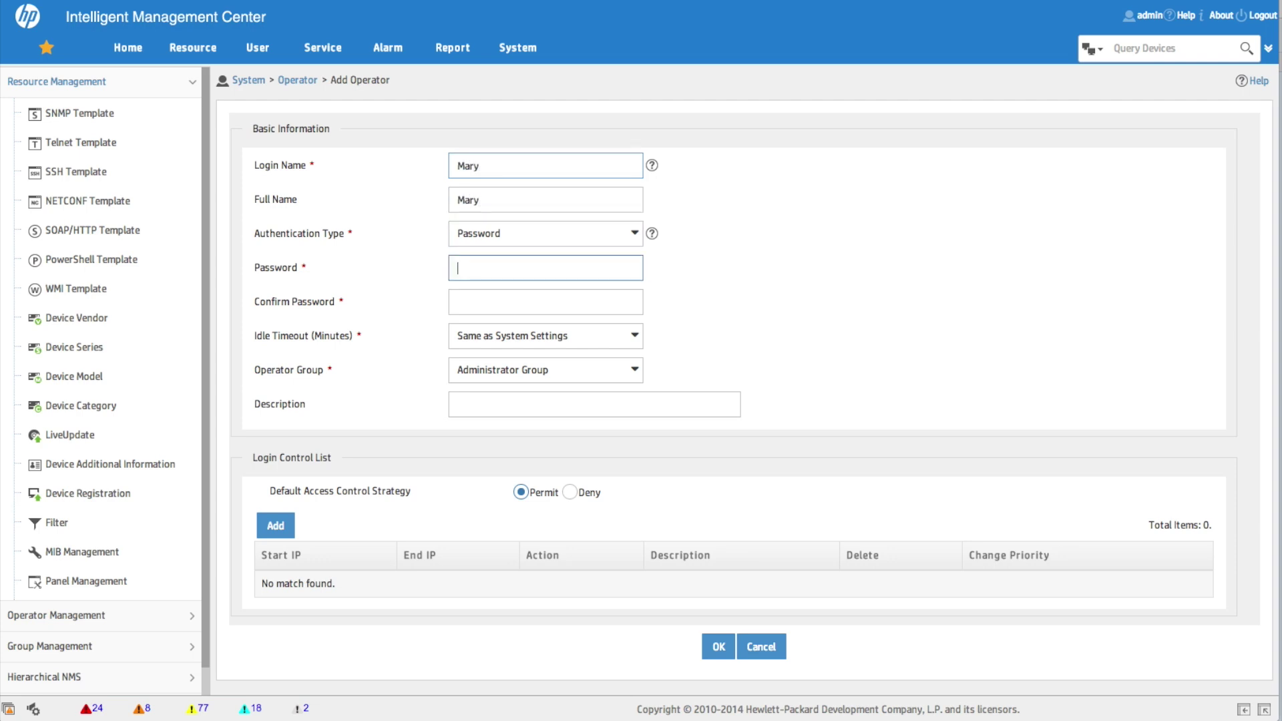
{"action": "left_click", "coordinate": [546, 302]}
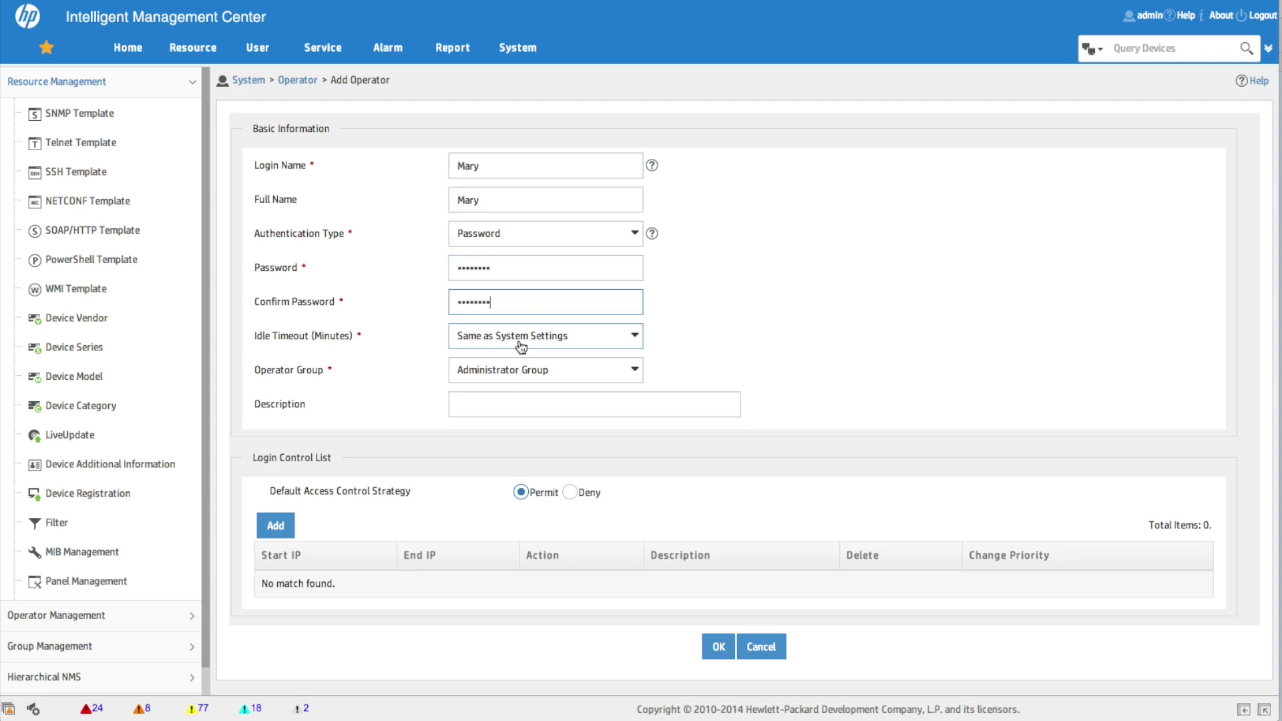
Step: Put the operator in Wireless Operator Group with a wireless network operator description and Define Manageable Groups
{"action": "left_click", "coordinate": [500, 371]}
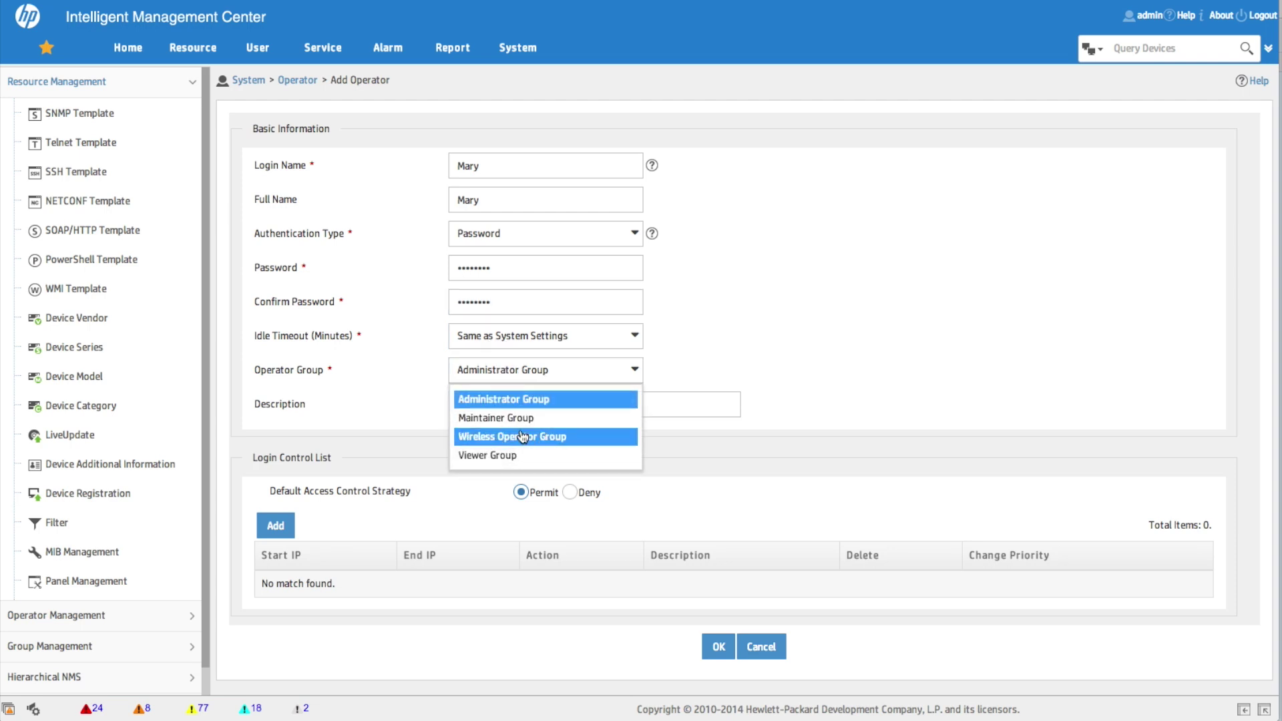
{"action": "left_click", "coordinate": [512, 436]}
{"action": "left_click", "coordinate": [510, 405]}
{"action": "type", "text": "Ma"}
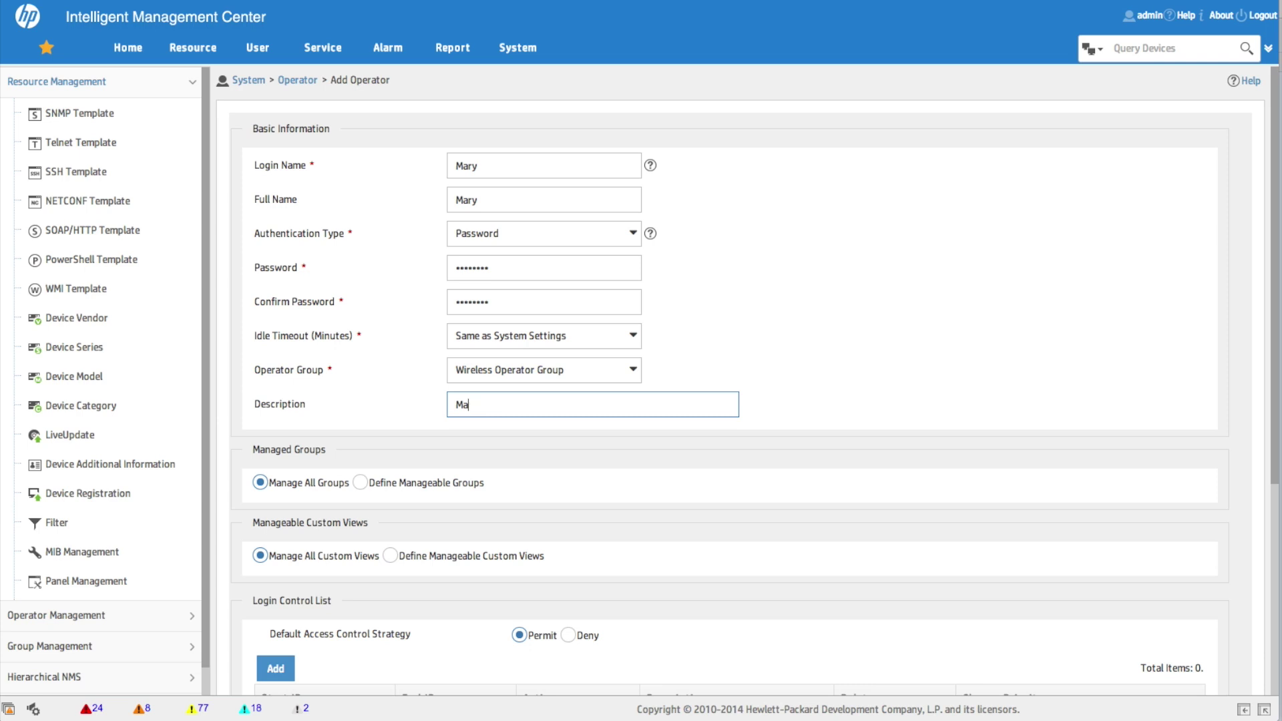
{"action": "type", "text": "ry the Wireless Network Operator"}
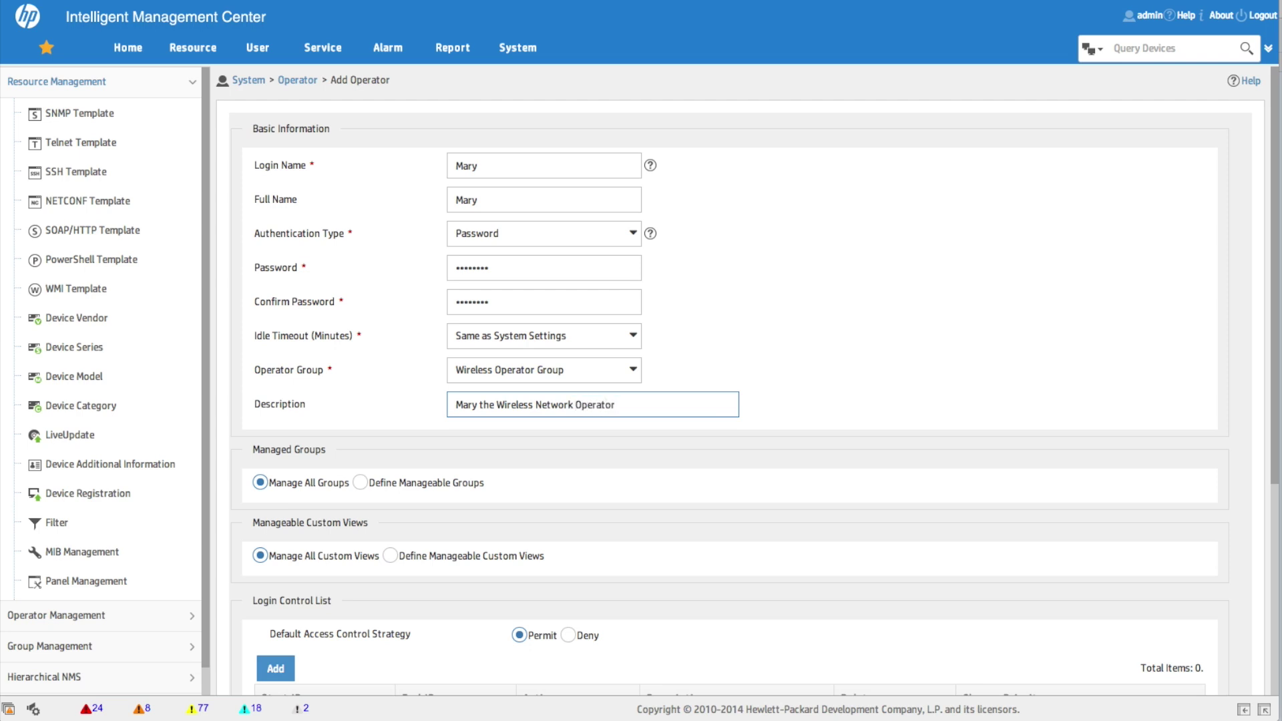
{"action": "left_click", "coordinate": [360, 483]}
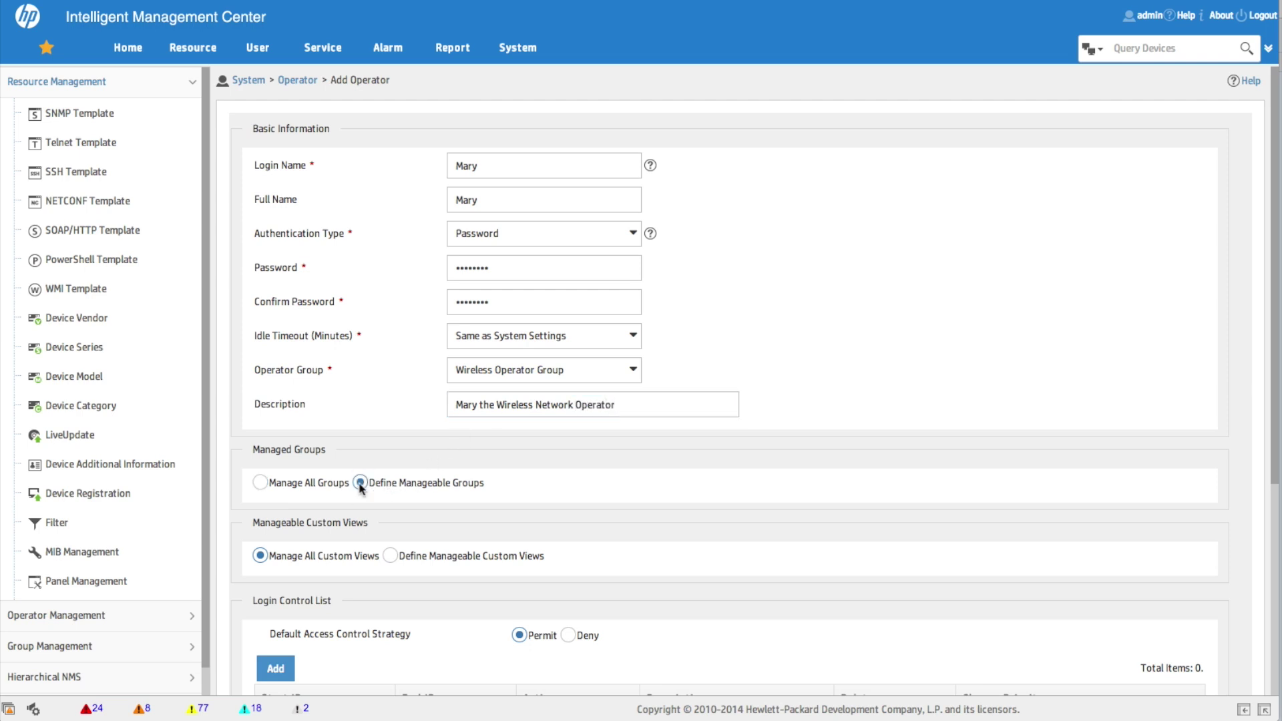
Step: Let the operator manage the Wireless device group
{"action": "scroll", "coordinate": [482, 470], "scroll_direction": "down", "scroll_amount": 1}
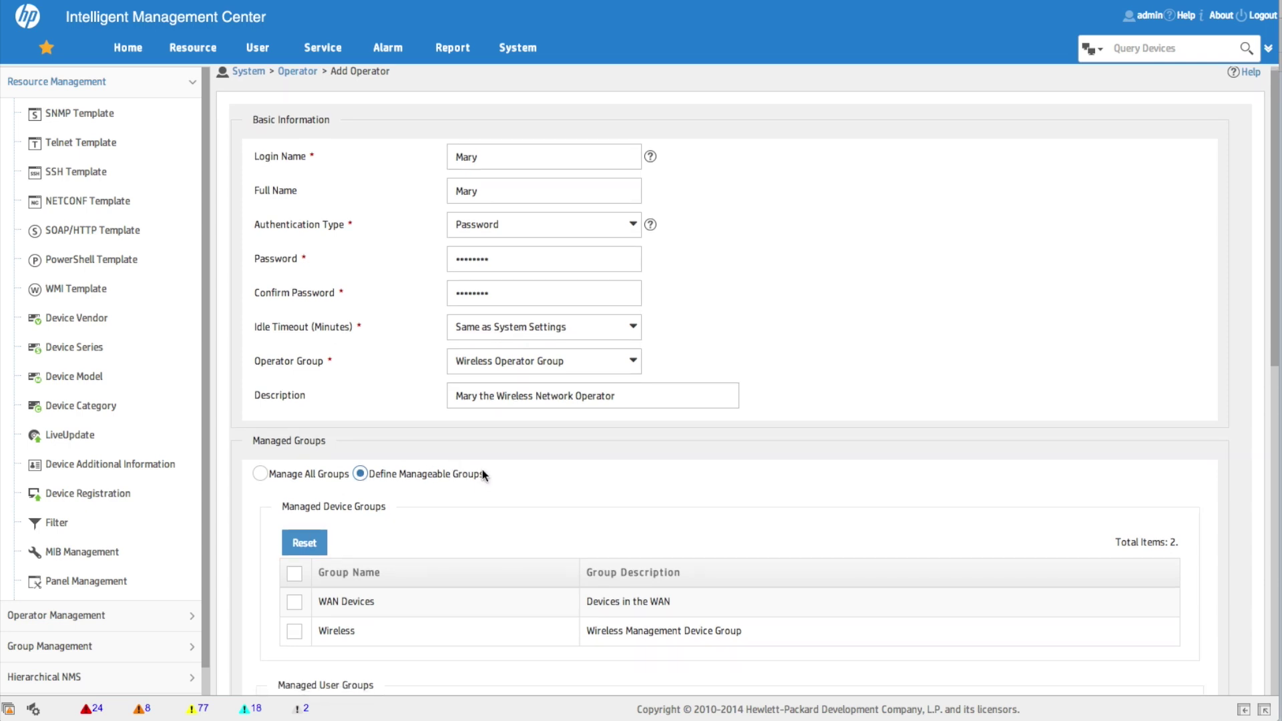
{"action": "left_click", "coordinate": [295, 566]}
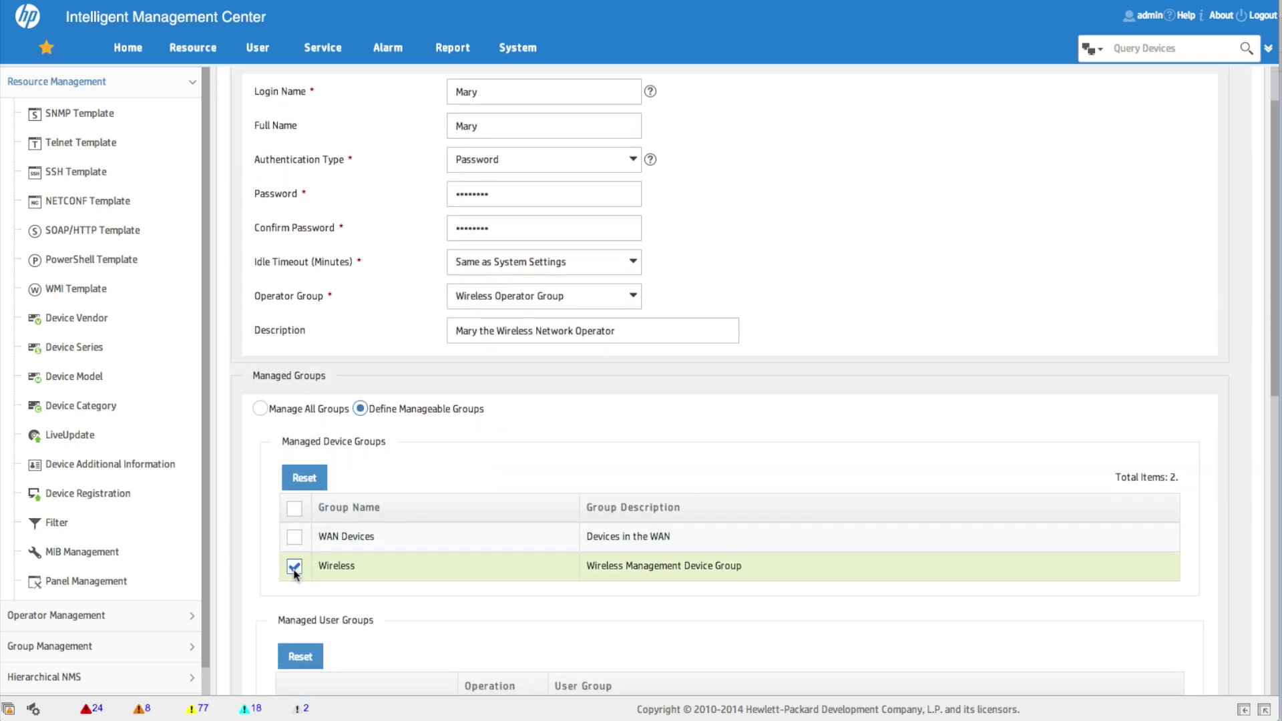
{"action": "scroll", "coordinate": [432, 588], "scroll_direction": "down", "scroll_amount": 2}
{"action": "scroll", "coordinate": [432, 586], "scroll_direction": "down", "scroll_amount": 4}
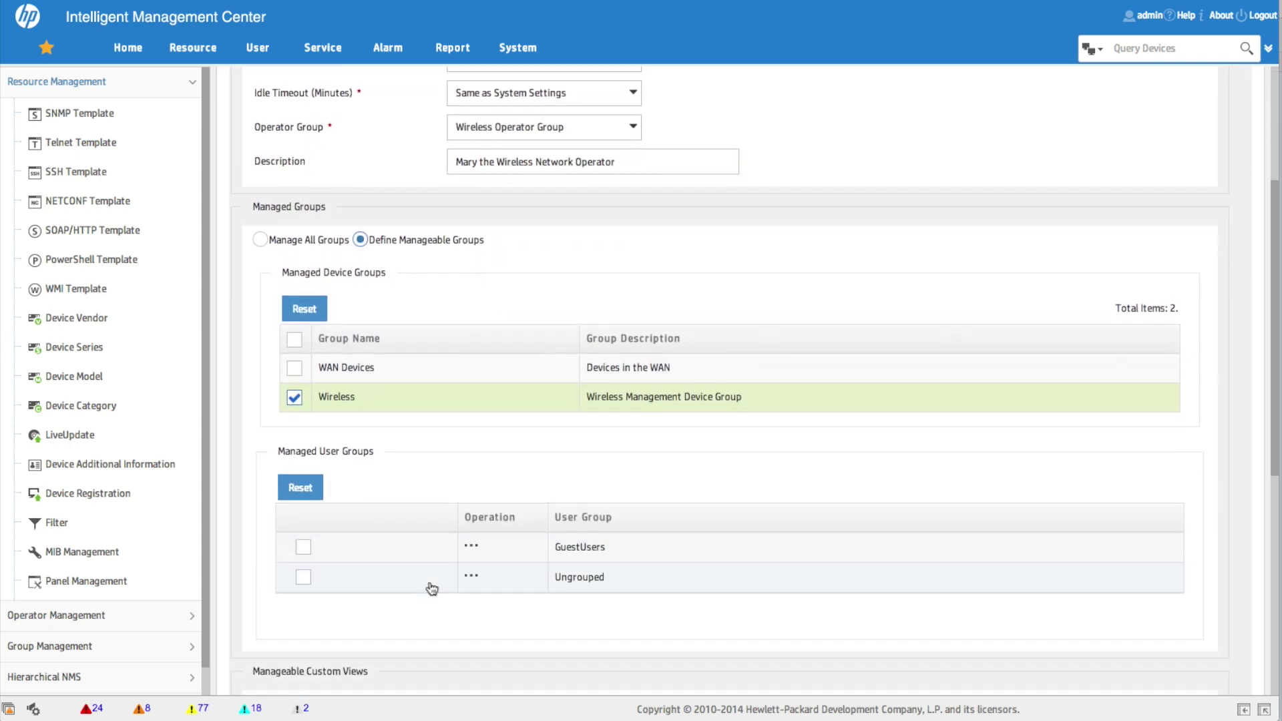
{"action": "scroll", "coordinate": [430, 588], "scroll_direction": "down", "scroll_amount": 1}
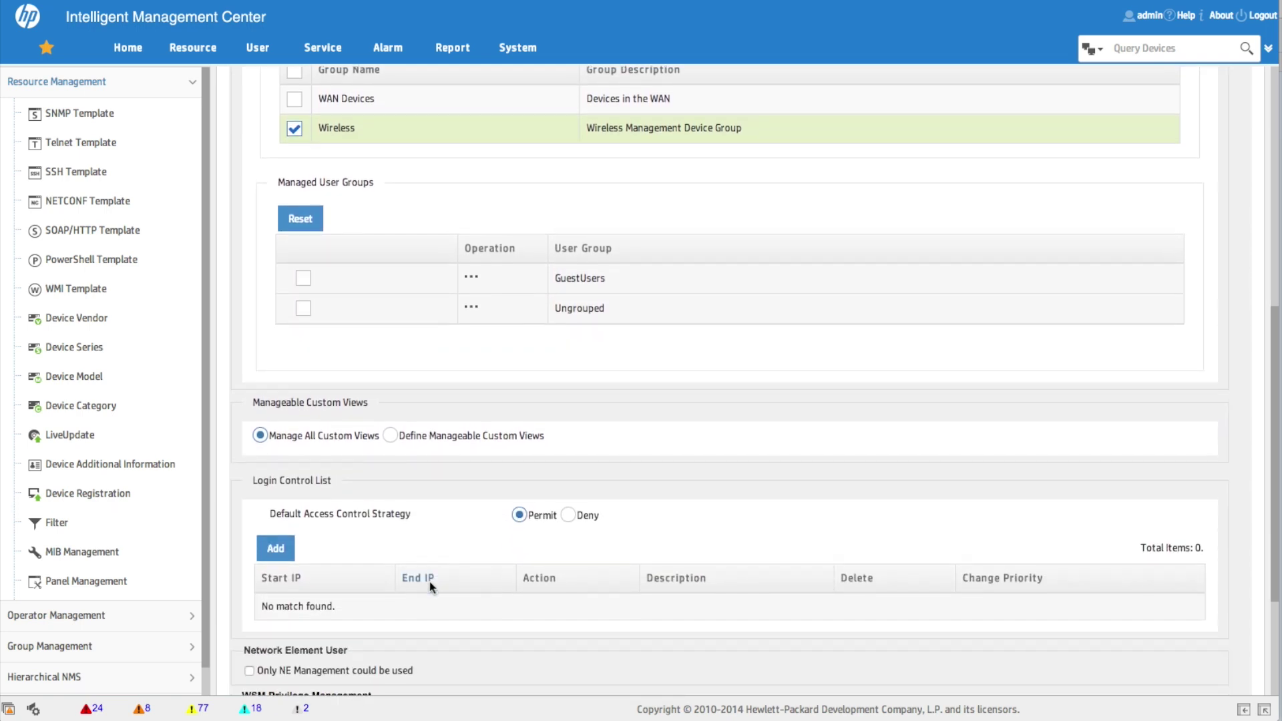
Step: Restrict the operator's custom views to WAN and Wireless View
{"action": "left_click", "coordinate": [390, 432]}
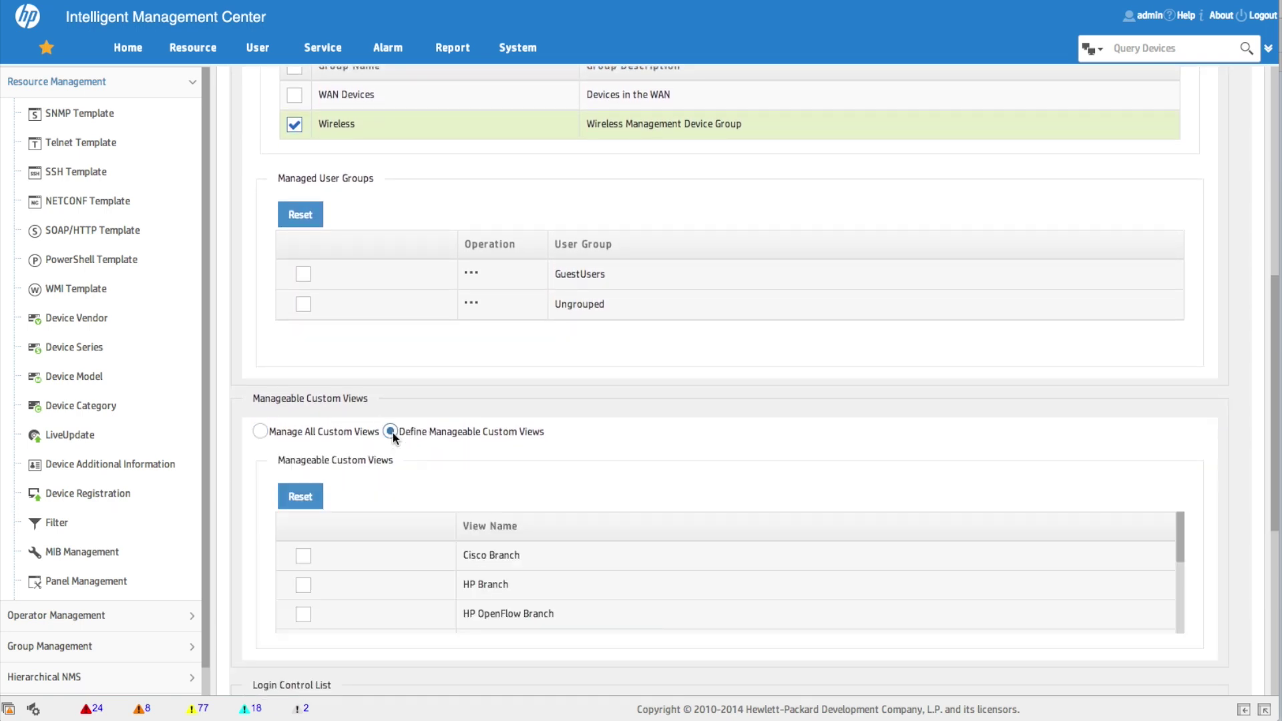
{"action": "scroll", "coordinate": [364, 600], "scroll_direction": "down", "scroll_amount": 1}
{"action": "scroll", "coordinate": [365, 599], "scroll_direction": "down", "scroll_amount": 4}
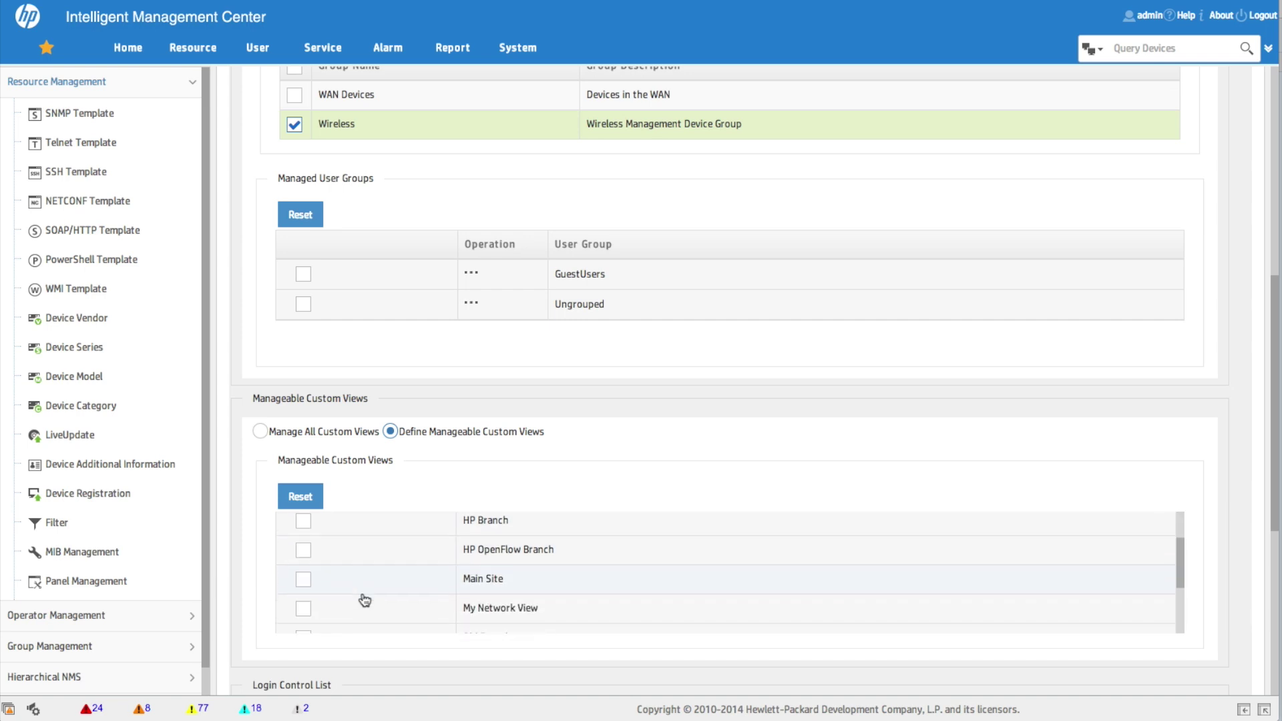
{"action": "left_click", "coordinate": [365, 600]}
{"action": "scroll", "coordinate": [364, 600], "scroll_direction": "down", "scroll_amount": 1}
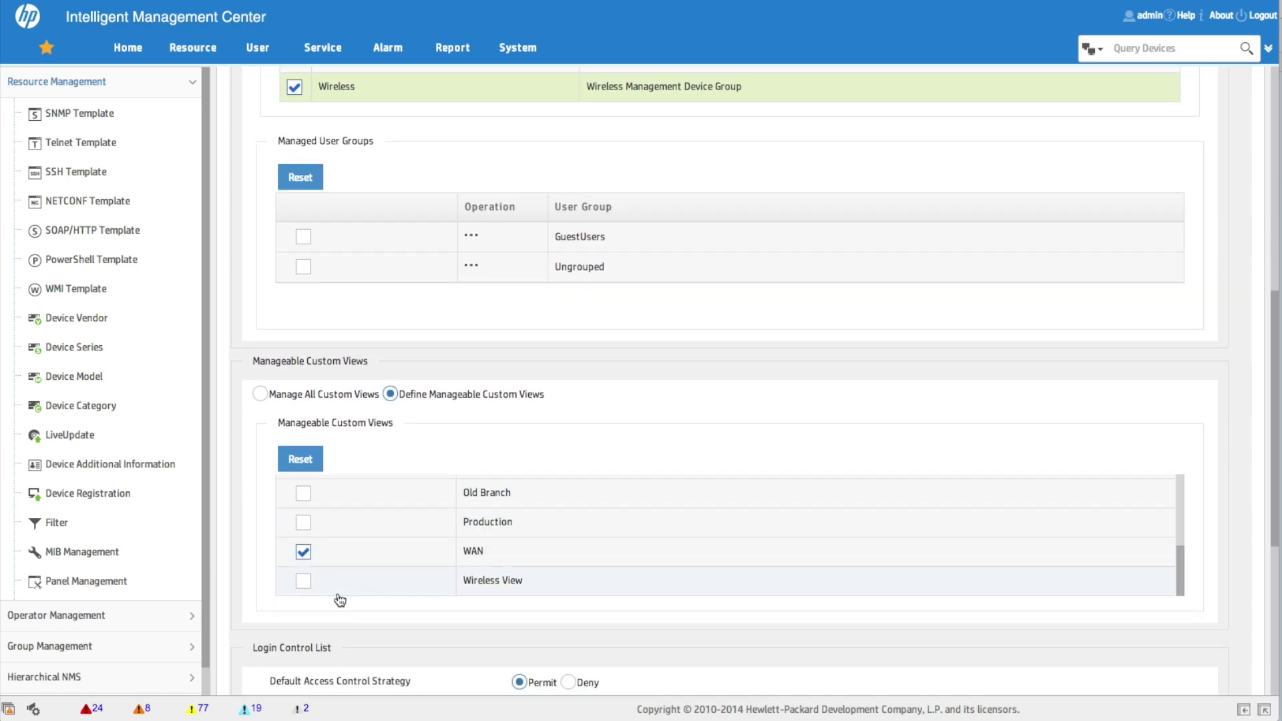
{"action": "left_click", "coordinate": [304, 581]}
{"action": "scroll", "coordinate": [419, 595], "scroll_direction": "down", "scroll_amount": 3}
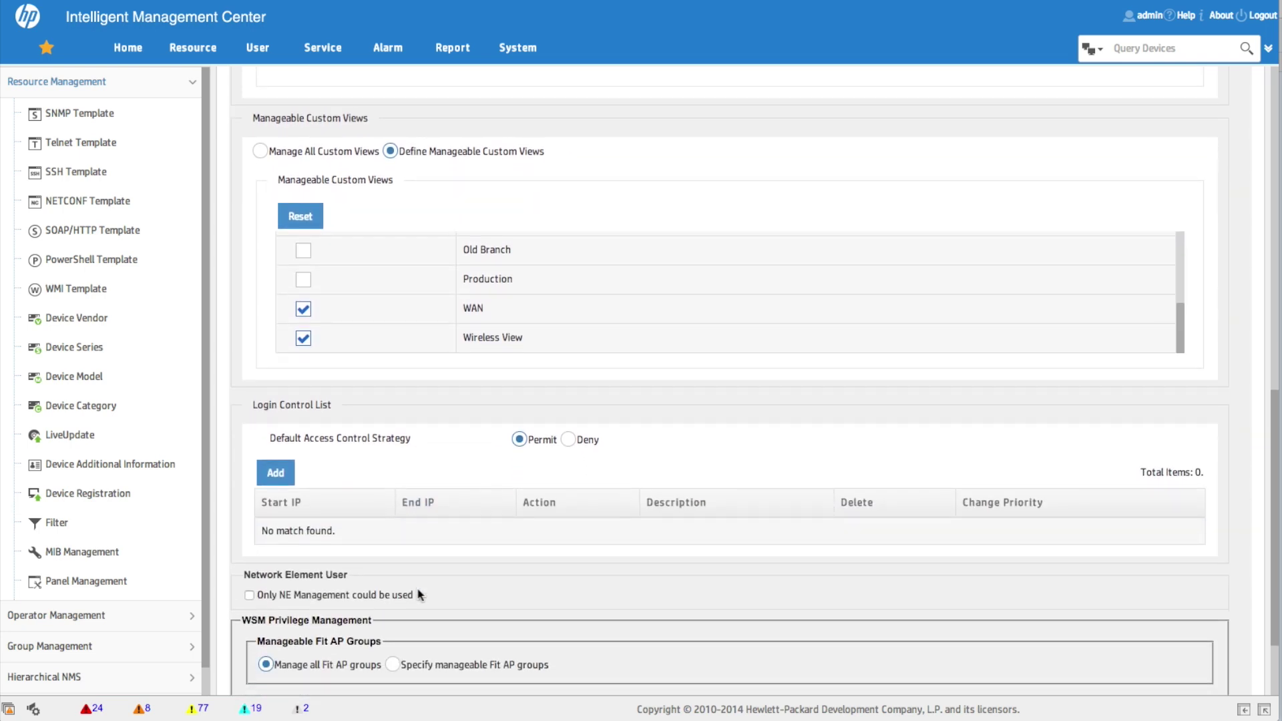
{"action": "scroll", "coordinate": [419, 596], "scroll_direction": "down", "scroll_amount": 2}
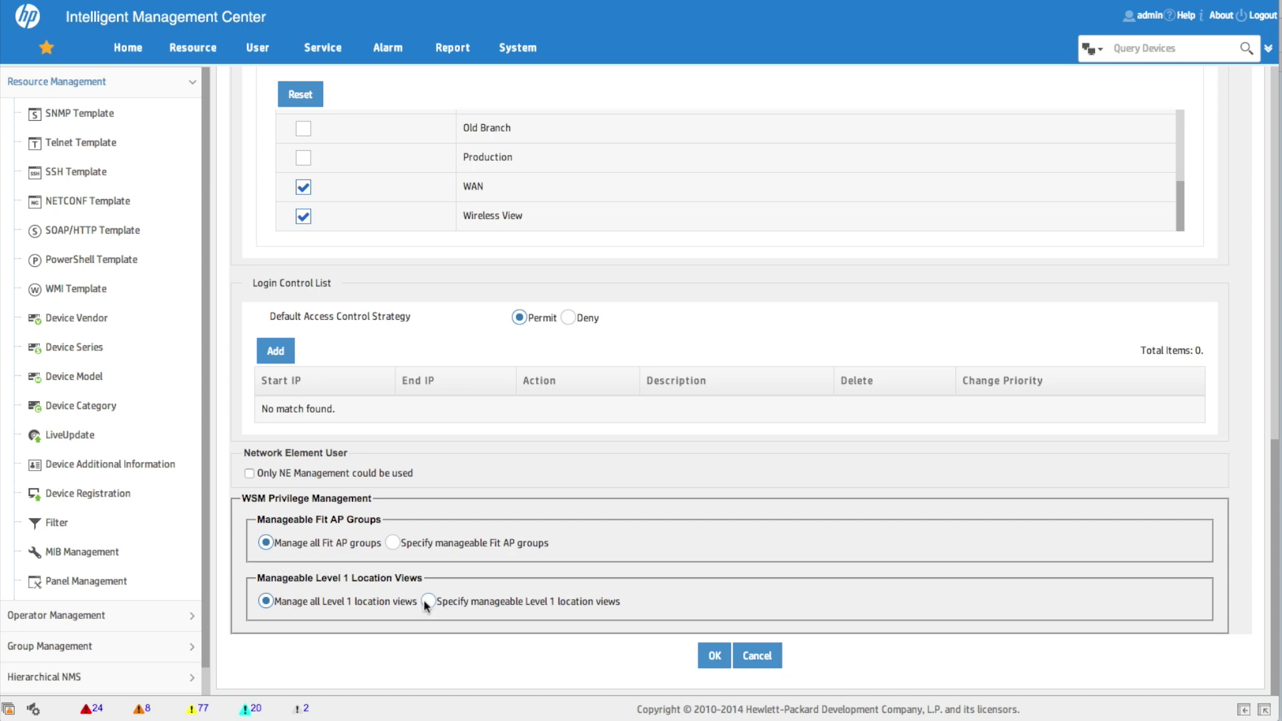
Step: Choose specific Level 1 location views, review Campus 1 and Campus 2, and add neither
{"action": "left_click", "coordinate": [428, 600]}
{"action": "scroll", "coordinate": [508, 579], "scroll_direction": "down", "scroll_amount": 2}
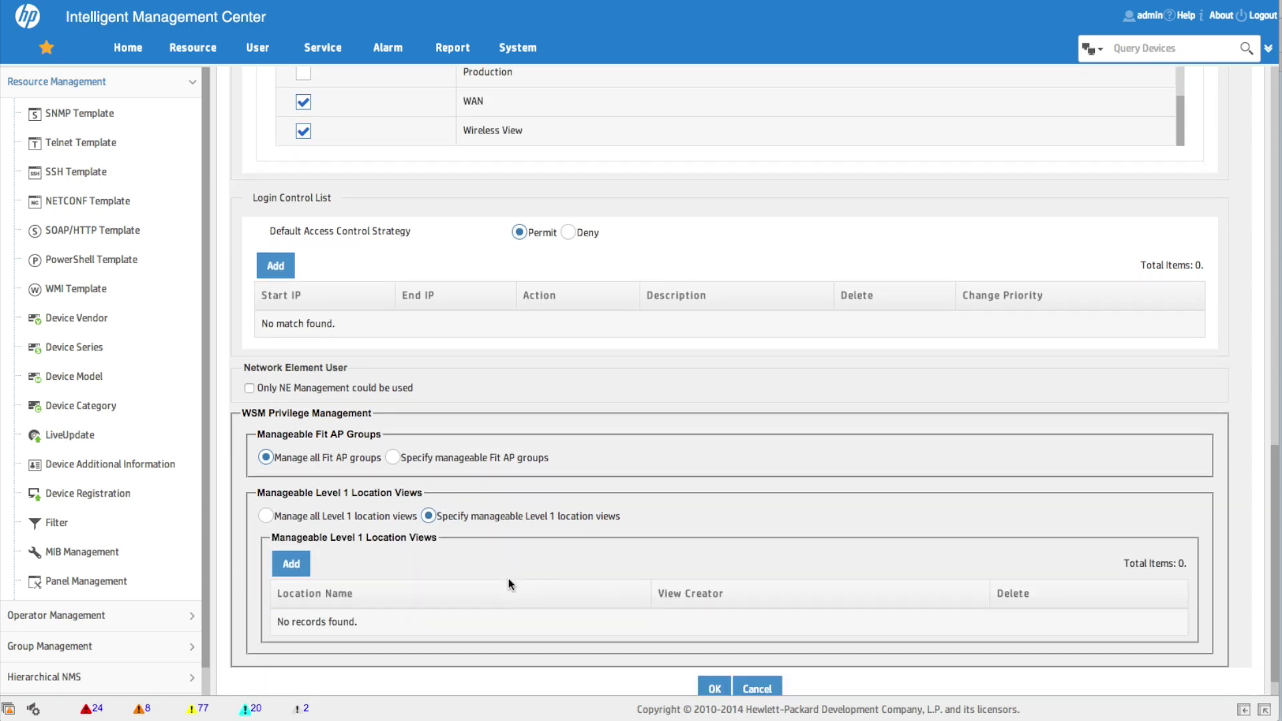
{"action": "left_click", "coordinate": [291, 531]}
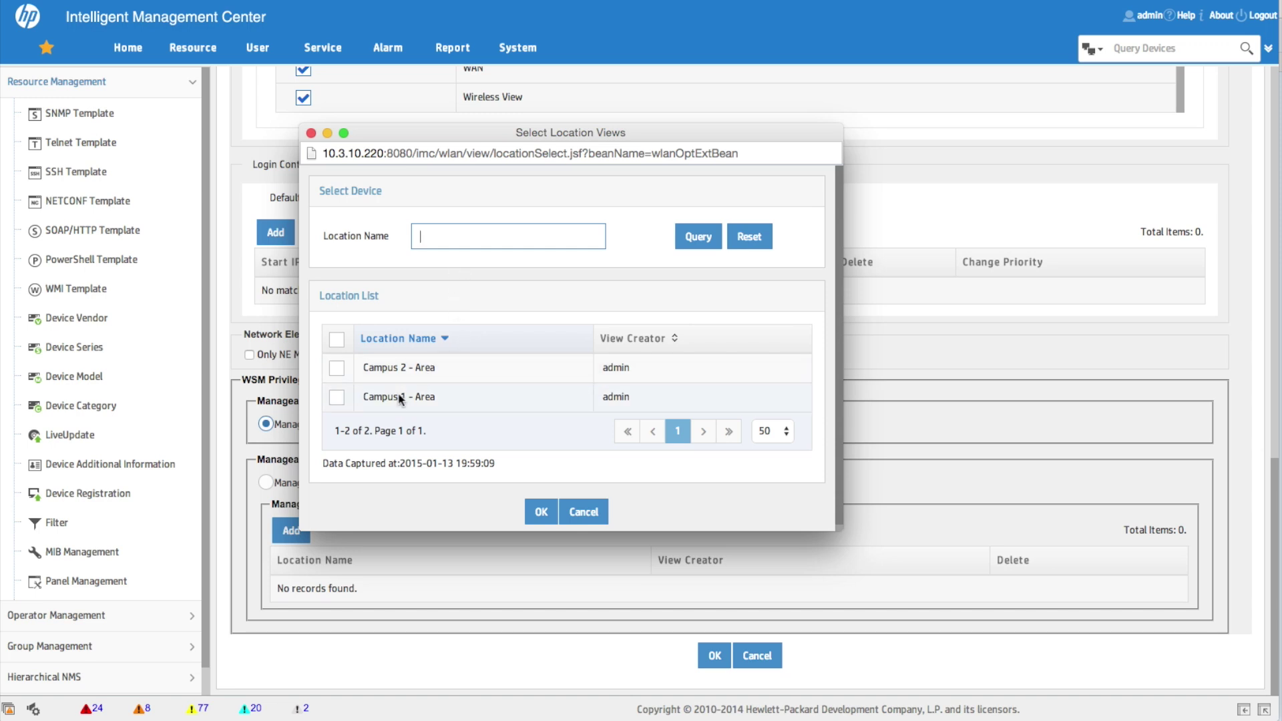
{"action": "left_click", "coordinate": [585, 528]}
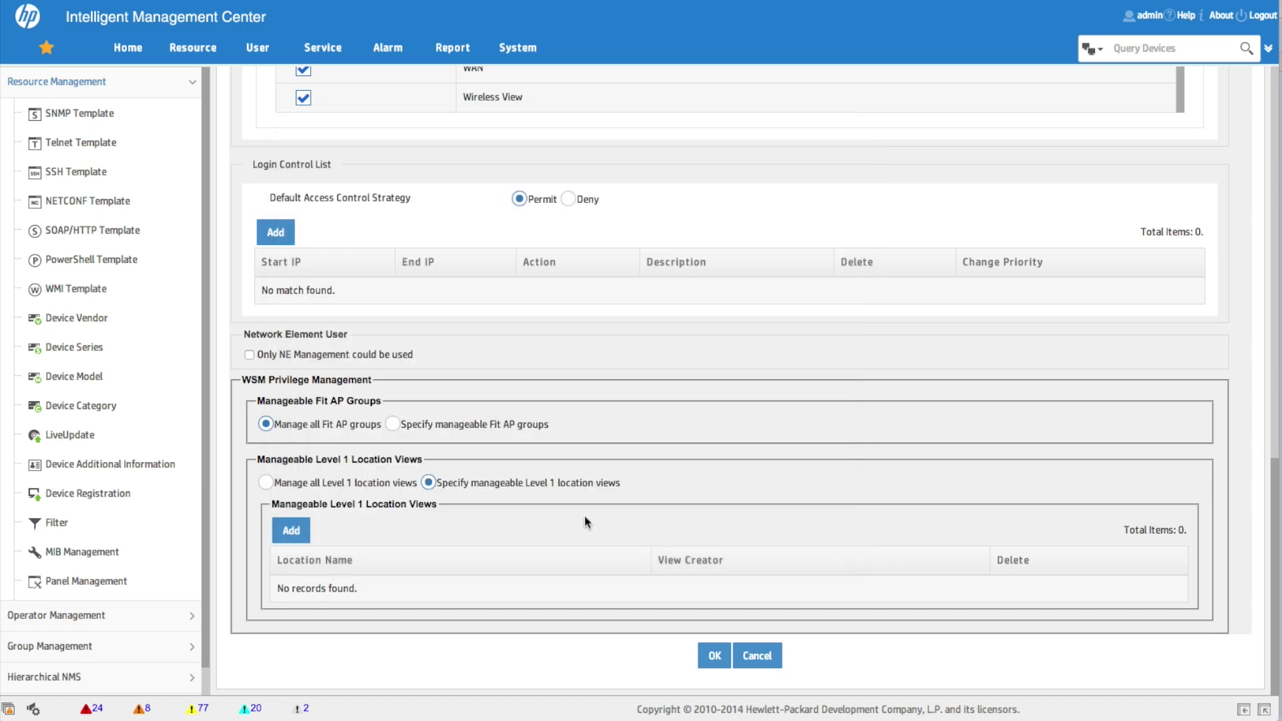
Step: Let the operator manage all Level 1 location views and all Fit AP groups
{"action": "left_click", "coordinate": [276, 483]}
{"action": "left_click", "coordinate": [393, 543]}
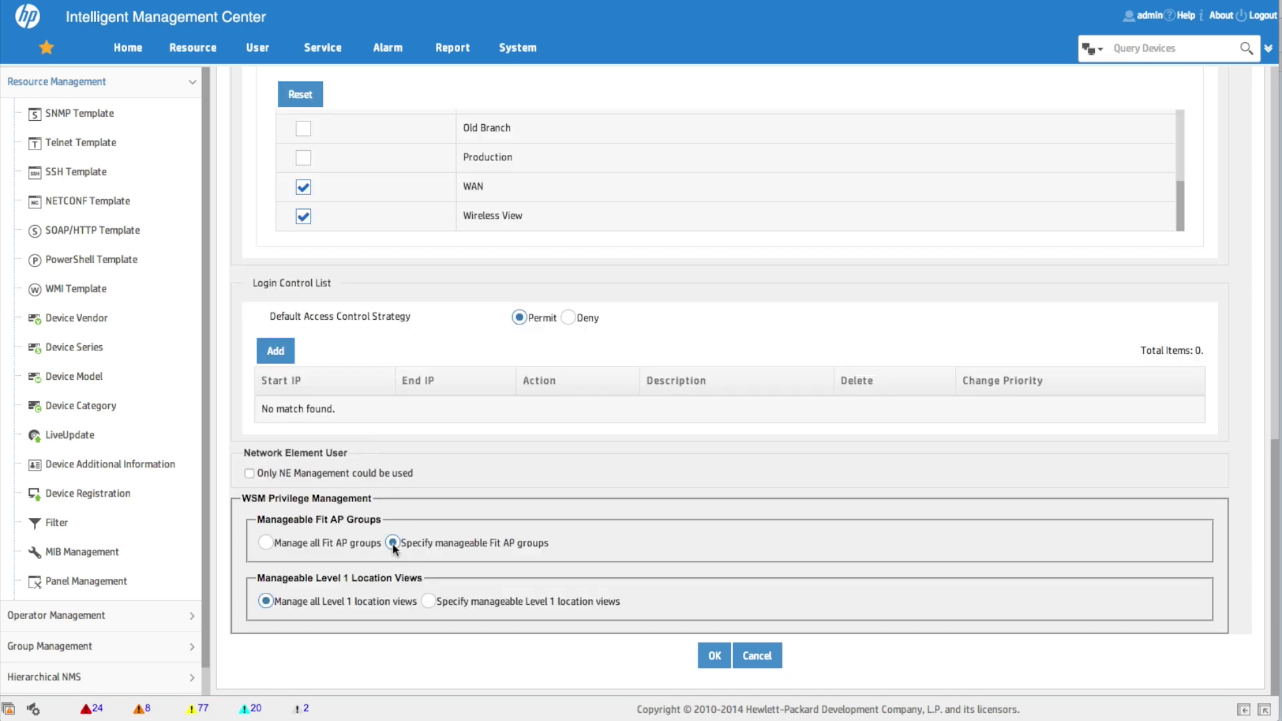
{"action": "left_click", "coordinate": [295, 589]}
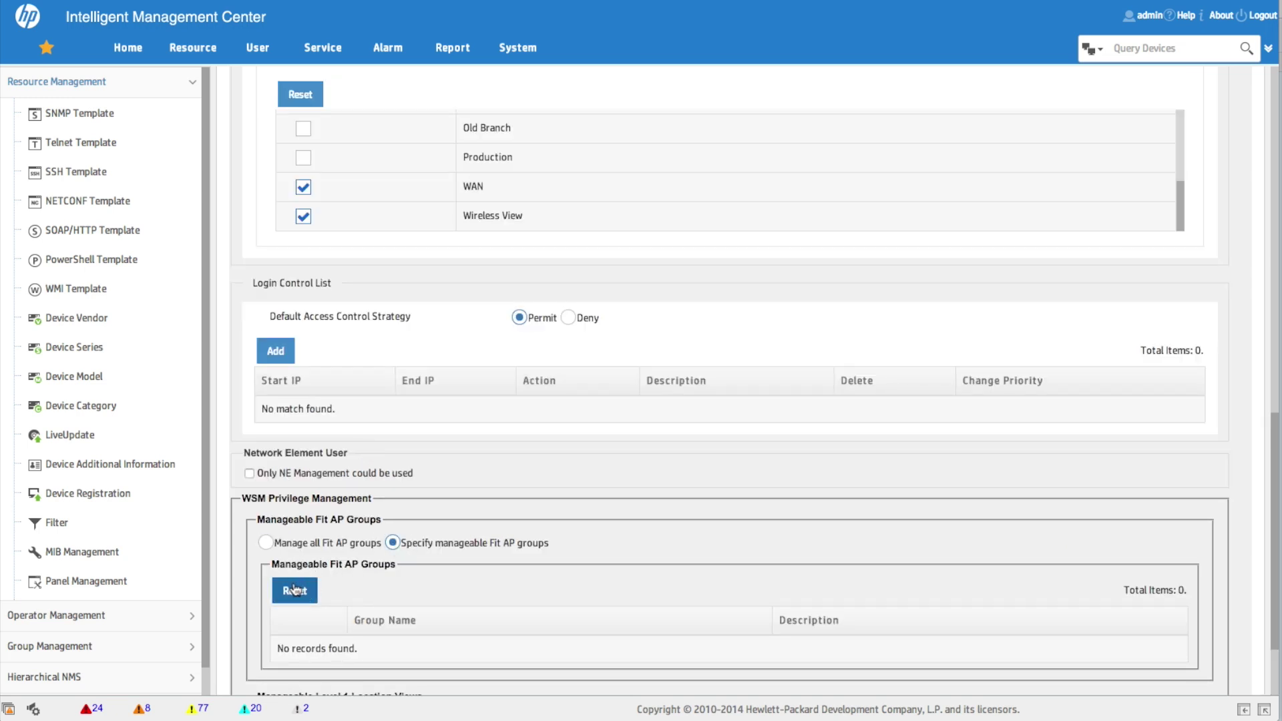
{"action": "left_click", "coordinate": [295, 589]}
{"action": "scroll", "coordinate": [457, 605], "scroll_direction": "down", "scroll_amount": 1}
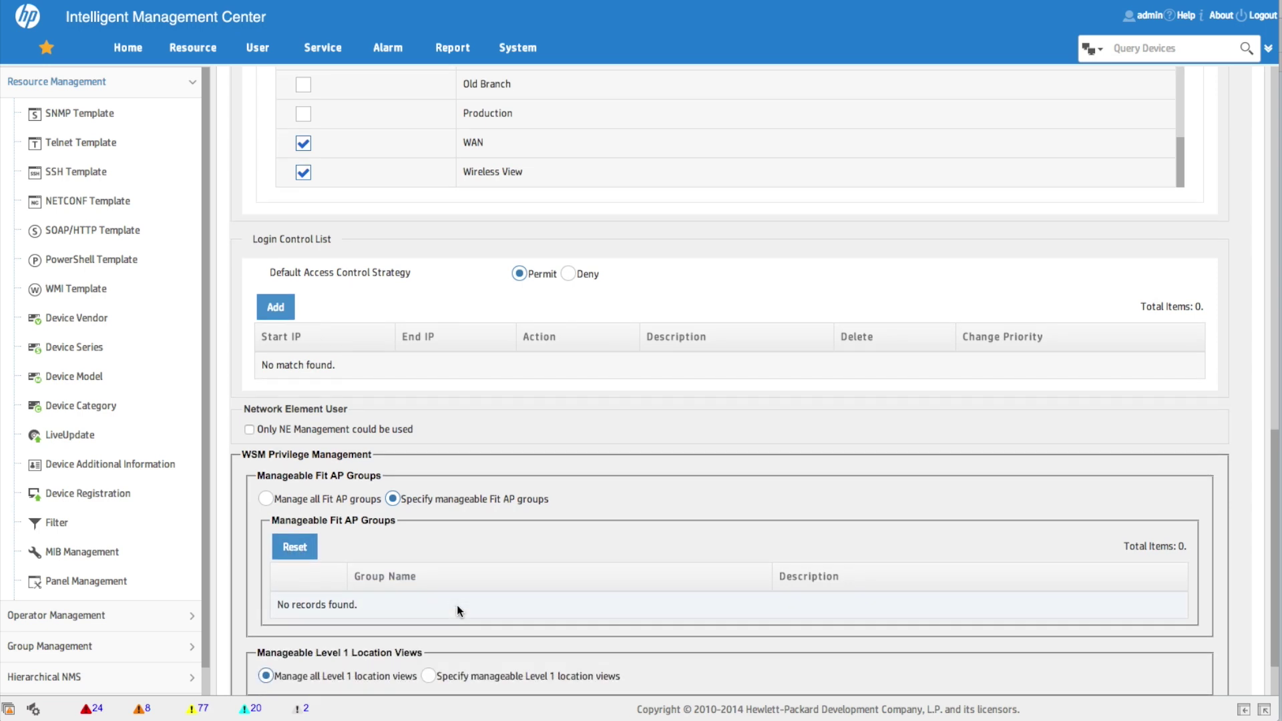
{"action": "left_click", "coordinate": [267, 513]}
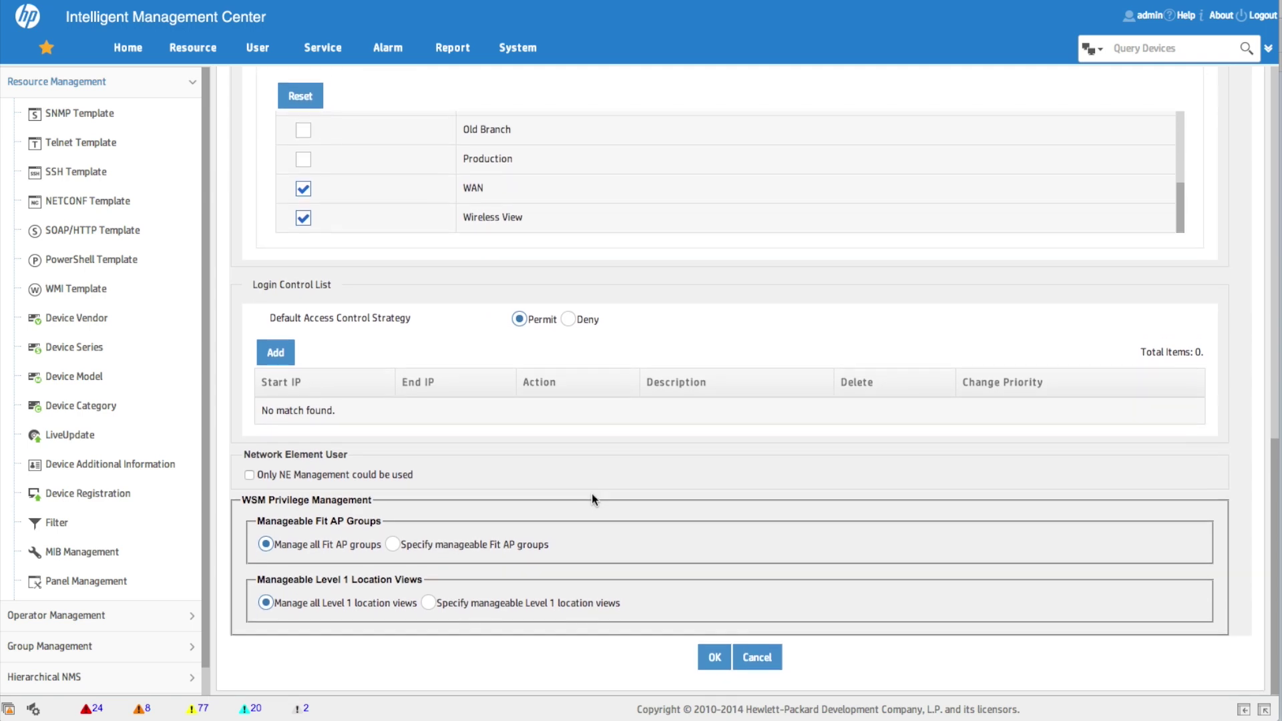
Step: Review the Add Operator form and save the new operator account
{"action": "scroll", "coordinate": [592, 494], "scroll_direction": "up", "scroll_amount": 5}
{"action": "scroll", "coordinate": [592, 495], "scroll_direction": "up", "scroll_amount": 7}
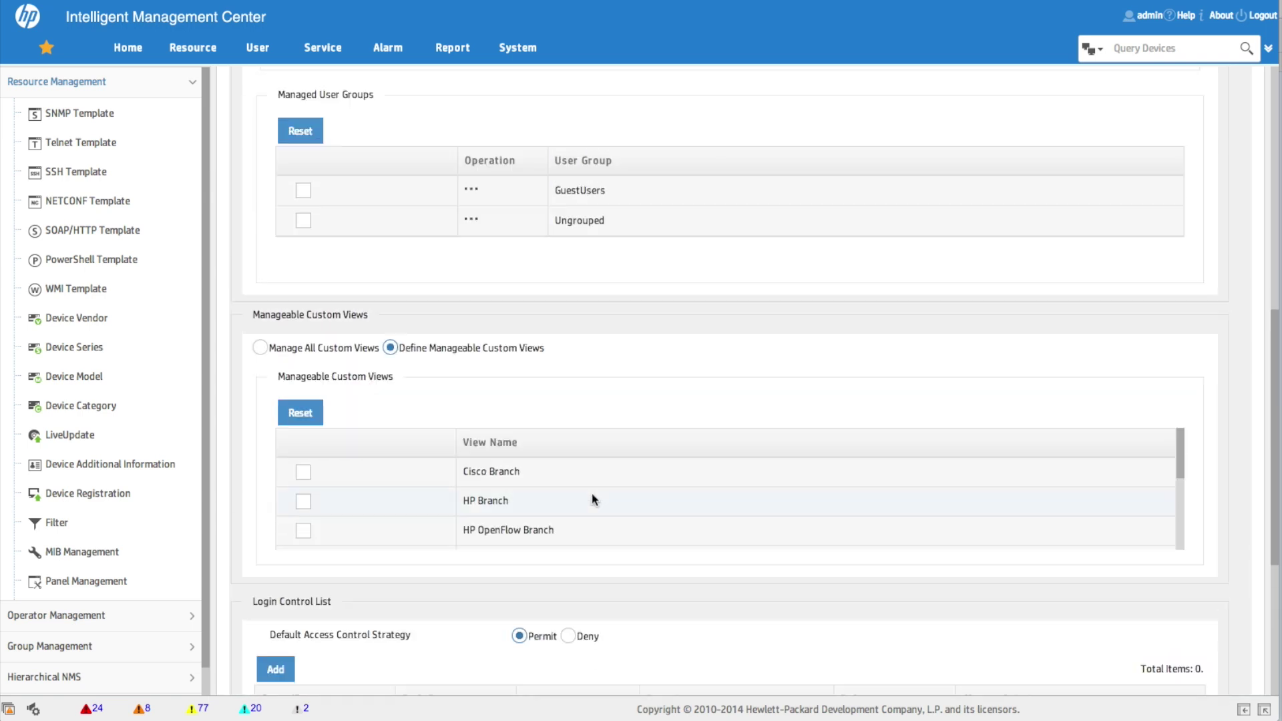
{"action": "scroll", "coordinate": [686, 287], "scroll_direction": "up", "scroll_amount": 5}
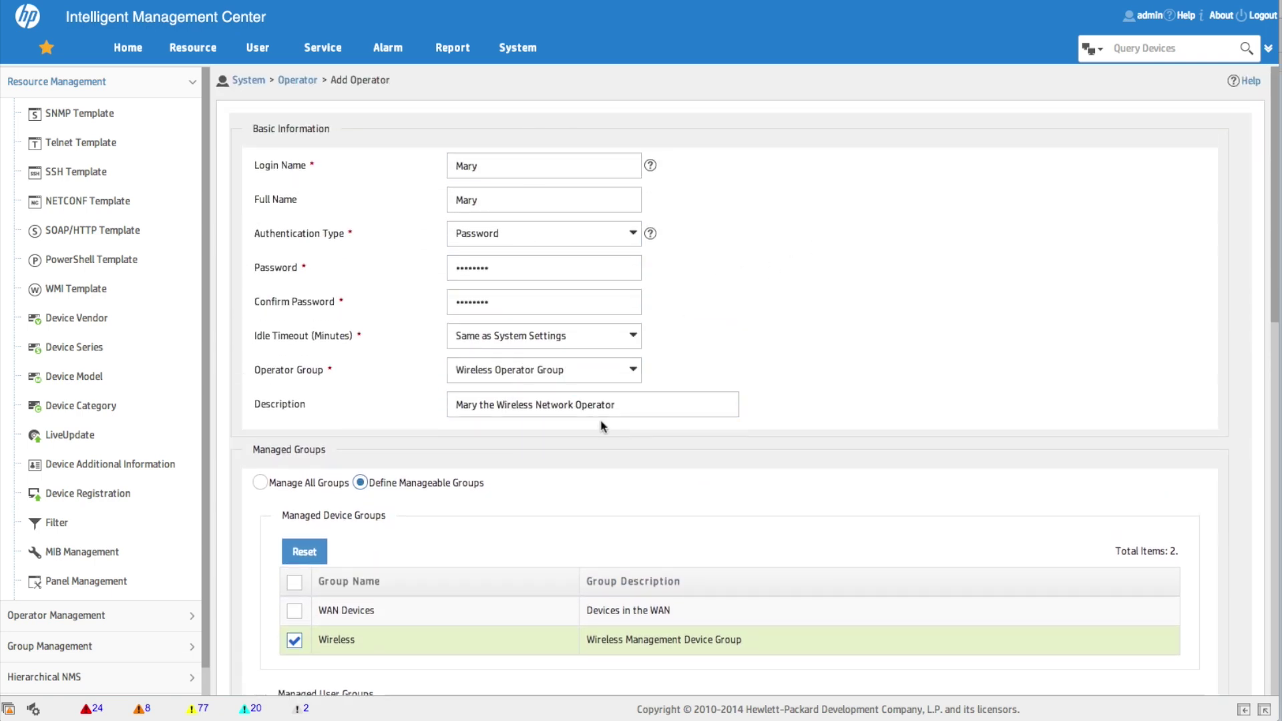
{"action": "scroll", "coordinate": [914, 436], "scroll_direction": "down", "scroll_amount": 7}
{"action": "scroll", "coordinate": [913, 436], "scroll_direction": "down", "scroll_amount": 8}
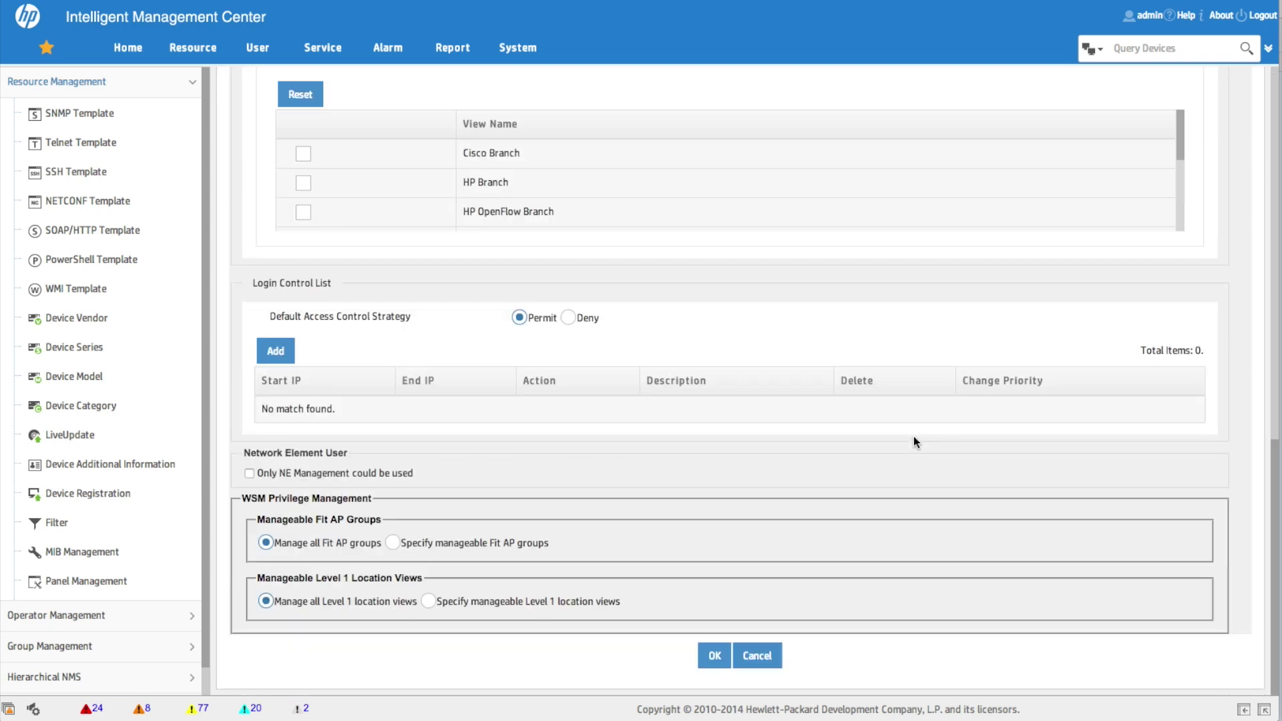
{"action": "left_click", "coordinate": [715, 656]}
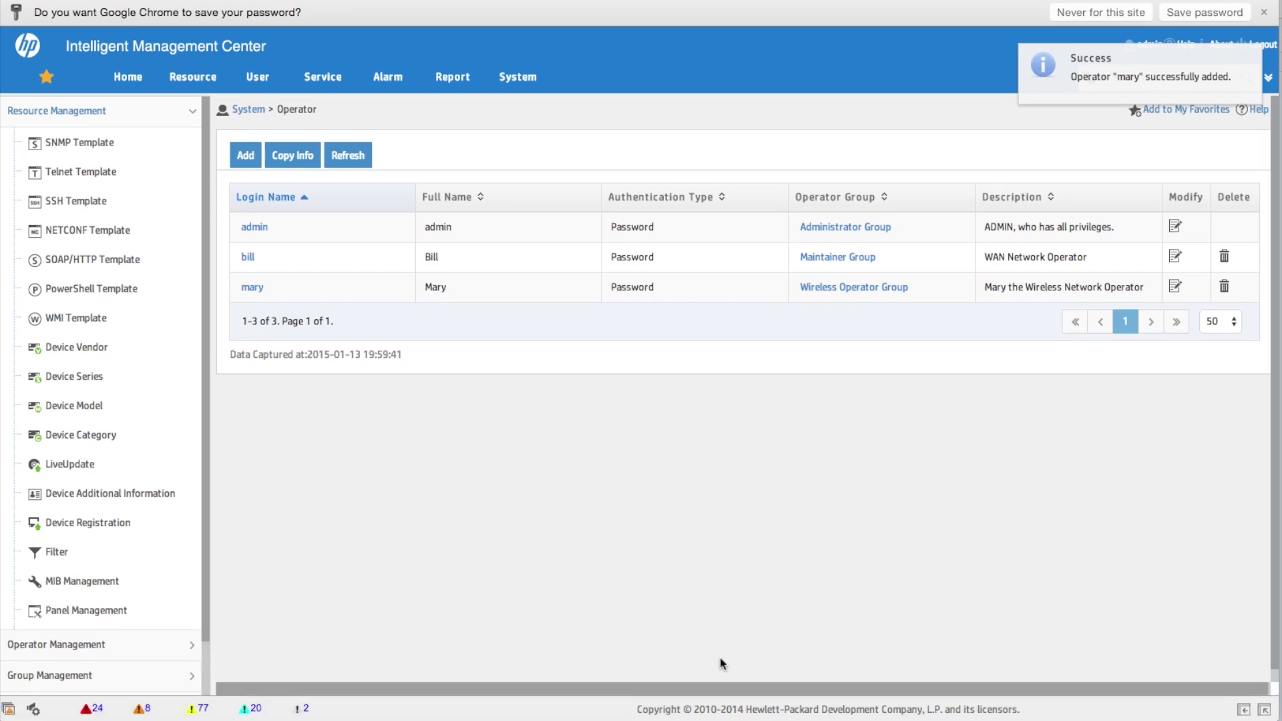
Step: Dismiss Chrome's save-password bar, log out of the administrator session, and begin the new operator's login
{"action": "left_click", "coordinate": [1195, 16]}
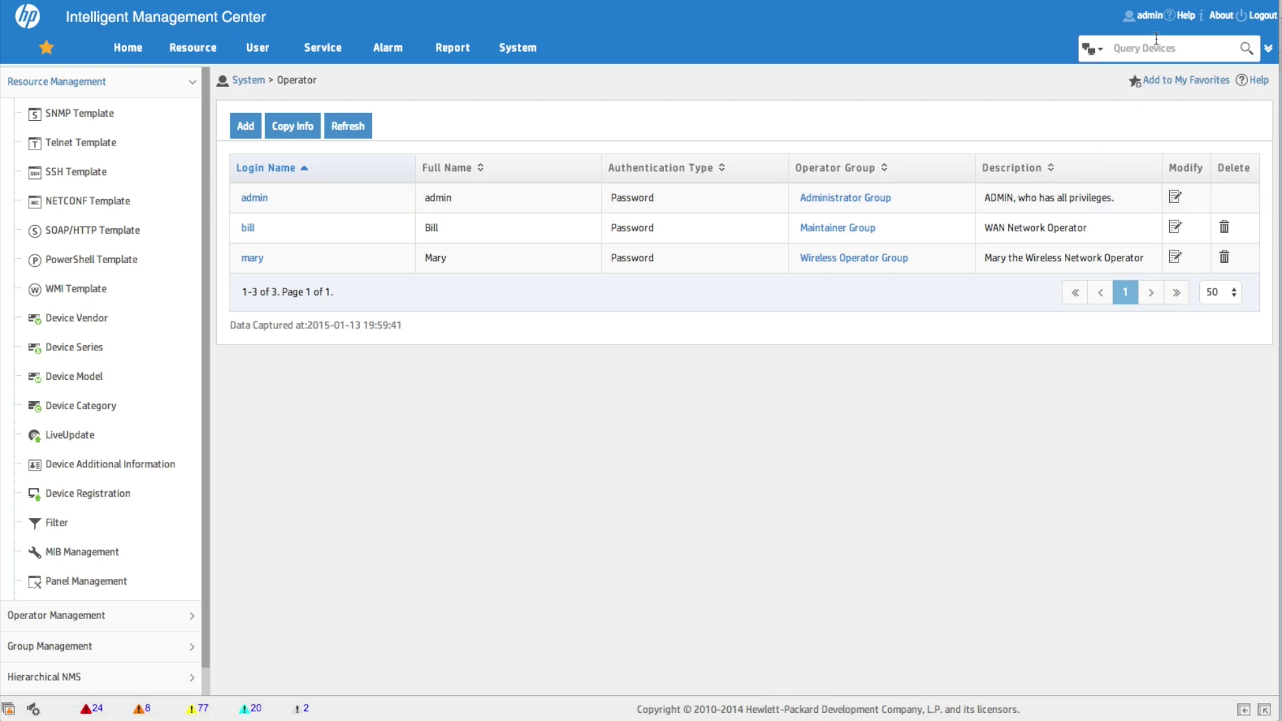
{"action": "mouse_move", "coordinate": [1144, 17]}
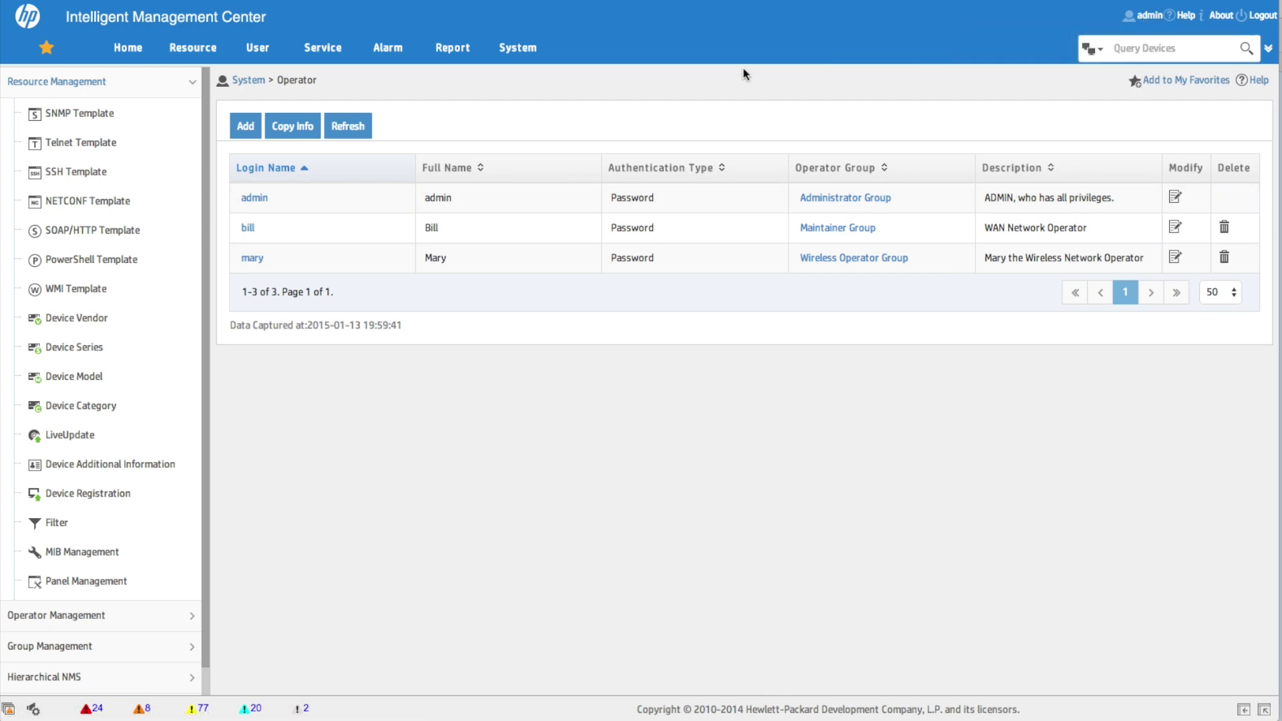
{"action": "mouse_move", "coordinate": [318, 54]}
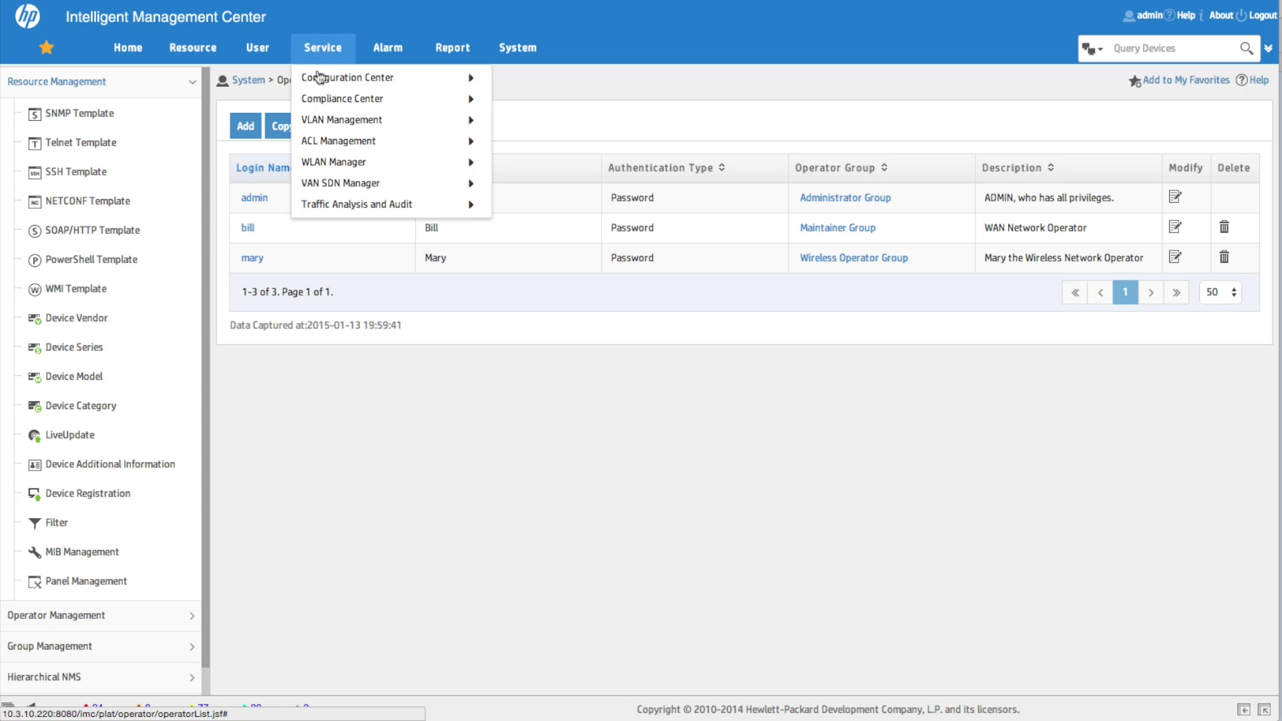
{"action": "mouse_move", "coordinate": [379, 191]}
{"action": "mouse_move", "coordinate": [194, 46]}
{"action": "mouse_move", "coordinate": [270, 386]}
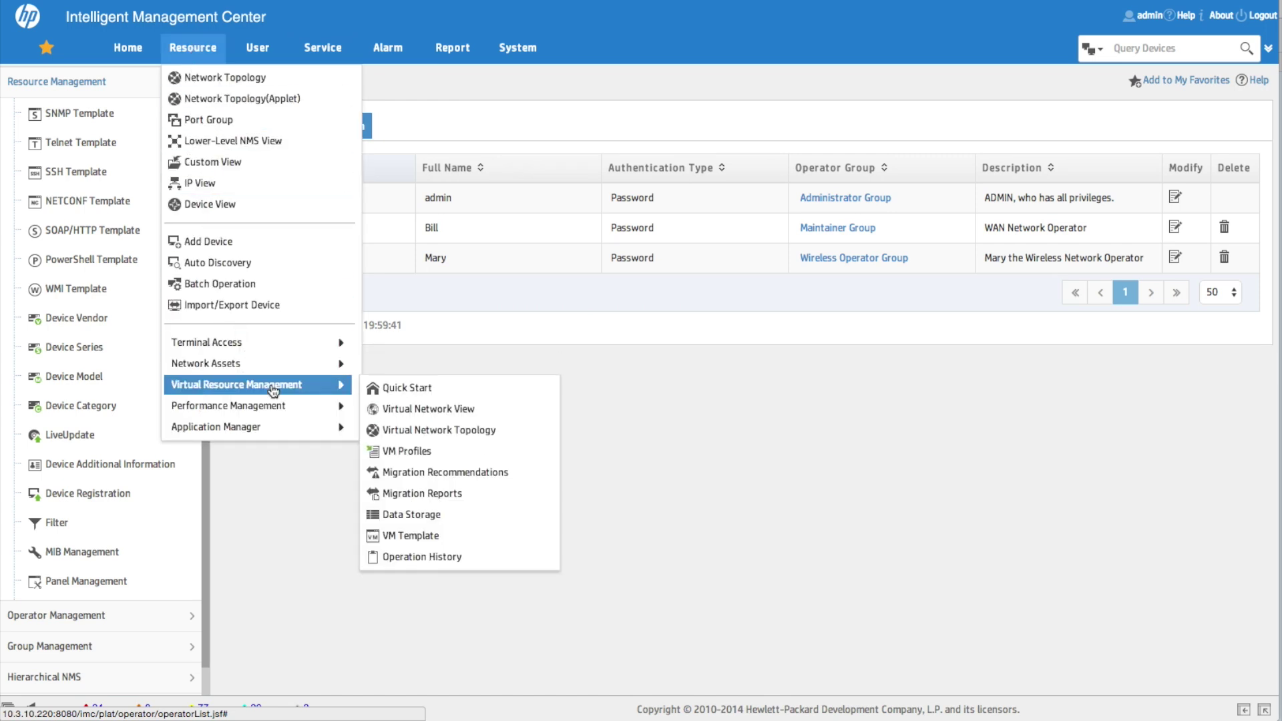
{"action": "mouse_move", "coordinate": [264, 433]}
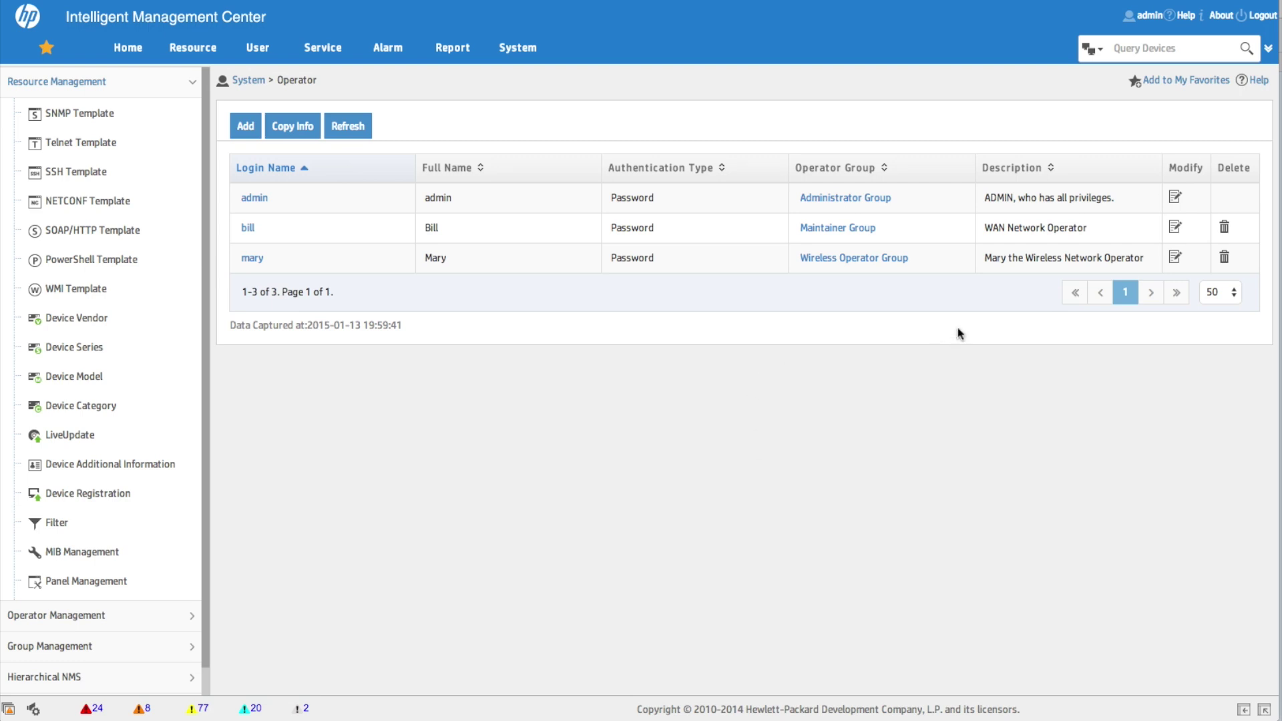
{"action": "left_click", "coordinate": [1267, 17]}
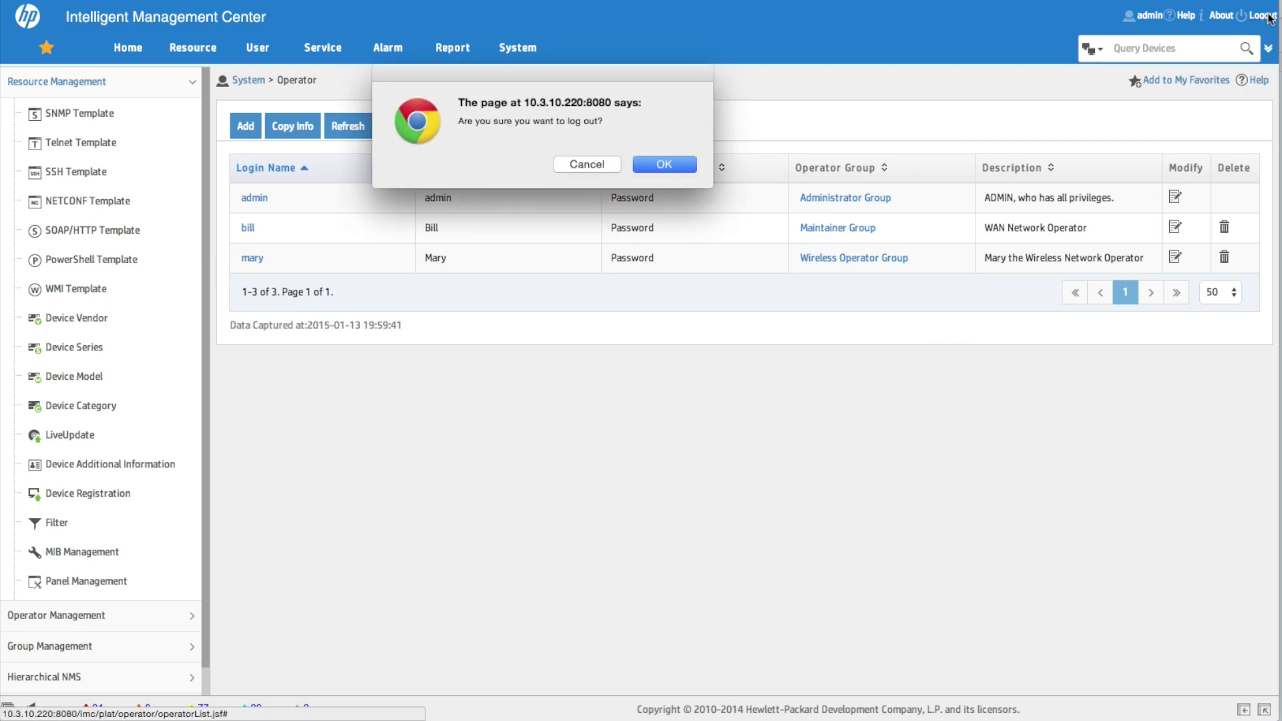
{"action": "left_click", "coordinate": [664, 165]}
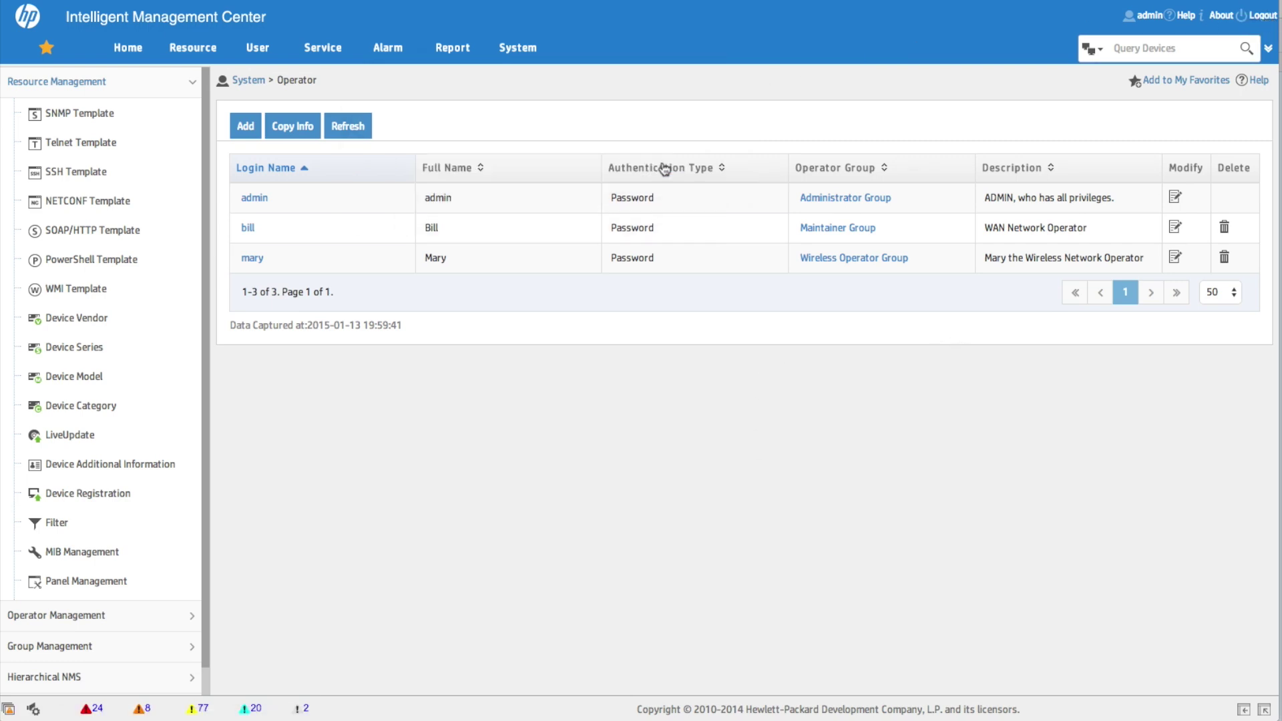
{"action": "left_click", "coordinate": [590, 307]}
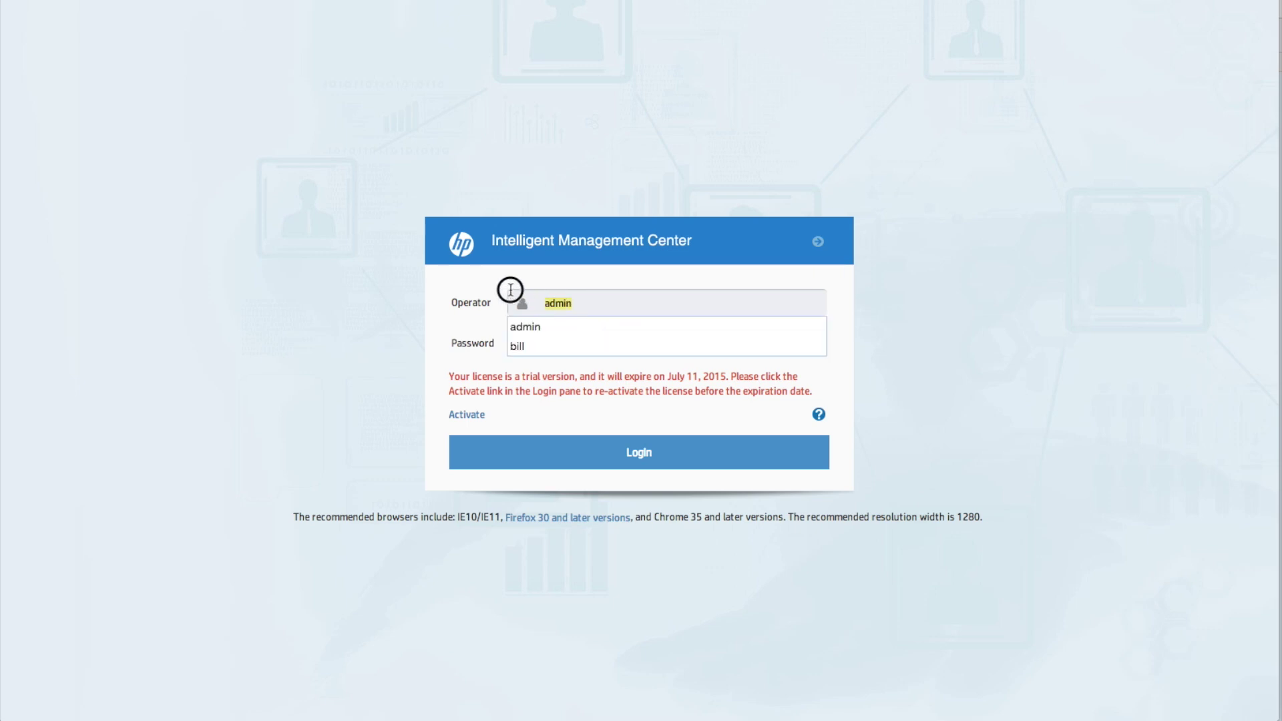
{"action": "type", "text": "mary"}
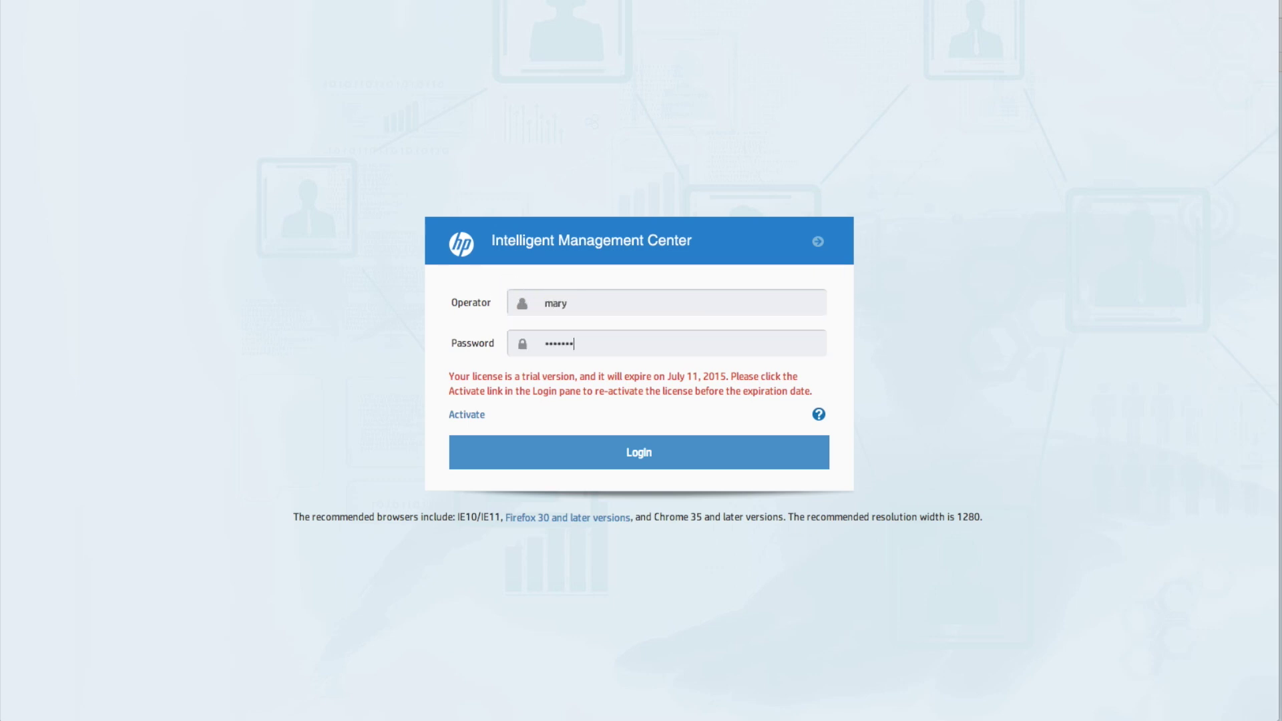
Step: Submit the new operator's login and answer the browser's save-password prompt
{"action": "key", "text": "Return"}
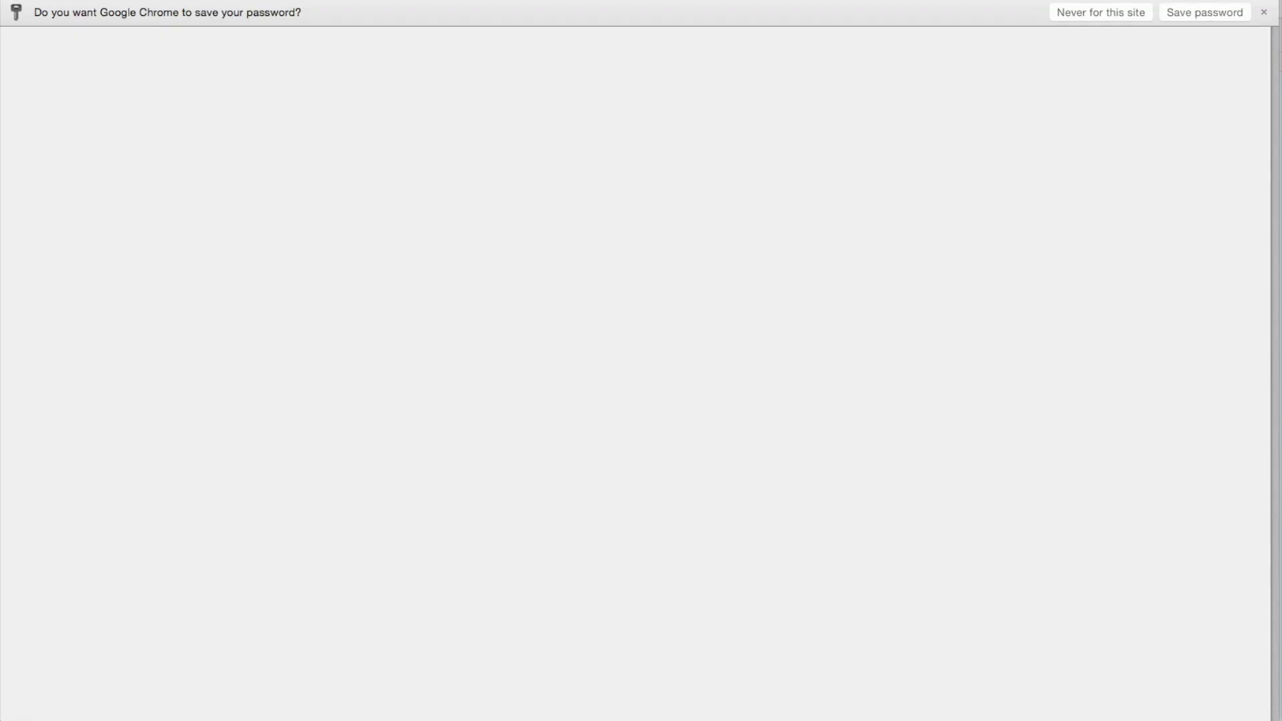
{"action": "left_click", "coordinate": [1199, 12]}
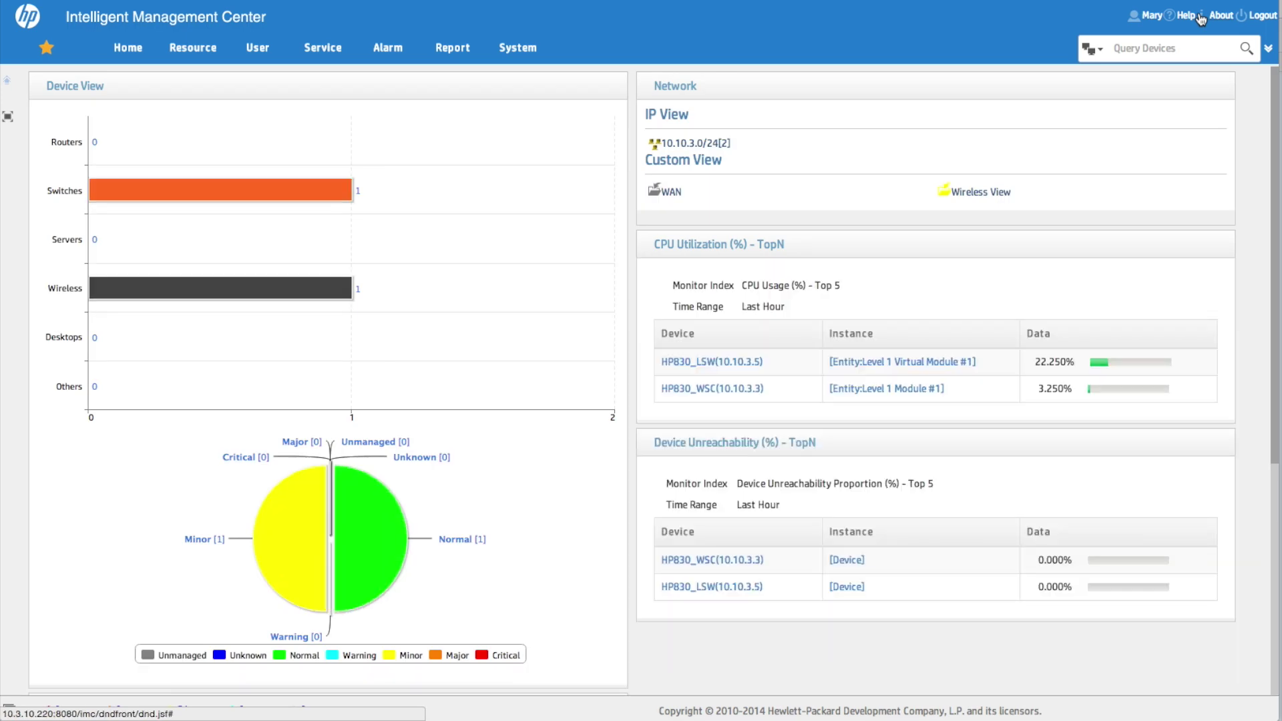
Step: Open the WLAN Manager Resource Management page from the Service menu
{"action": "mouse_move", "coordinate": [311, 208]}
{"action": "mouse_move", "coordinate": [314, 291]}
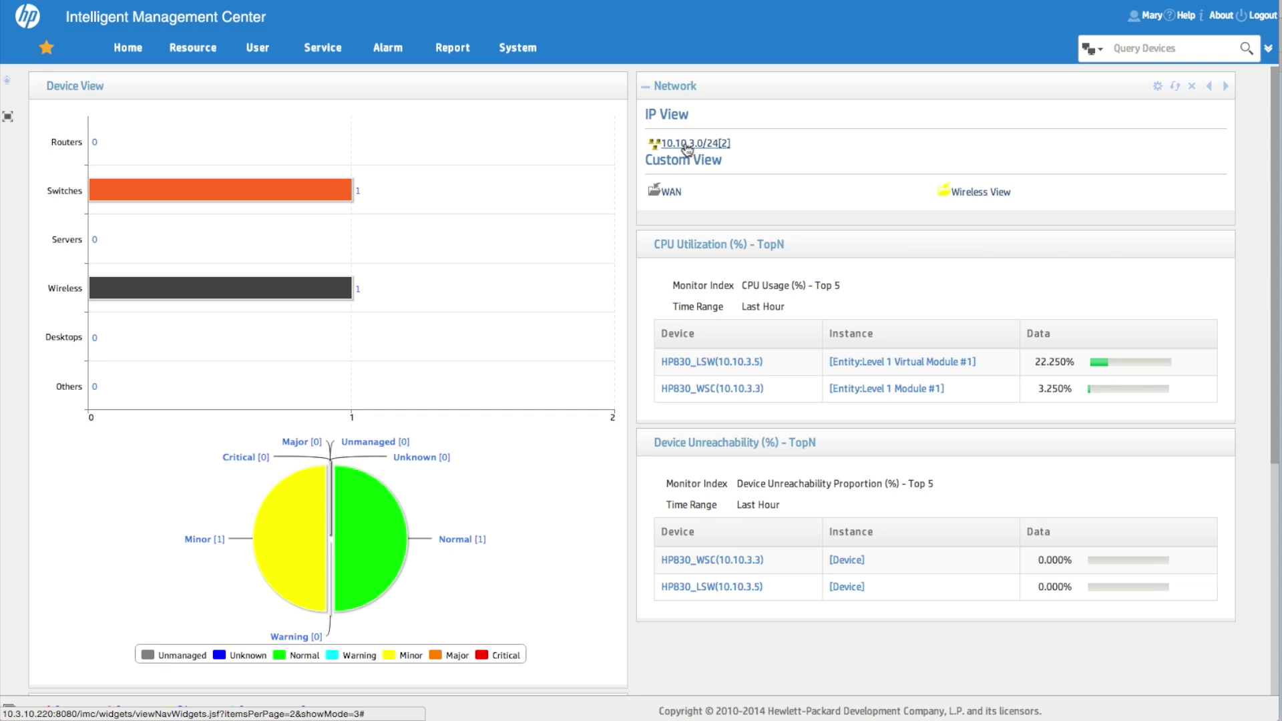
{"action": "mouse_move", "coordinate": [189, 47]}
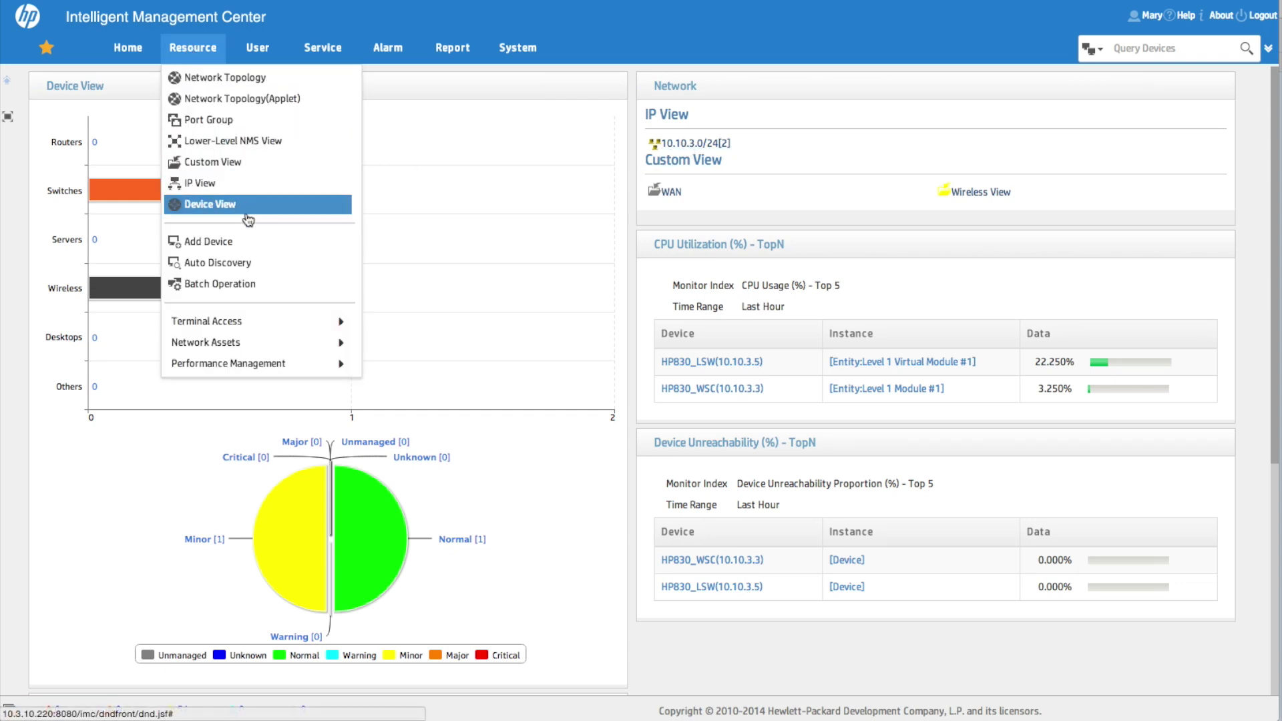
{"action": "mouse_move", "coordinate": [264, 327]}
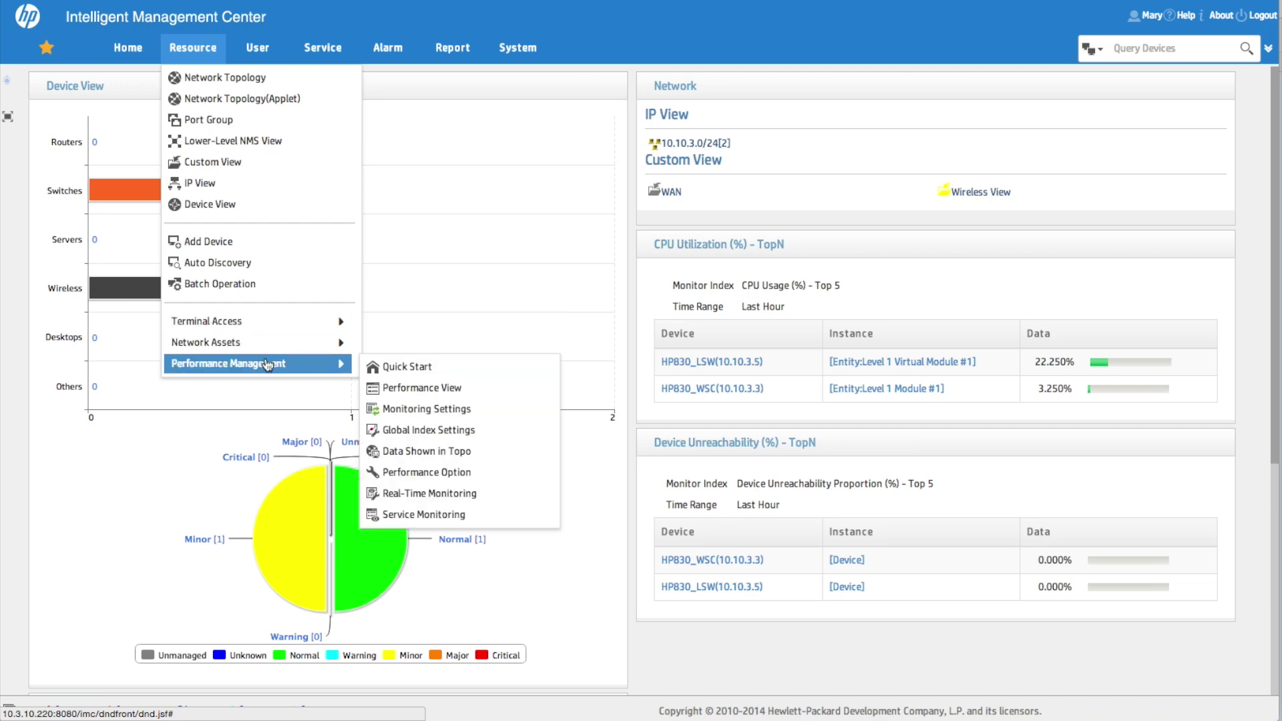
{"action": "mouse_move", "coordinate": [214, 324]}
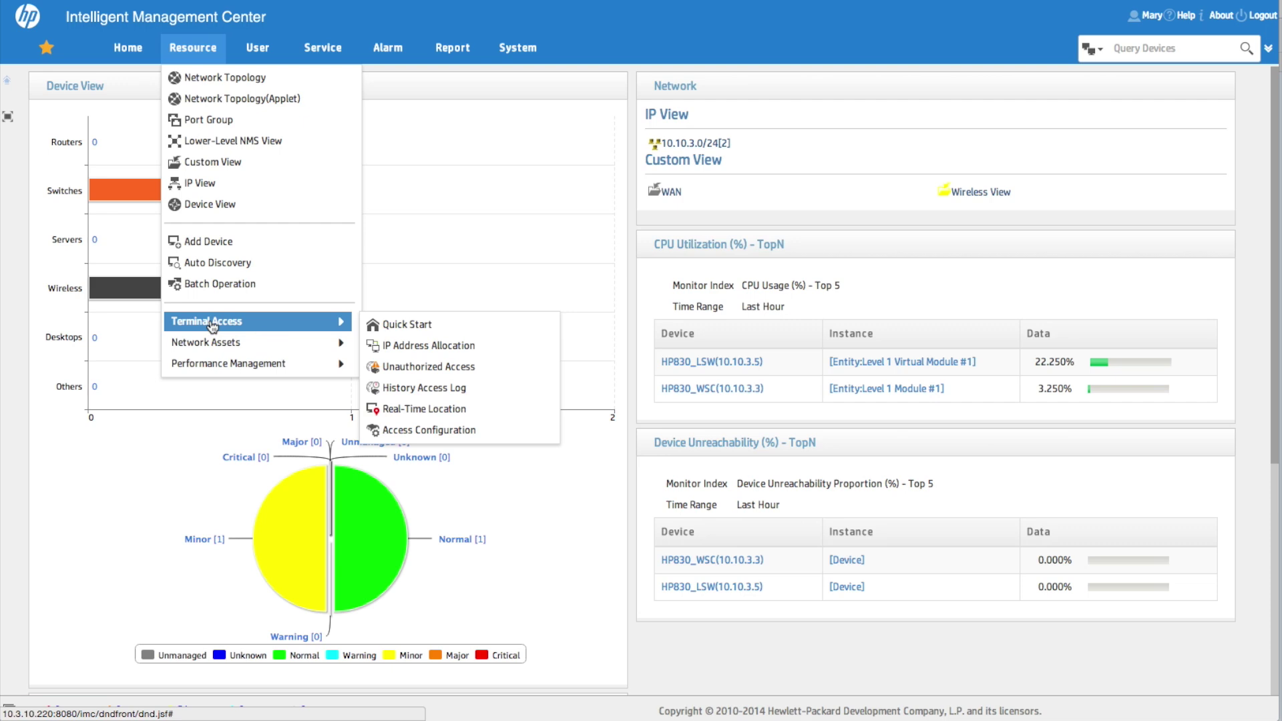
{"action": "mouse_move", "coordinate": [341, 63]}
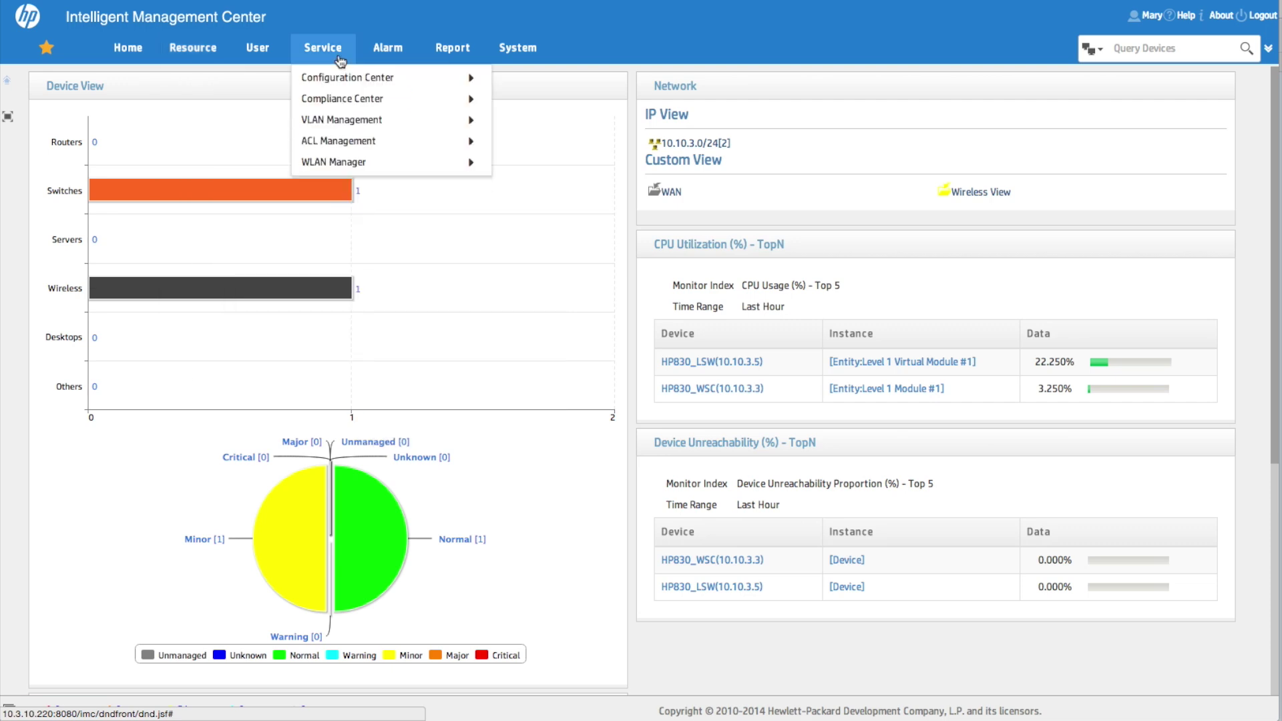
{"action": "mouse_move", "coordinate": [367, 164]}
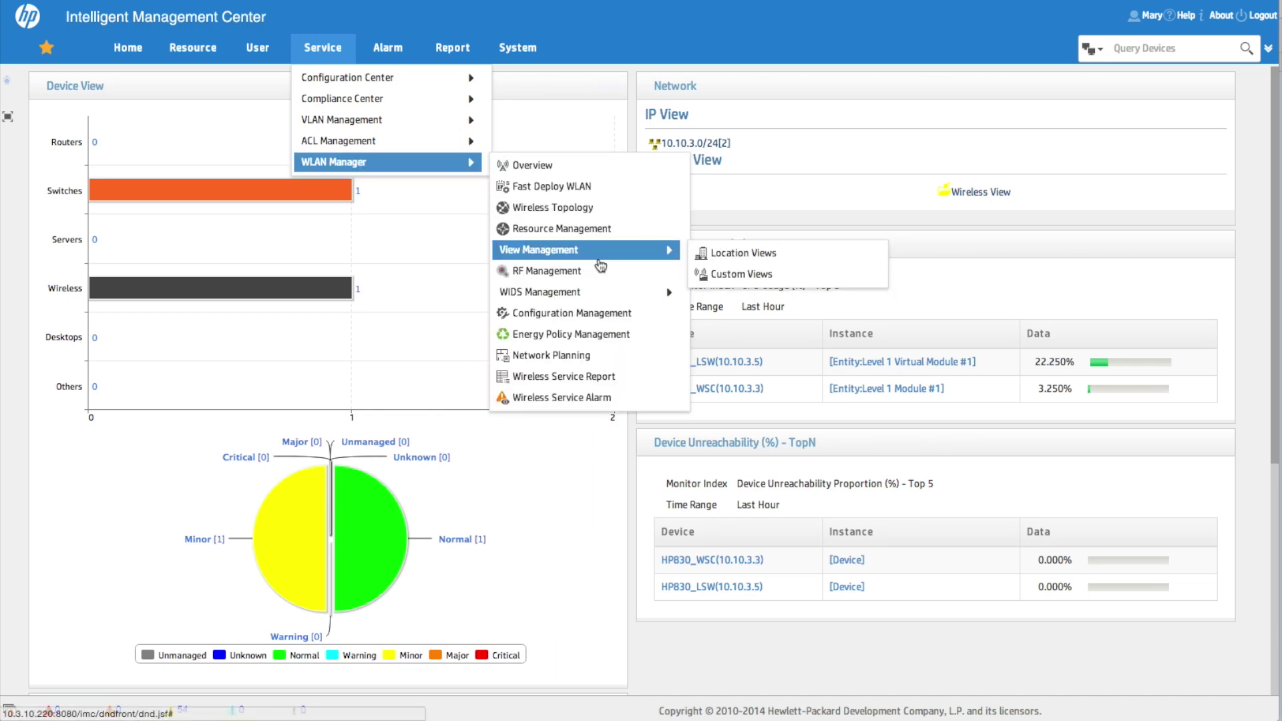
{"action": "mouse_move", "coordinate": [599, 287]}
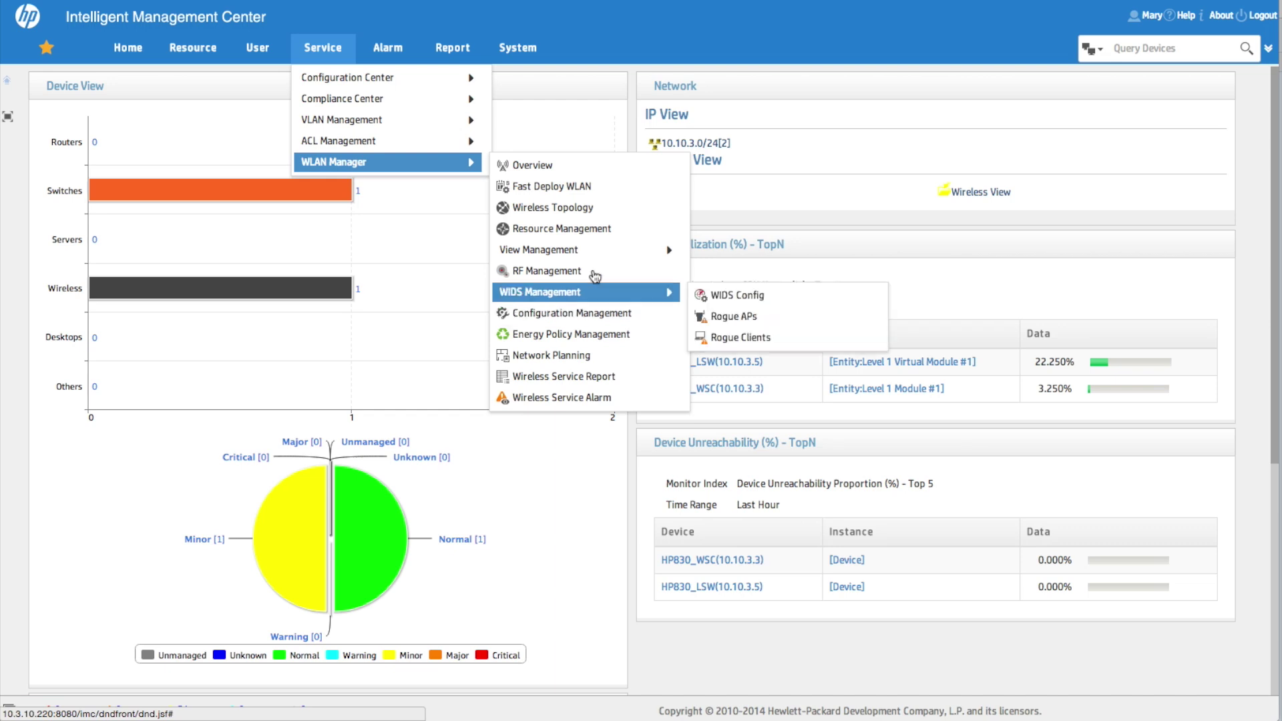
{"action": "left_click", "coordinate": [595, 229]}
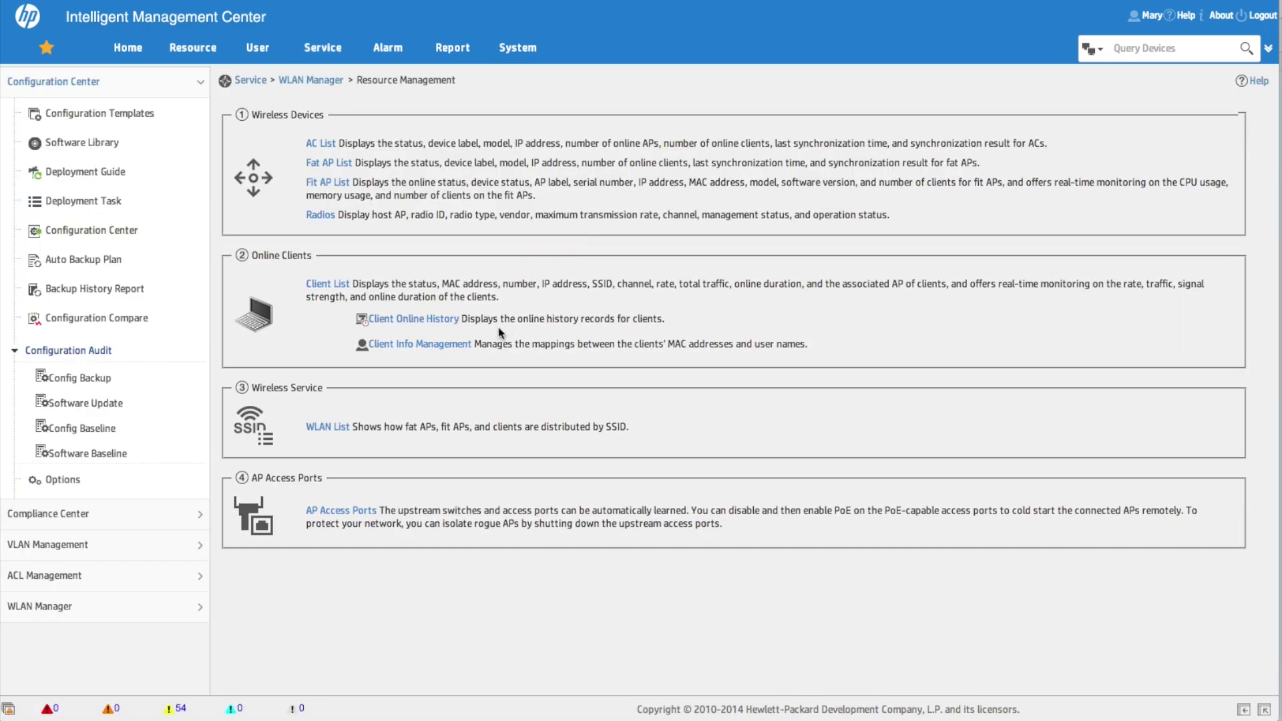
Step: Show the wireless Client List and review its MAC, SSID, traffic and access point columns
{"action": "left_click", "coordinate": [322, 284]}
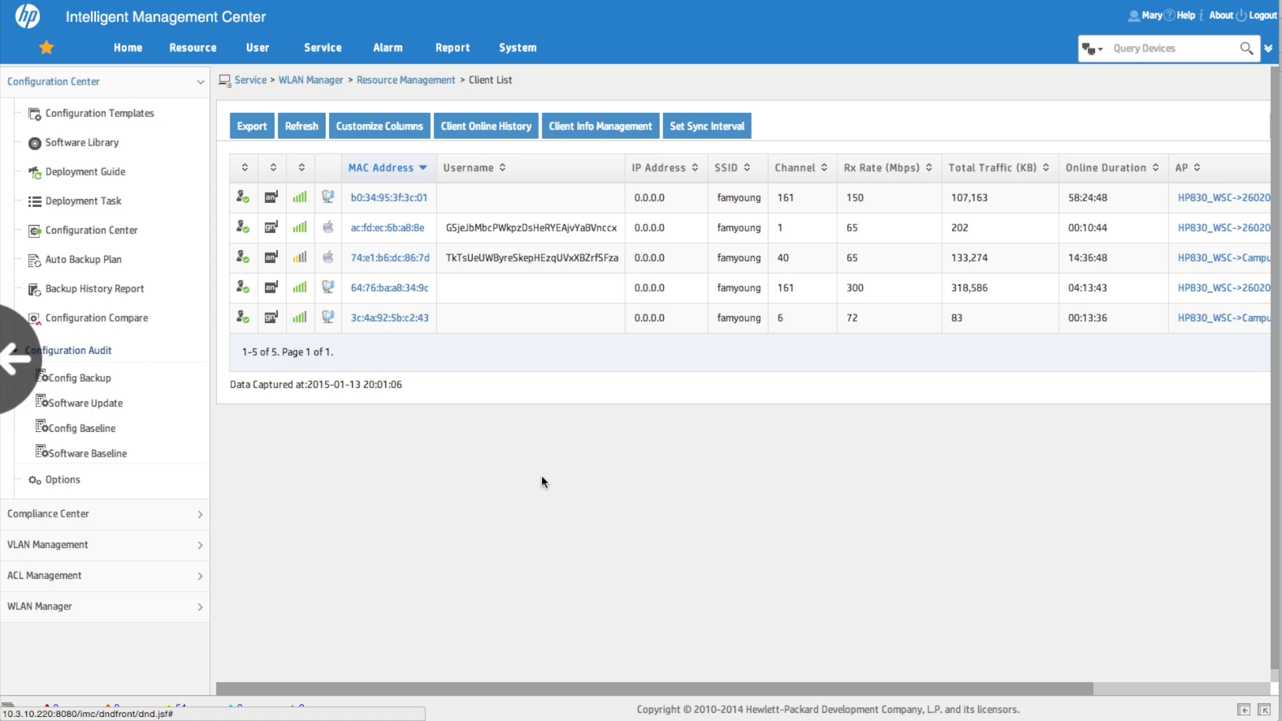
{"action": "scroll", "coordinate": [542, 475], "scroll_direction": "right", "scroll_amount": 3}
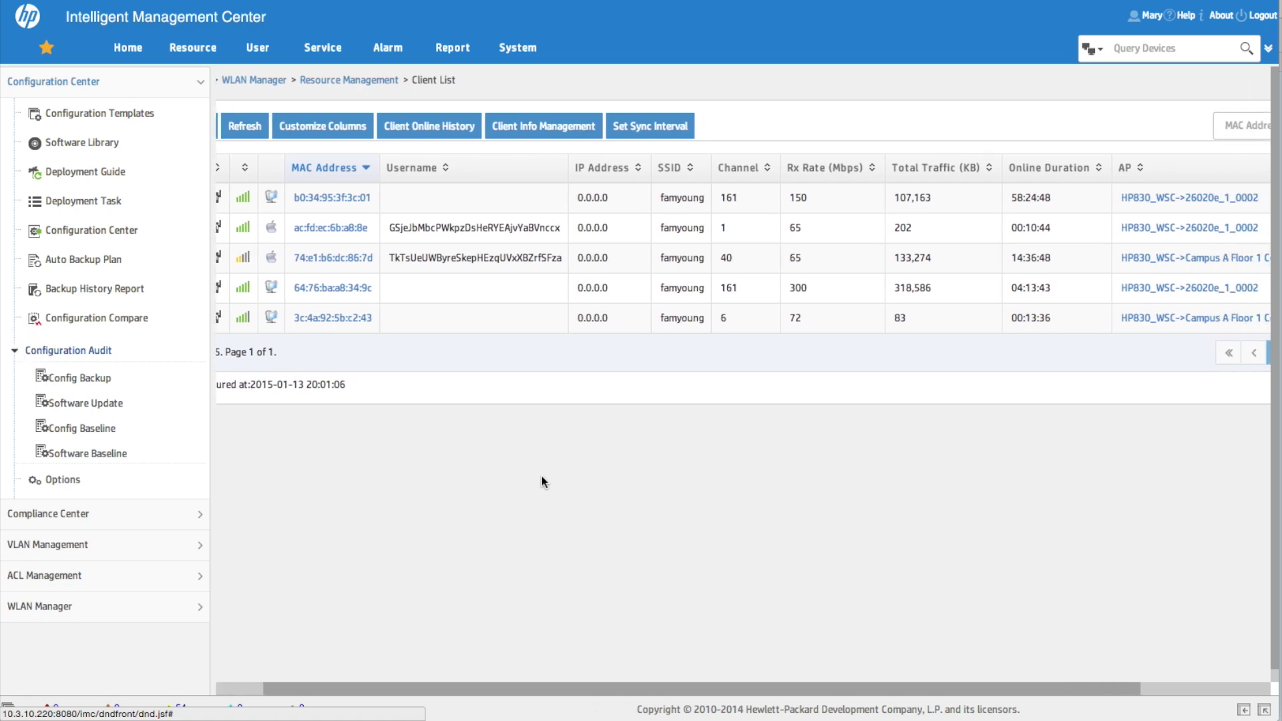
{"action": "scroll", "coordinate": [543, 480], "scroll_direction": "right", "scroll_amount": 4}
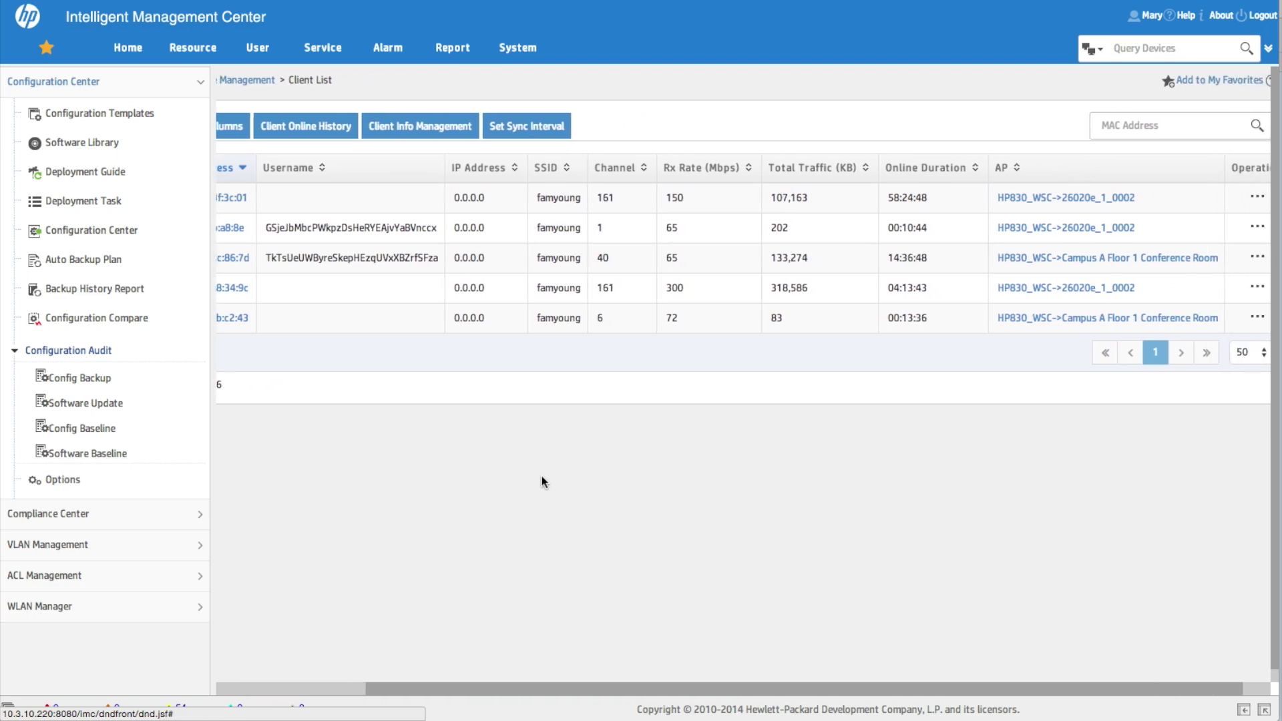
{"action": "scroll", "coordinate": [542, 475], "scroll_direction": "left", "scroll_amount": 1}
{"action": "scroll", "coordinate": [542, 476], "scroll_direction": "down", "scroll_amount": 1}
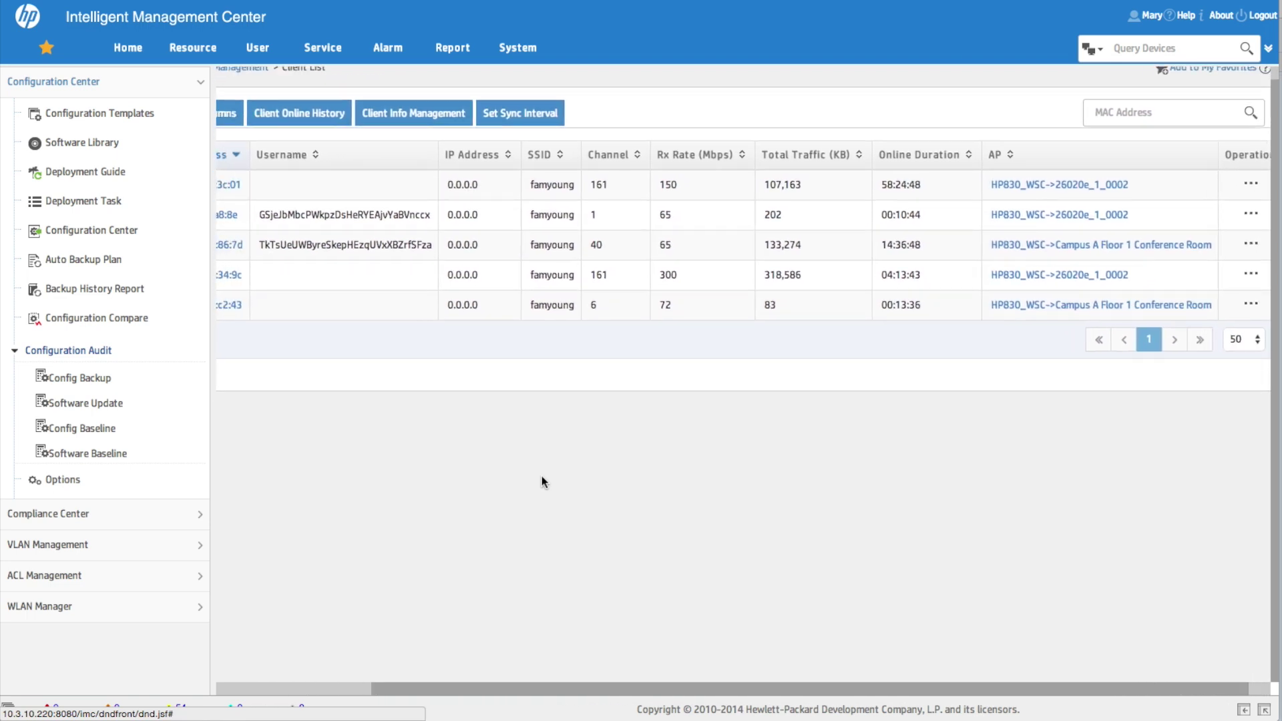
{"action": "scroll", "coordinate": [543, 478], "scroll_direction": "left", "scroll_amount": 5}
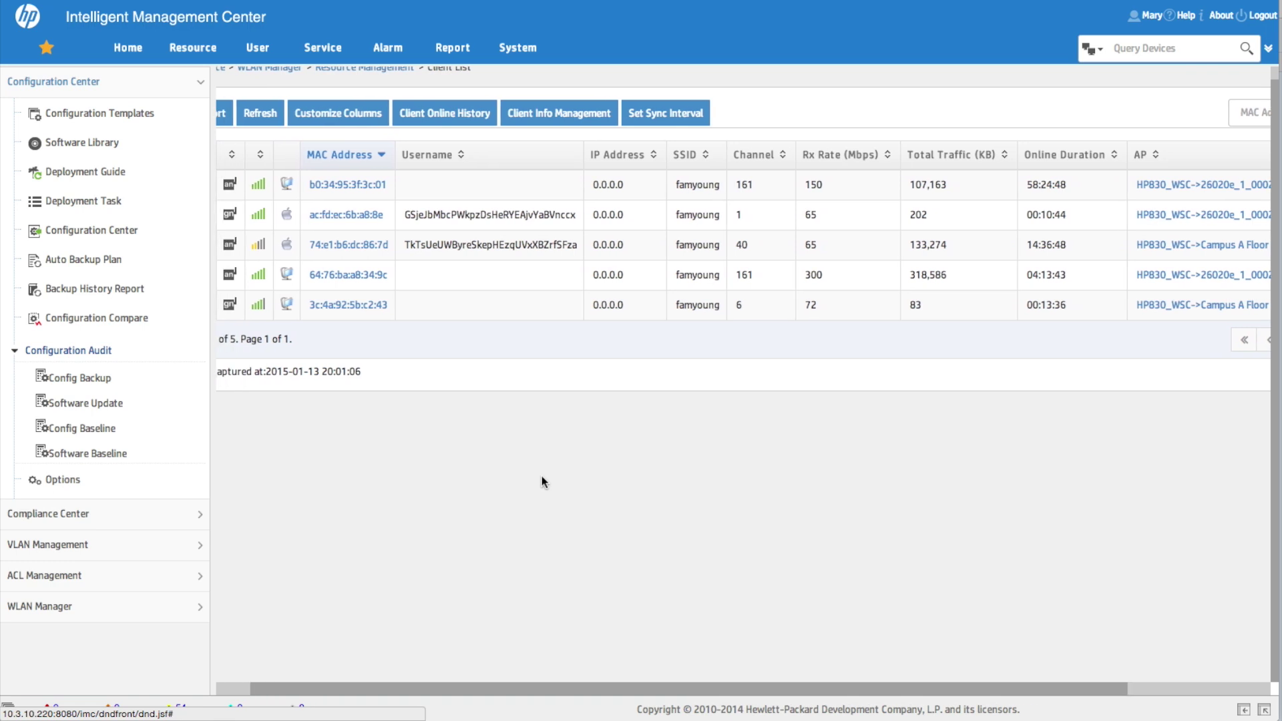
{"action": "scroll", "coordinate": [543, 481], "scroll_direction": "left", "scroll_amount": 2}
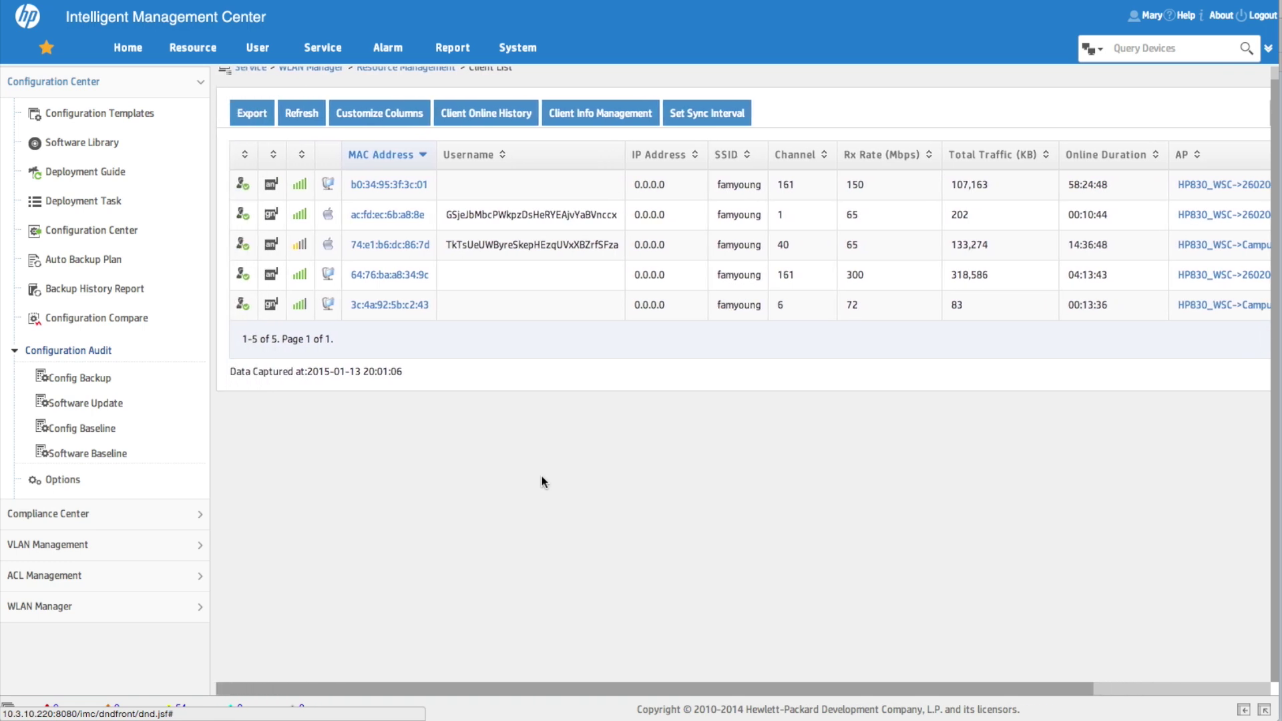
{"action": "left_click", "coordinate": [98, 234]}
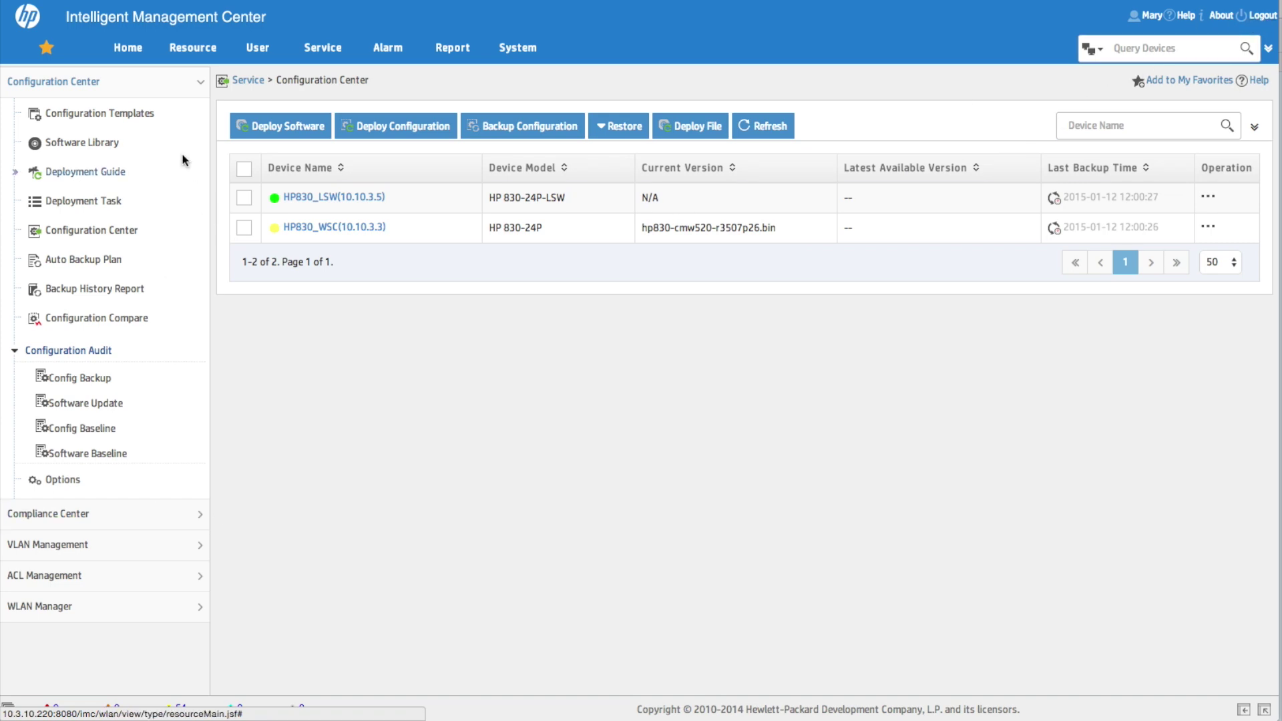
Step: Return from Configuration Center to the Home dashboard
{"action": "left_click", "coordinate": [125, 49]}
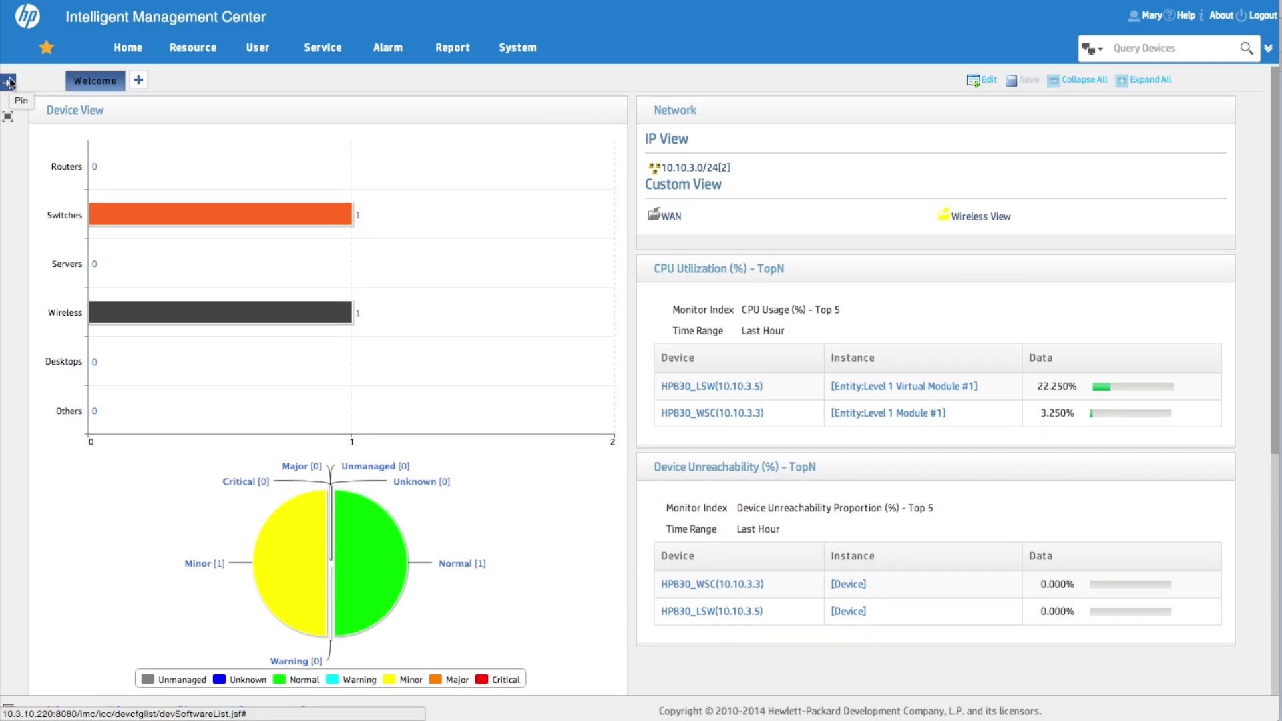
Step: Create a 'Wireless Work Space' dashboard tab and open its widget catalogue
{"action": "left_click", "coordinate": [138, 80]}
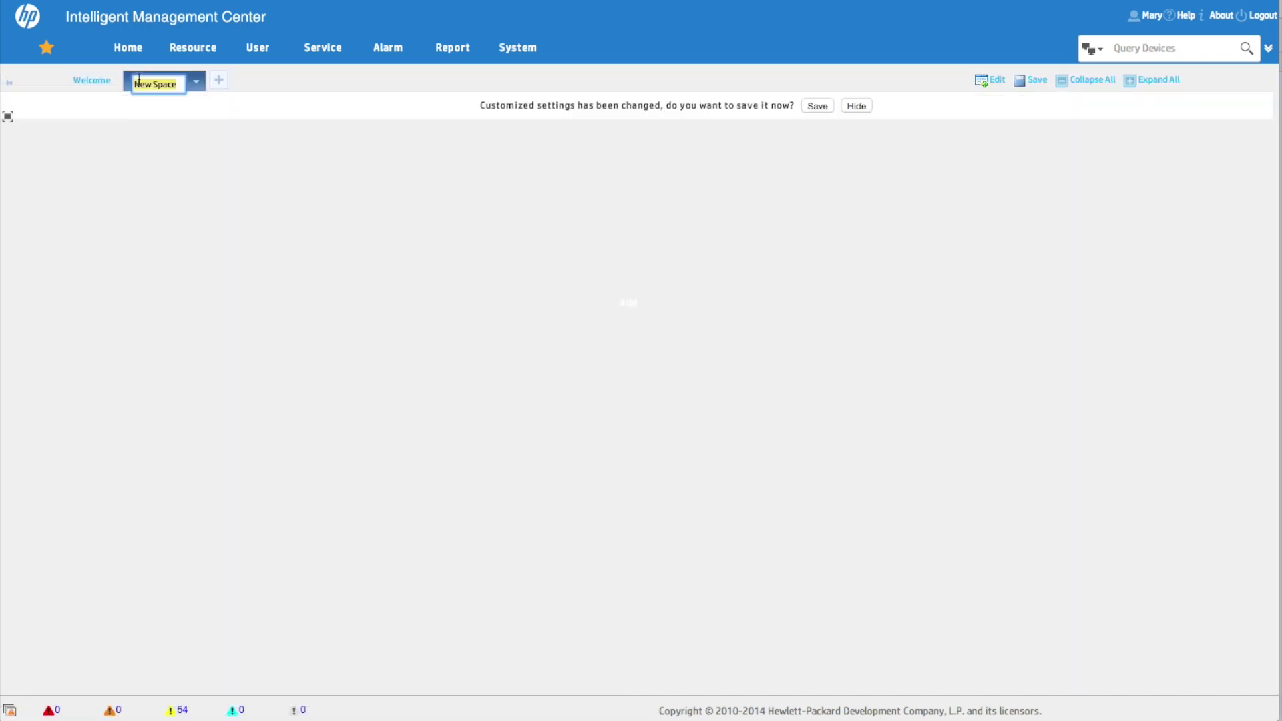
{"action": "type", "text": "Wir"}
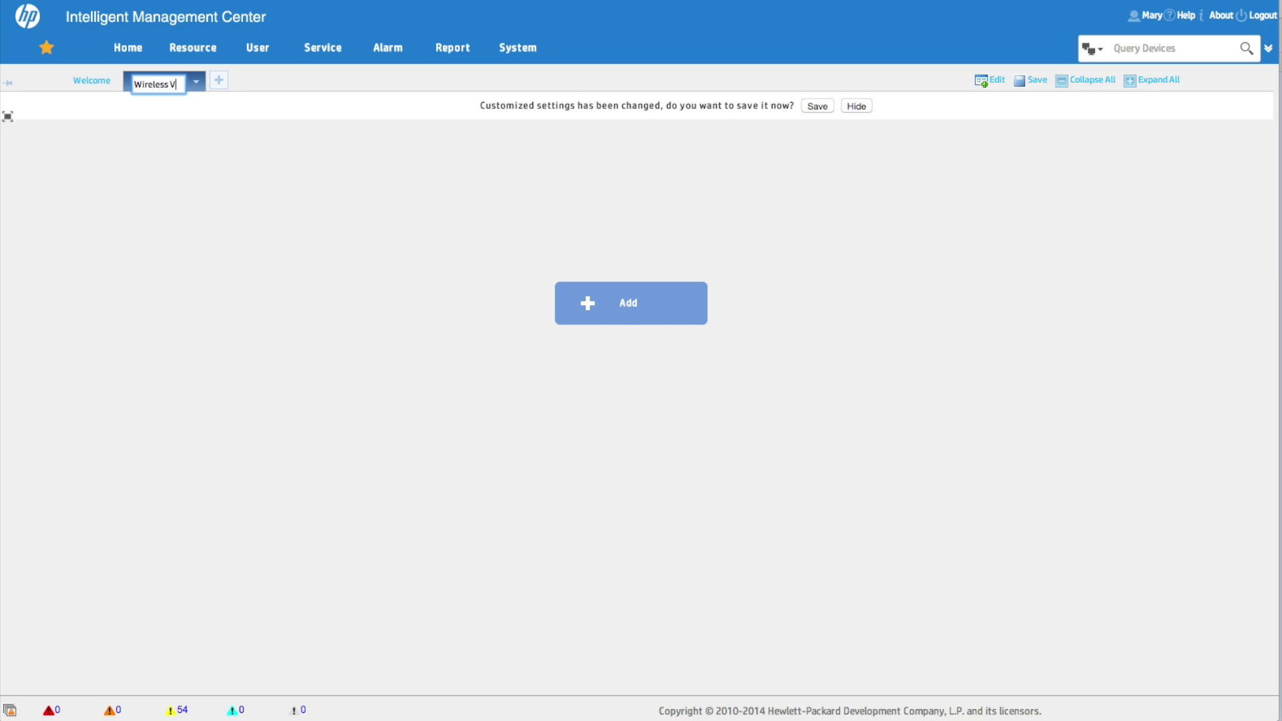
{"action": "type", "text": "eless Work Space"}
{"action": "key", "text": "Return"}
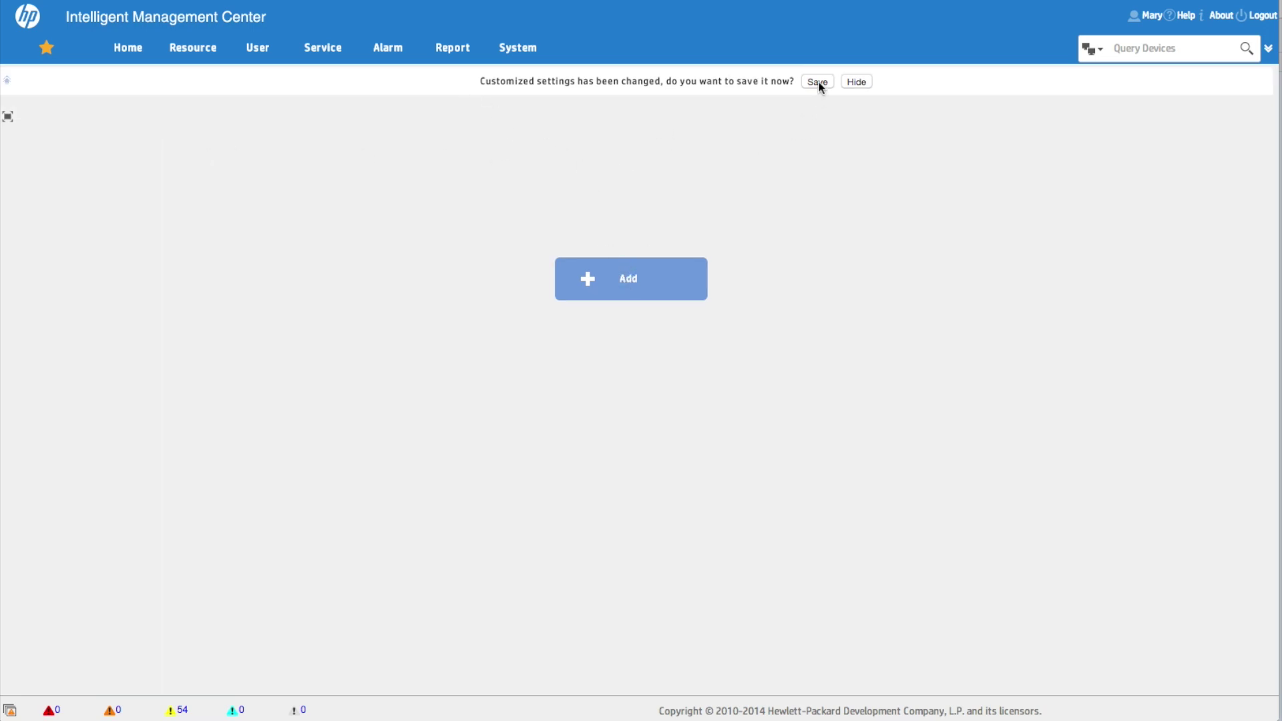
{"action": "left_click", "coordinate": [617, 272]}
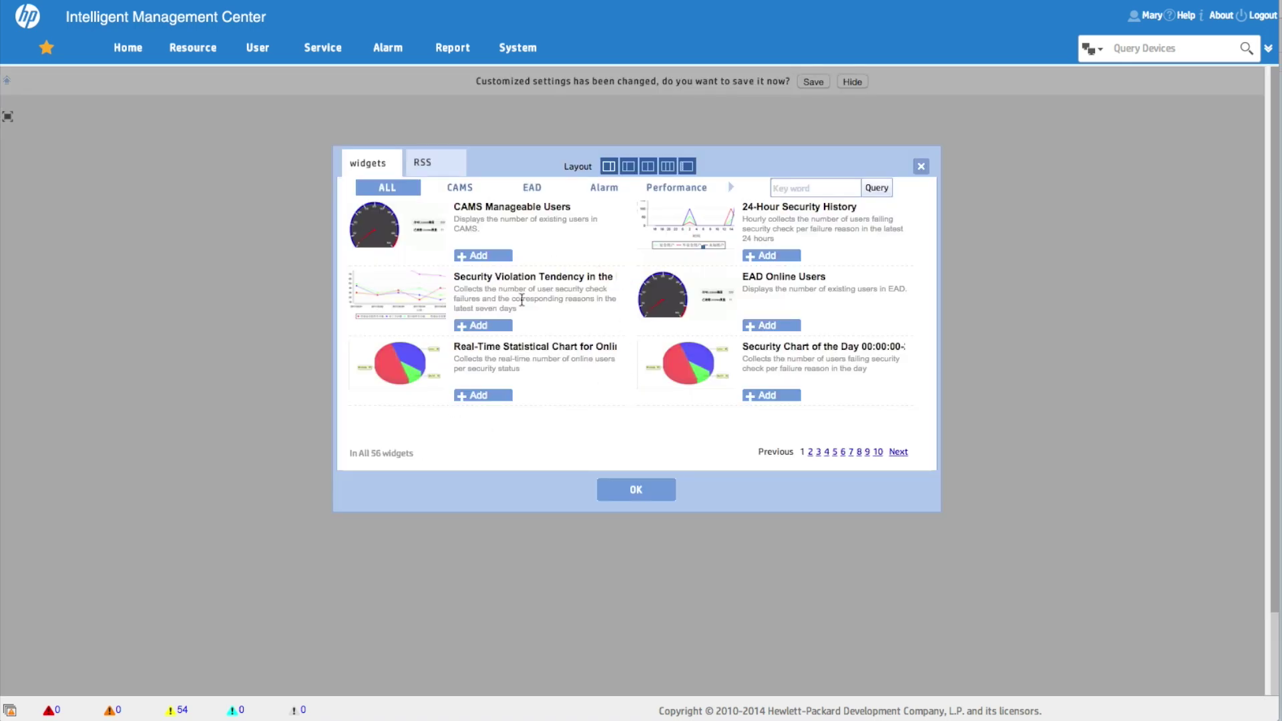
Step: Add the WLAN widgets AP Bandwidth - Today, Client Distribution and Channel List
{"action": "left_click", "coordinate": [731, 188]}
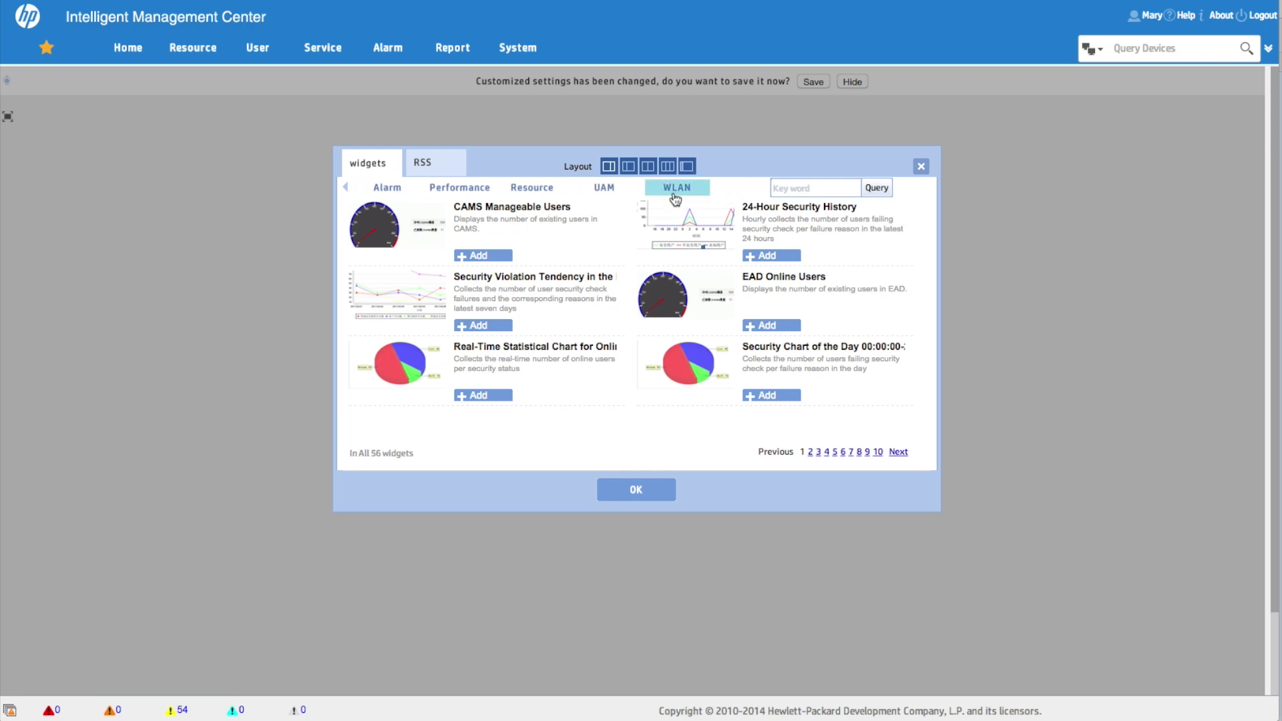
{"action": "left_click", "coordinate": [675, 195]}
{"action": "left_click", "coordinate": [482, 257]}
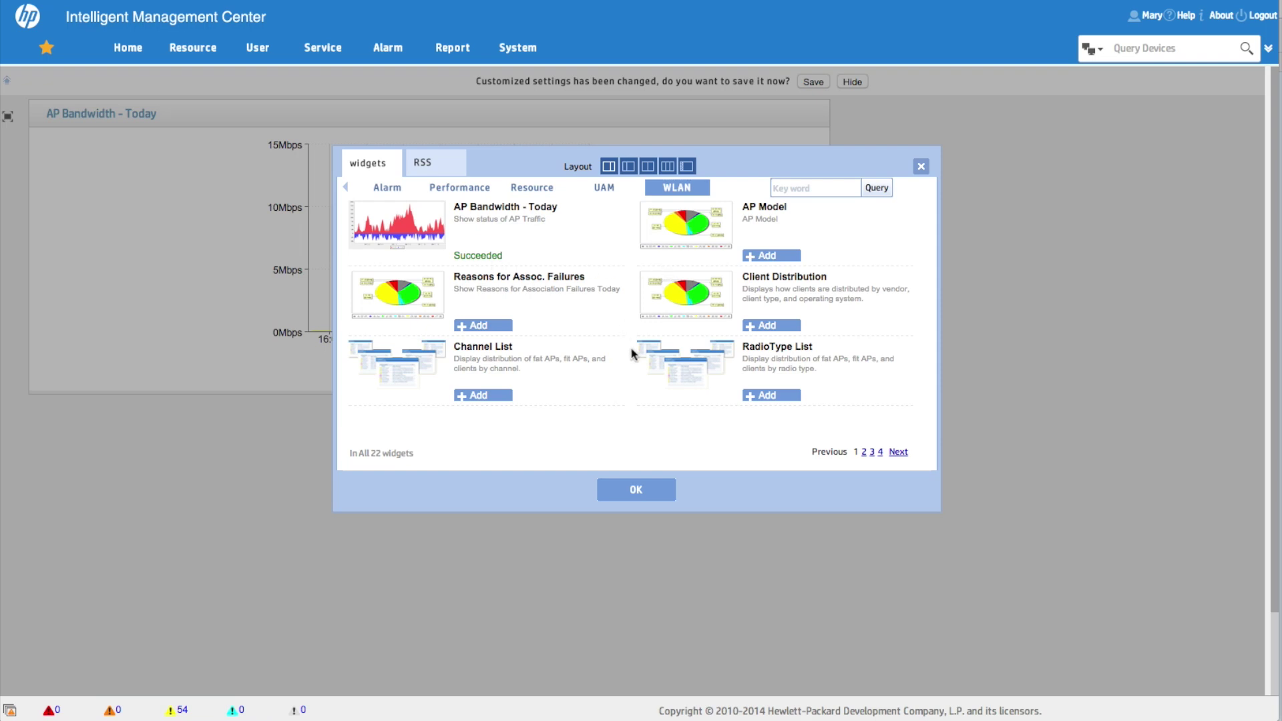
{"action": "left_click", "coordinate": [764, 327]}
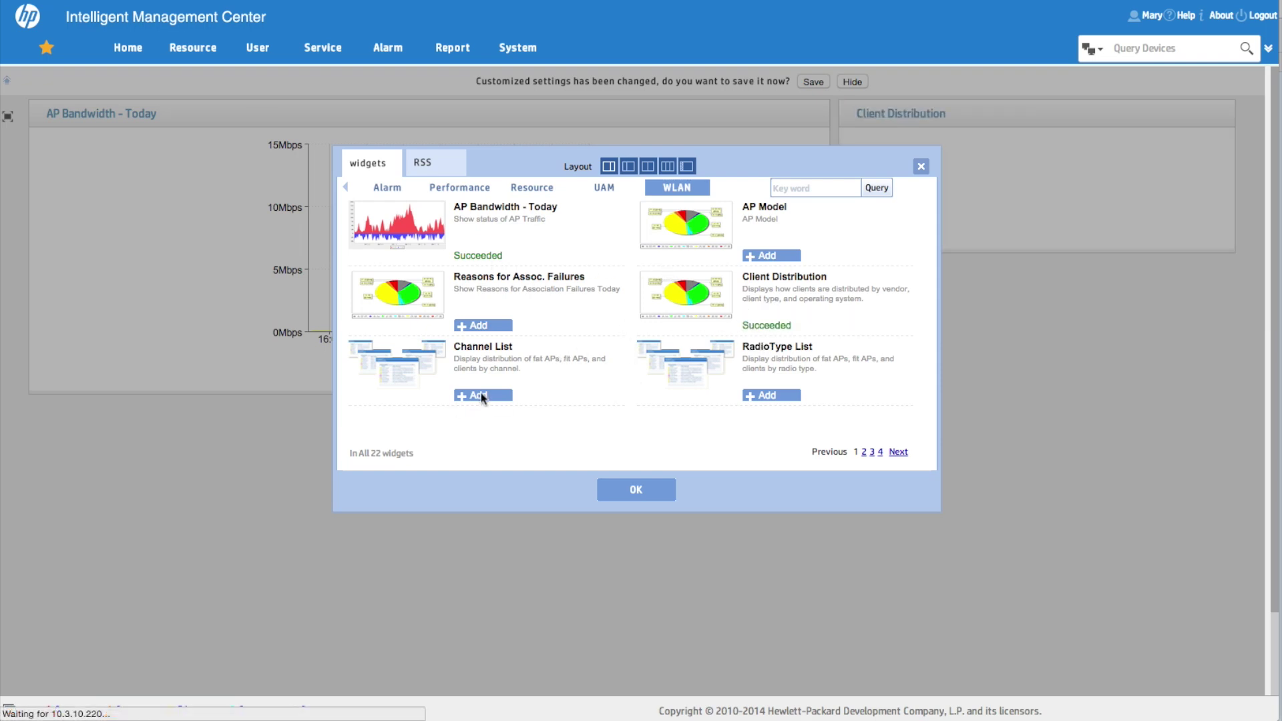
{"action": "left_click", "coordinate": [481, 396]}
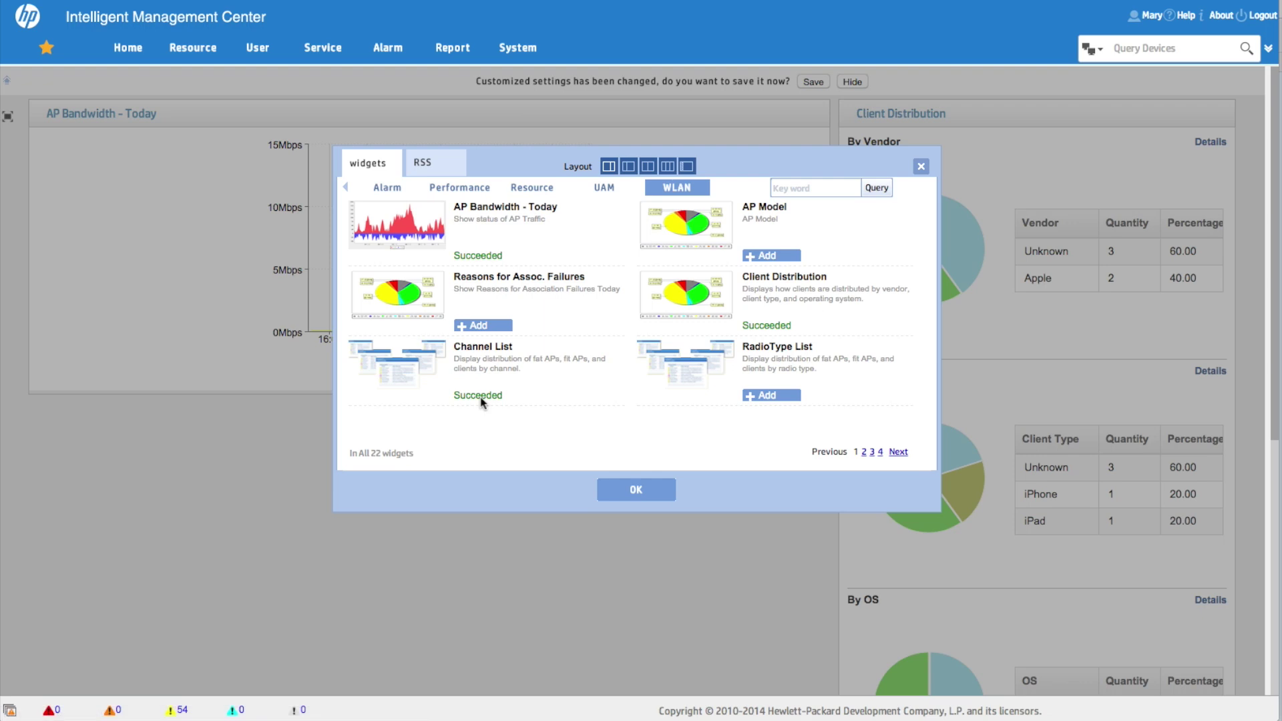
Step: Add WLAN widgets AC, Fit AP, SSID Rate Trend Graph, SSID client count trend, and Client Count - Today
{"action": "left_click", "coordinate": [898, 453]}
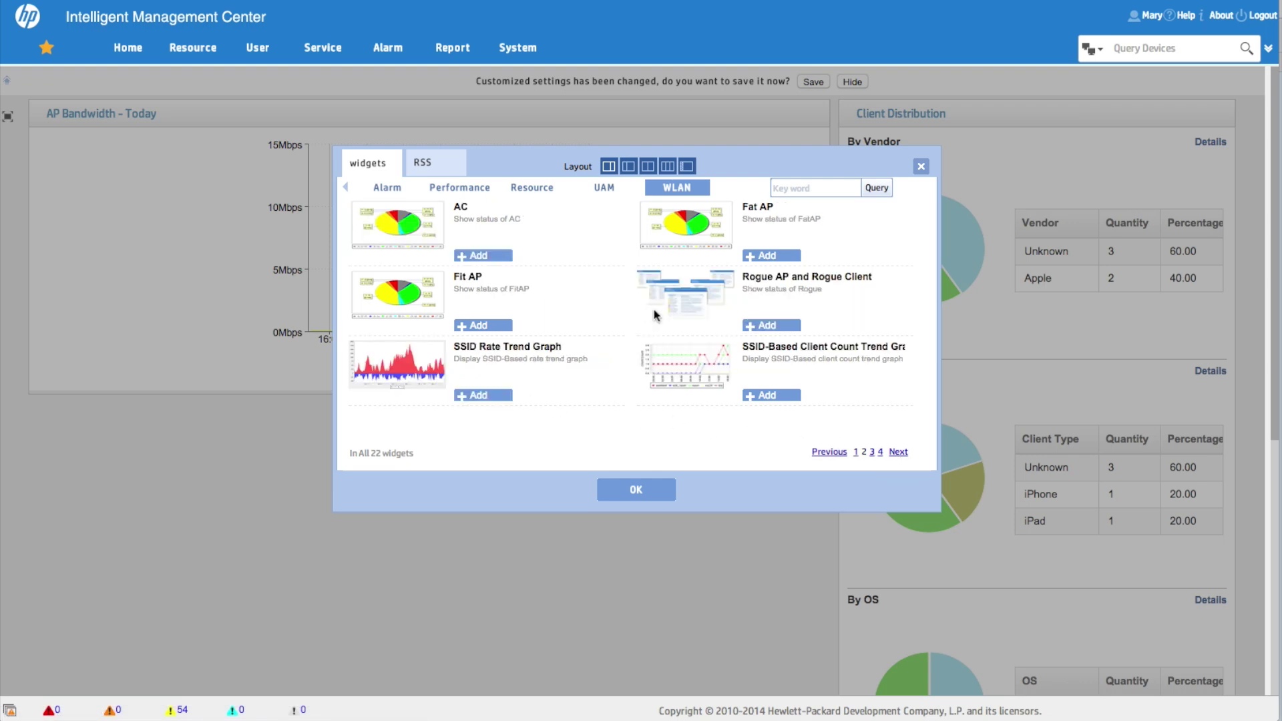
{"action": "left_click", "coordinate": [478, 256]}
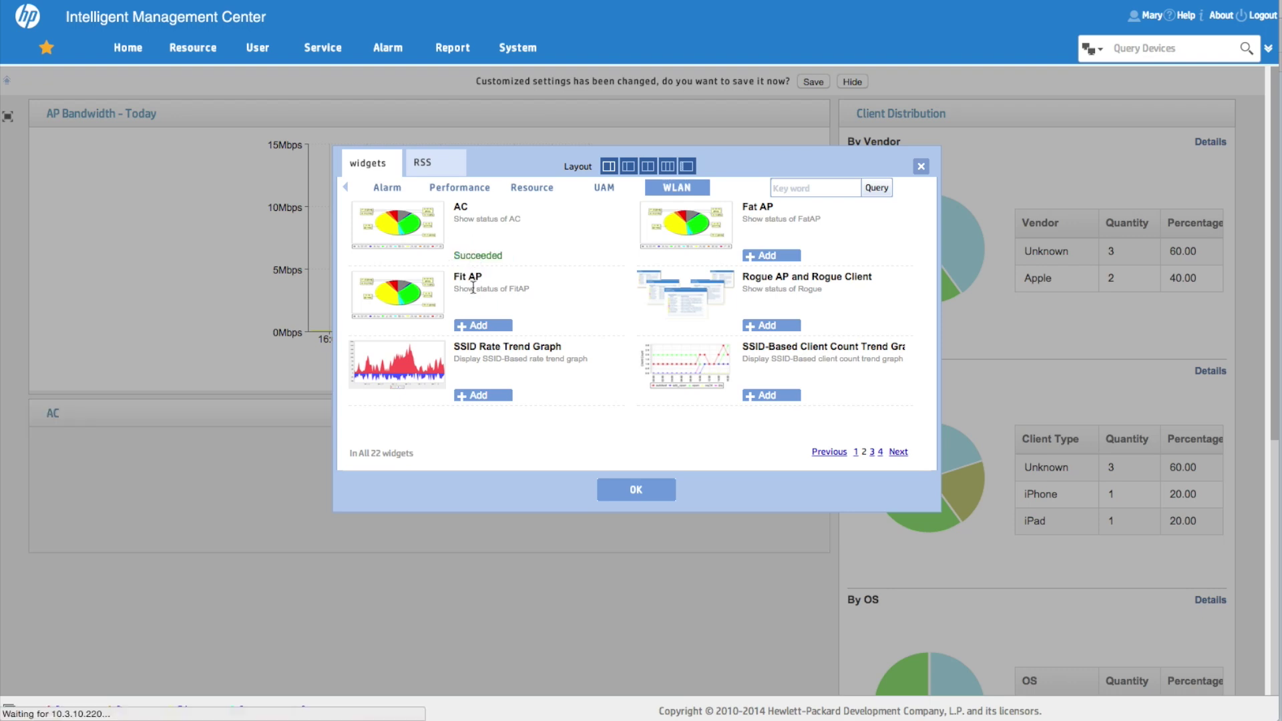
{"action": "left_click", "coordinate": [478, 326]}
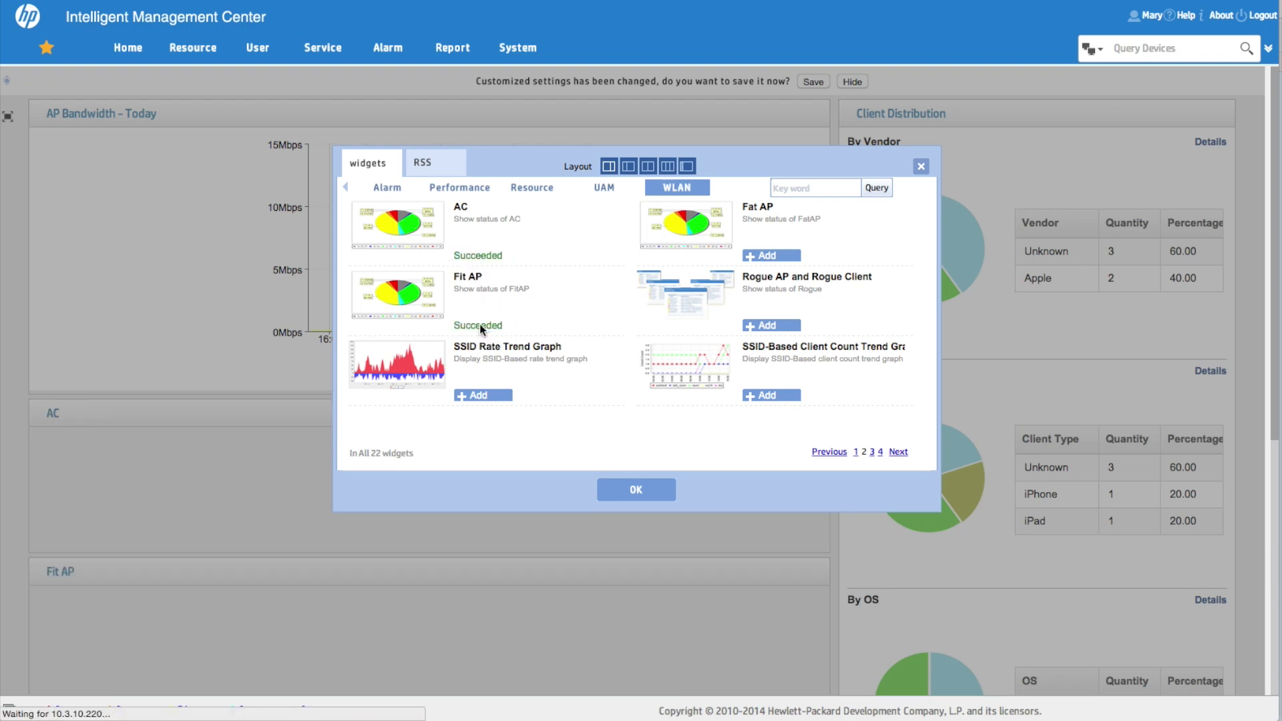
{"action": "left_click", "coordinate": [479, 396]}
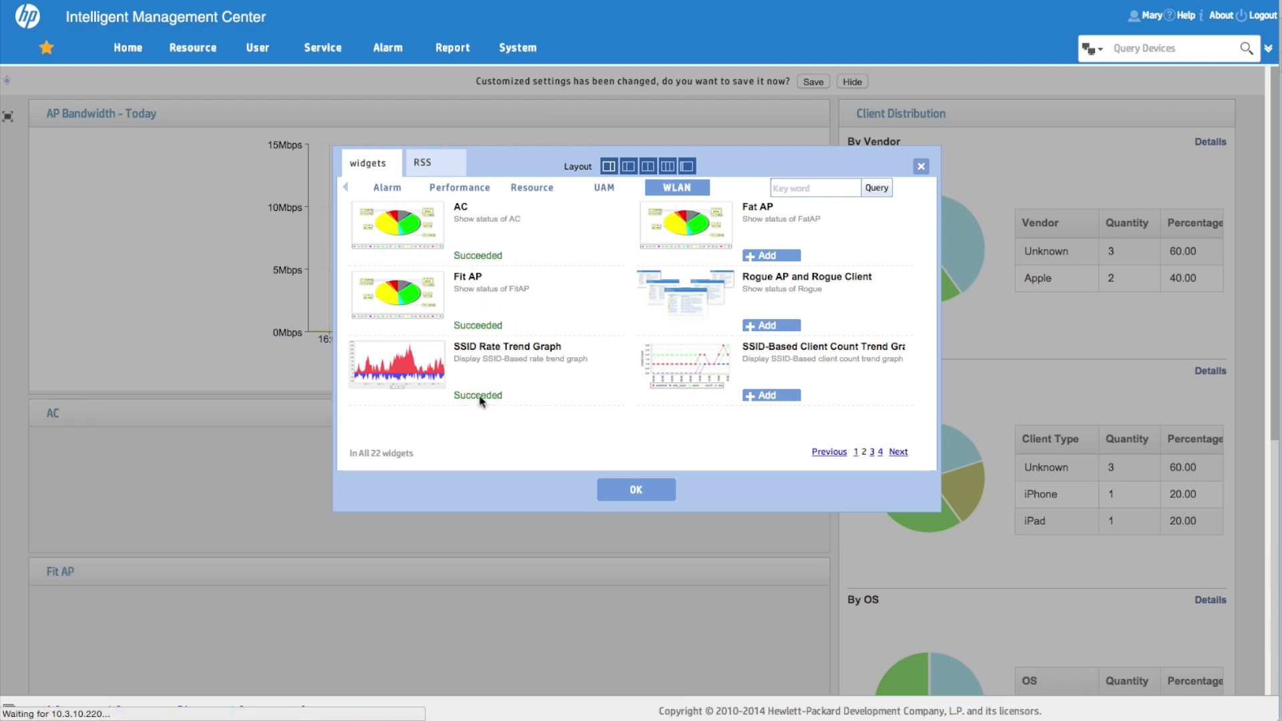
{"action": "left_click", "coordinate": [772, 396]}
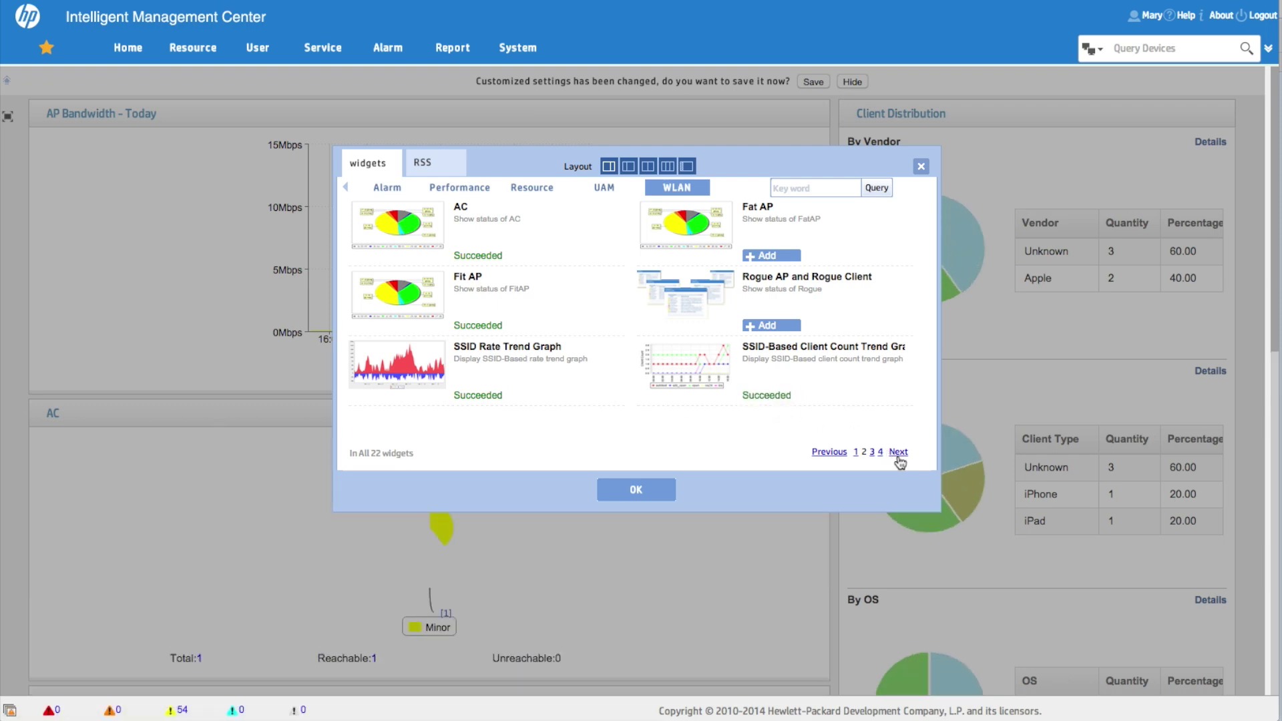
{"action": "left_click", "coordinate": [898, 453]}
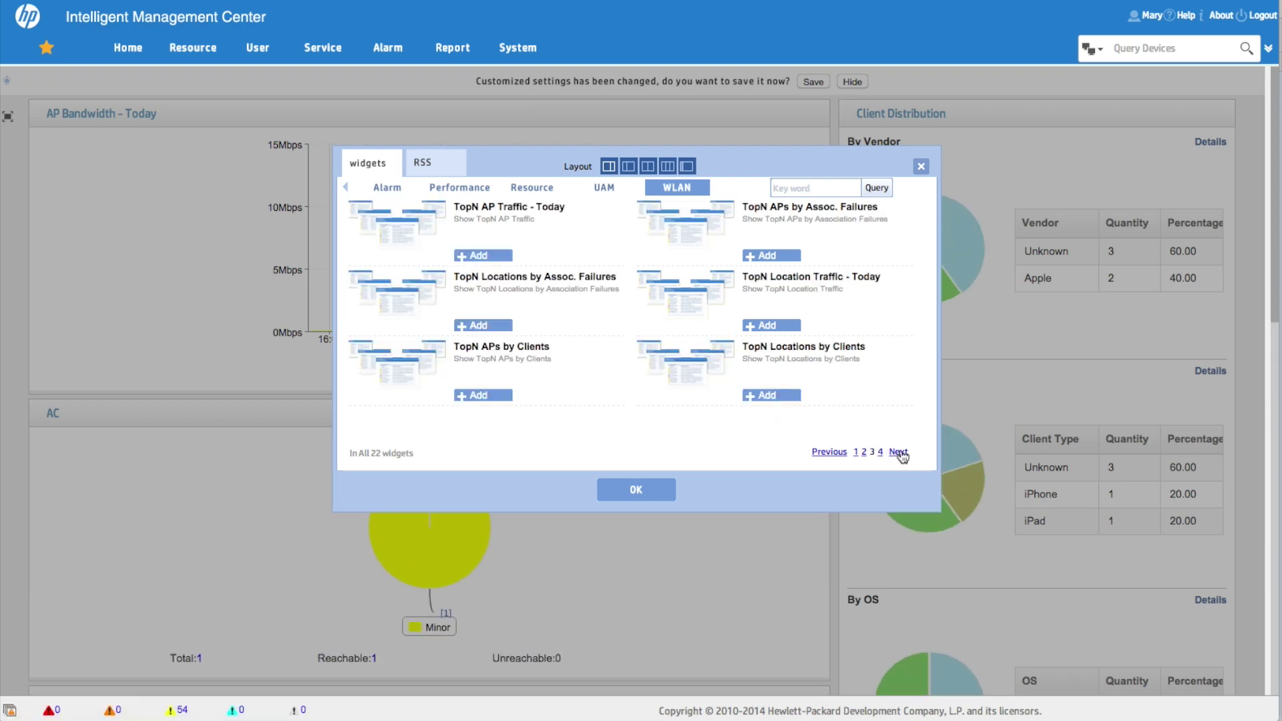
{"action": "left_click", "coordinate": [898, 453]}
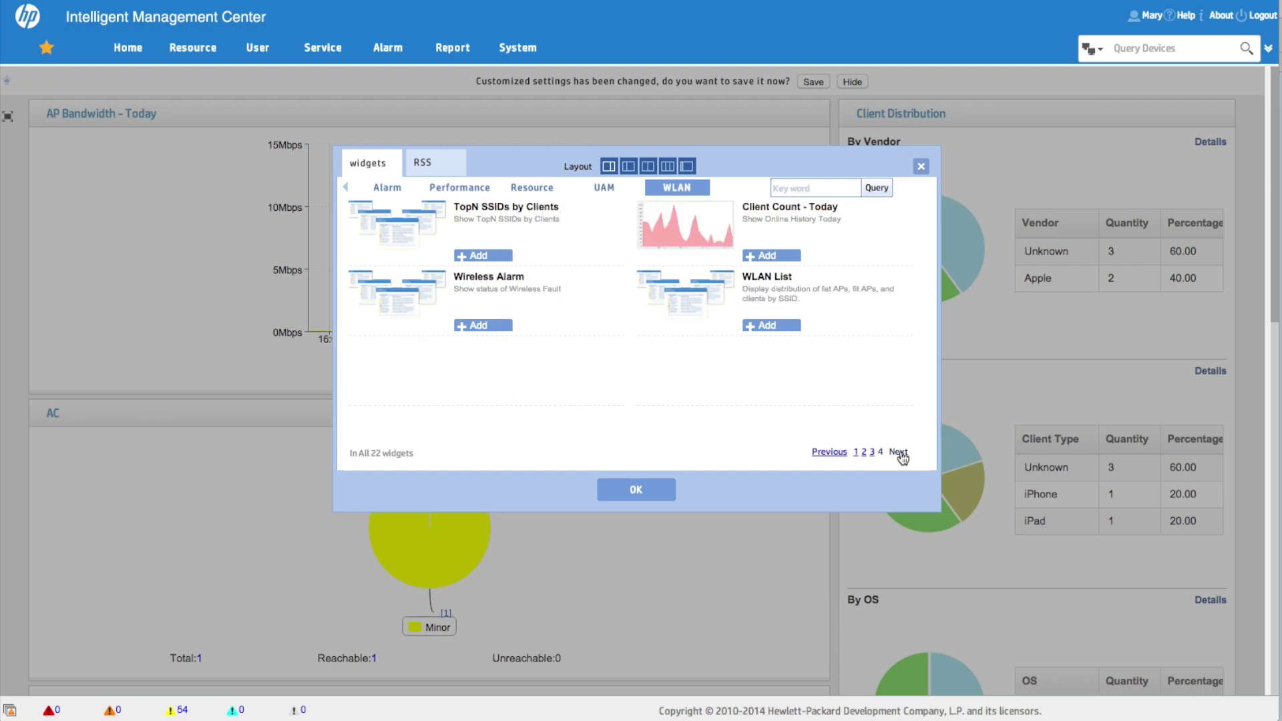
{"action": "left_click", "coordinate": [771, 257]}
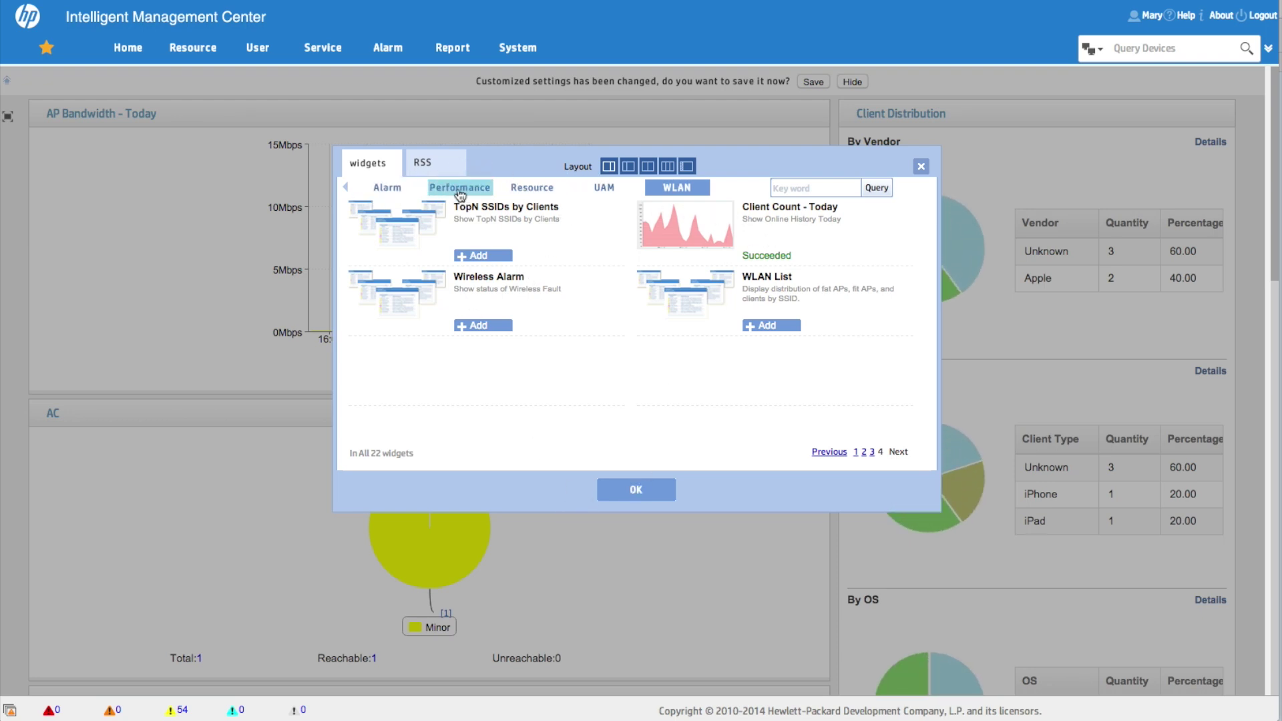
Step: Add the UAM widgets Online Users Client Usage and UAM License, then confirm
{"action": "left_click", "coordinate": [344, 193]}
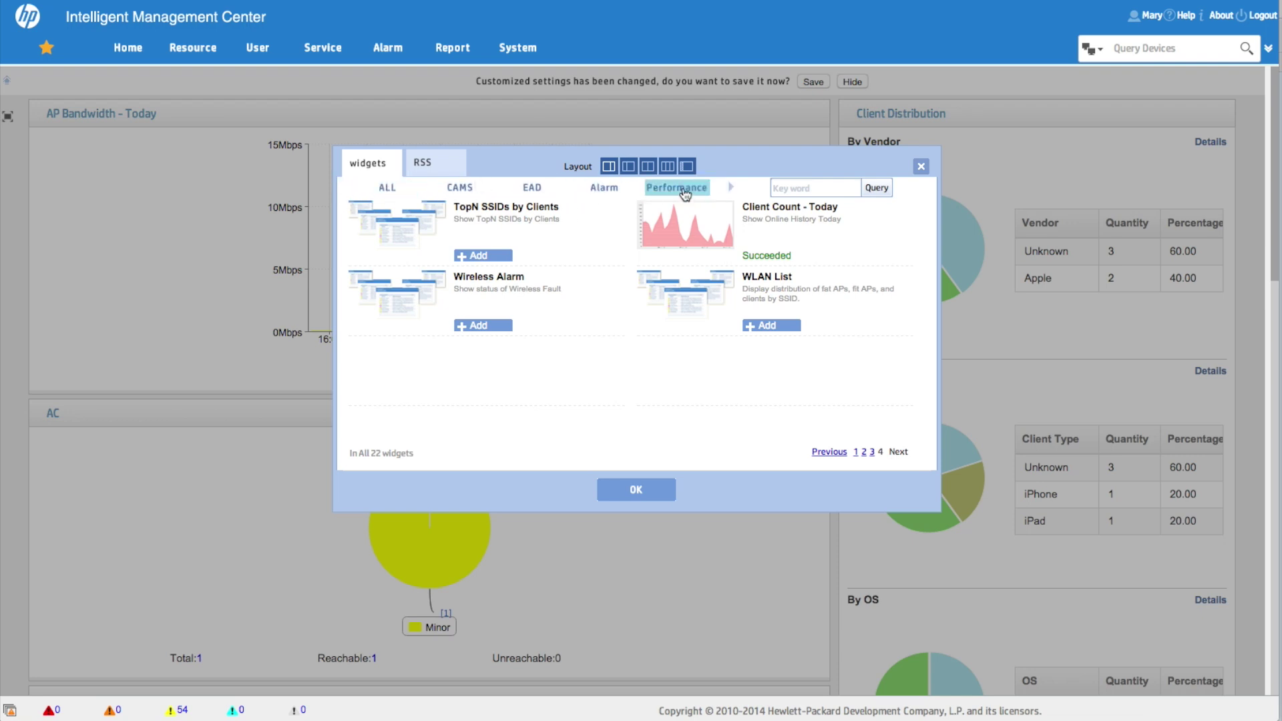
{"action": "left_click", "coordinate": [731, 188]}
{"action": "left_click", "coordinate": [732, 188]}
{"action": "left_click", "coordinate": [732, 187]}
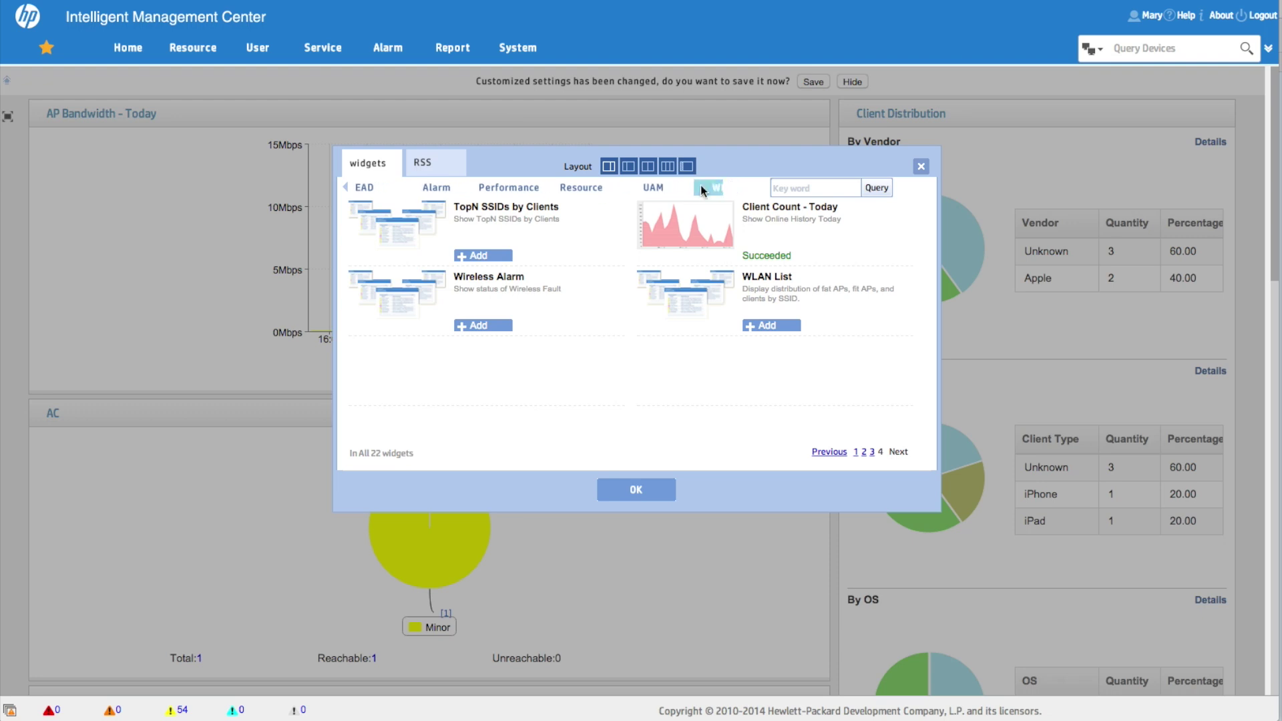
{"action": "left_click", "coordinate": [604, 192]}
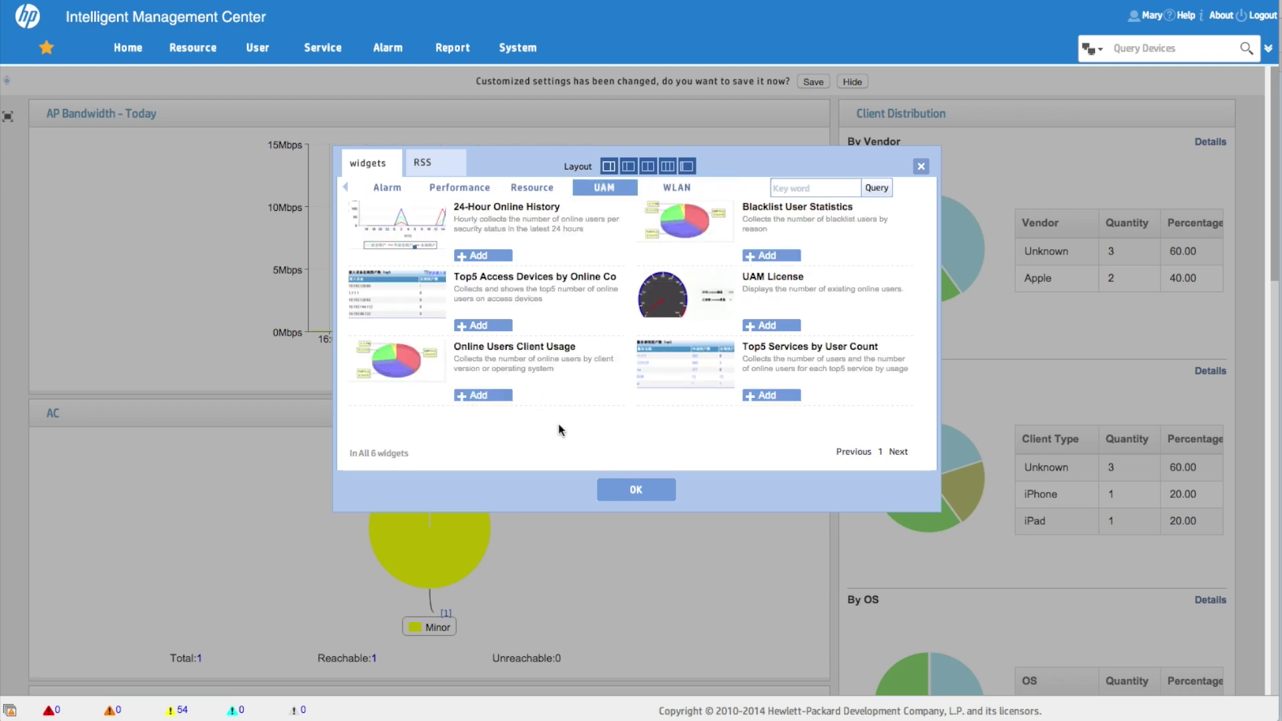
{"action": "left_click", "coordinate": [478, 396]}
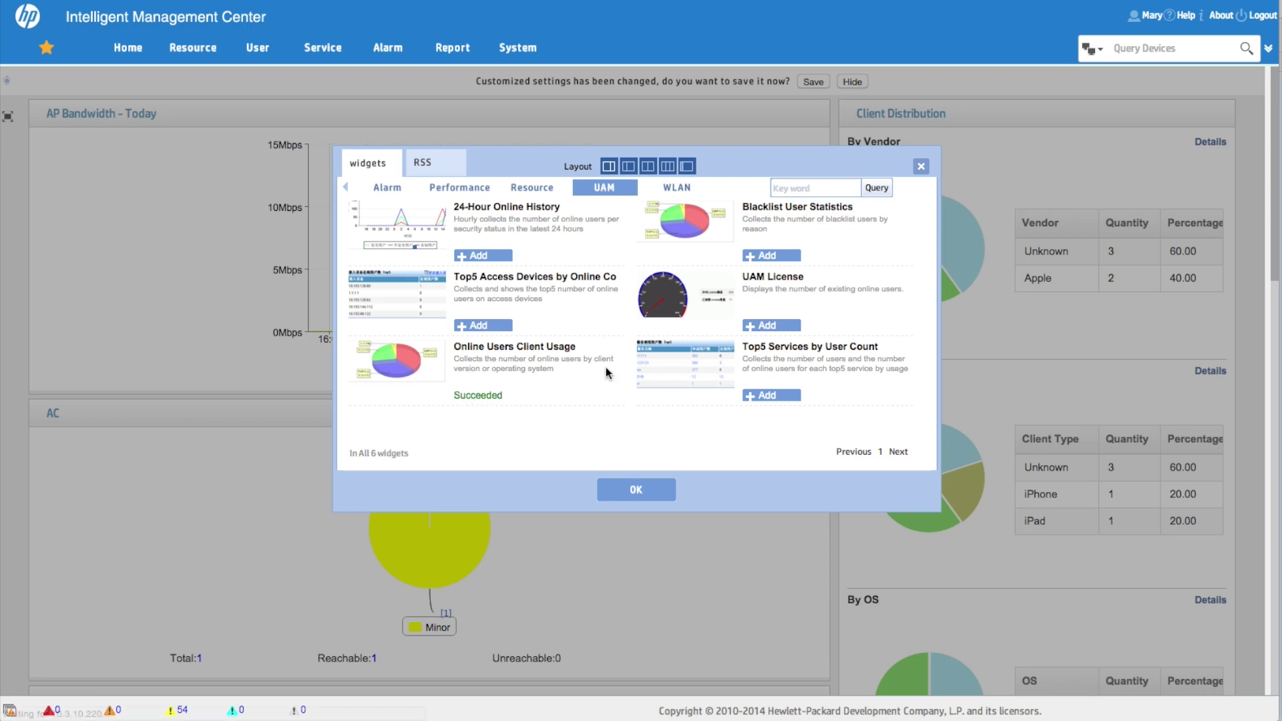
{"action": "left_click", "coordinate": [767, 326]}
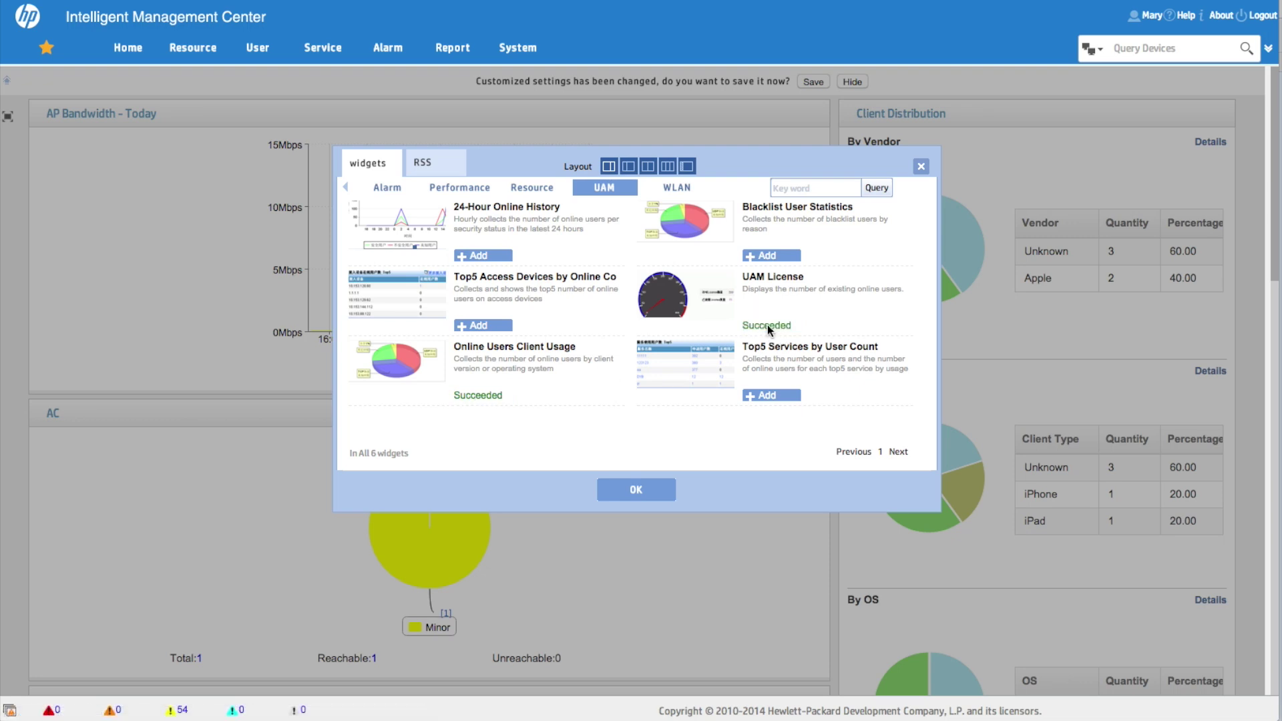
{"action": "left_click", "coordinate": [636, 492]}
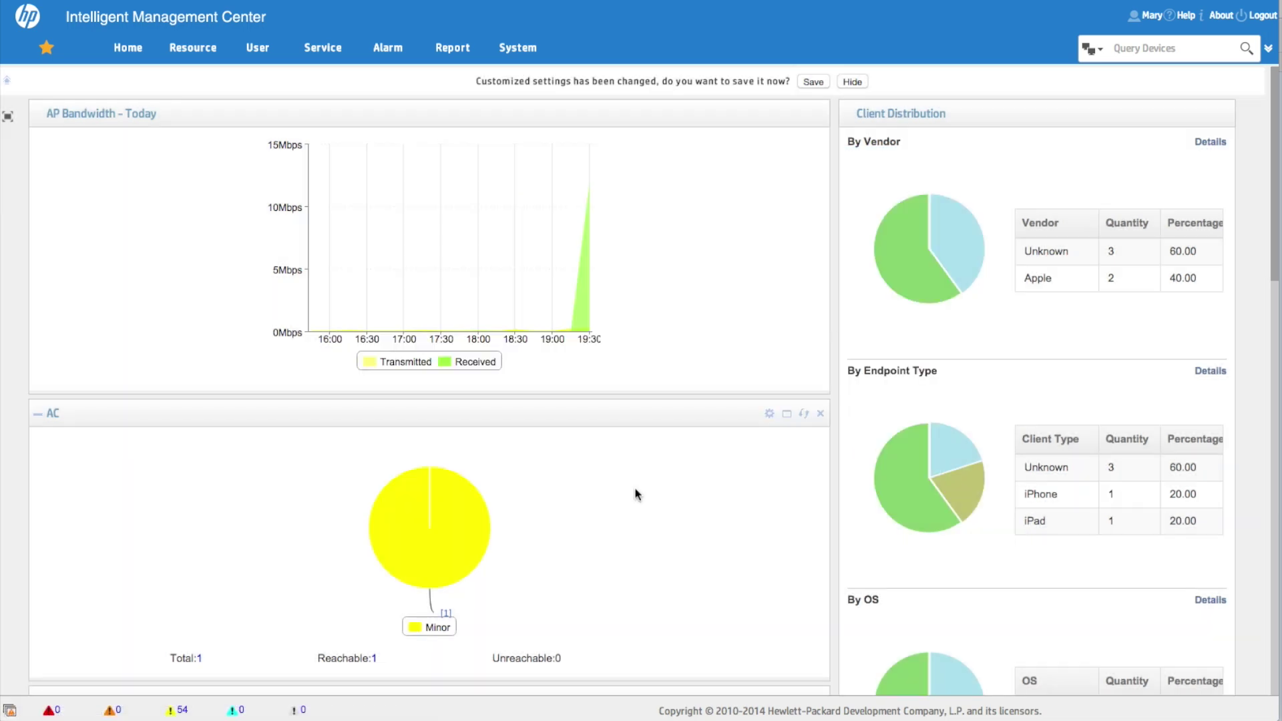
Step: Save the customized dashboard settings for the Wireless Work Space
{"action": "left_click", "coordinate": [812, 82]}
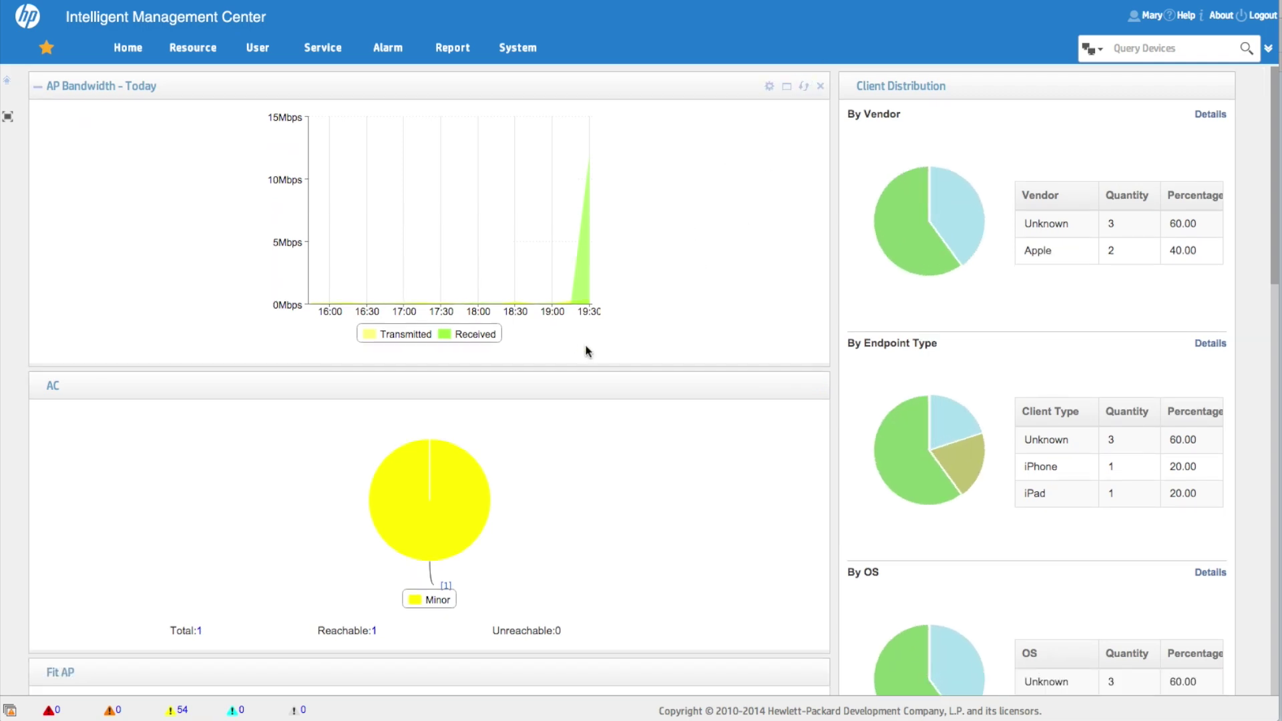
{"action": "scroll", "coordinate": [640, 492], "scroll_direction": "down", "scroll_amount": 3}
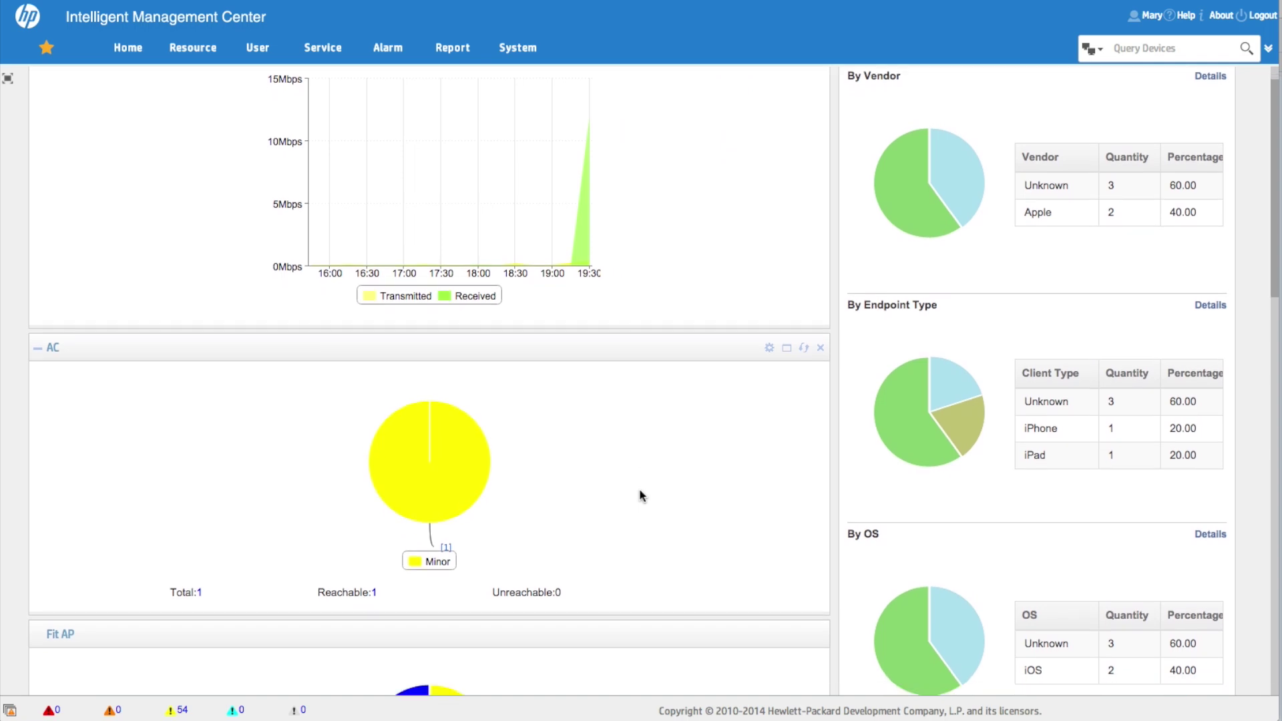
{"action": "scroll", "coordinate": [640, 490], "scroll_direction": "down", "scroll_amount": 5}
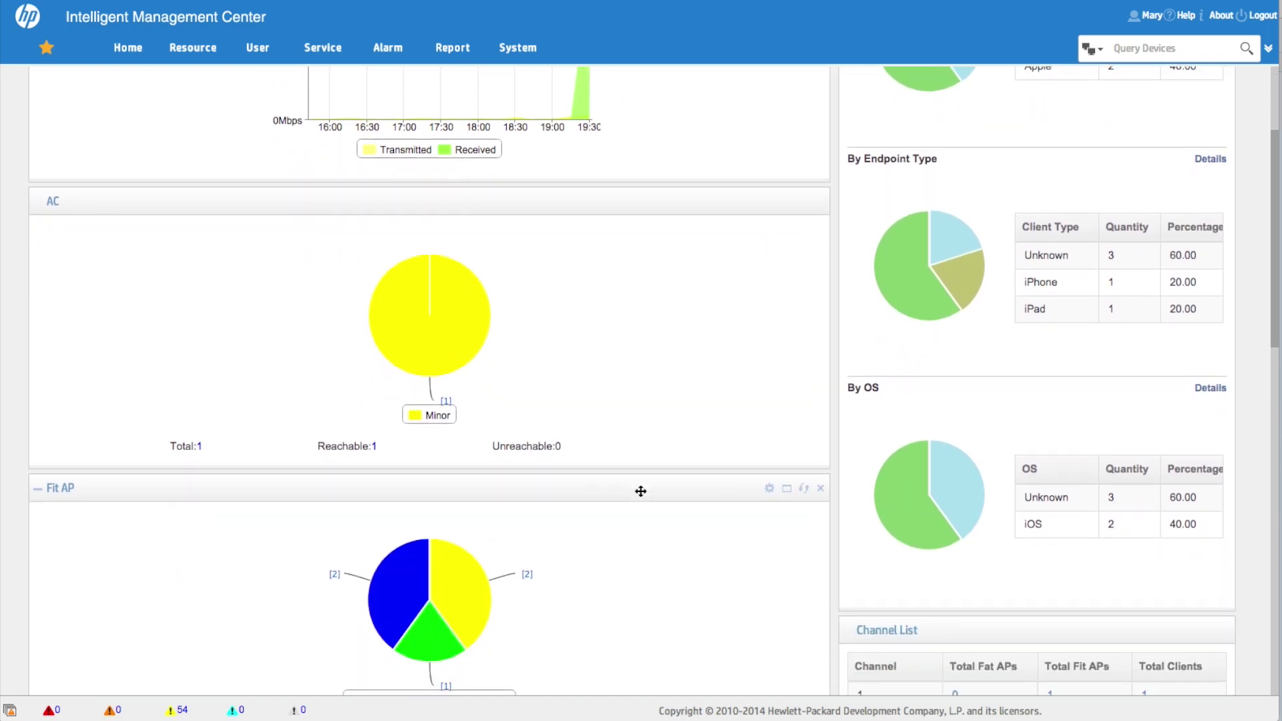
{"action": "scroll", "coordinate": [641, 492], "scroll_direction": "down", "scroll_amount": 4}
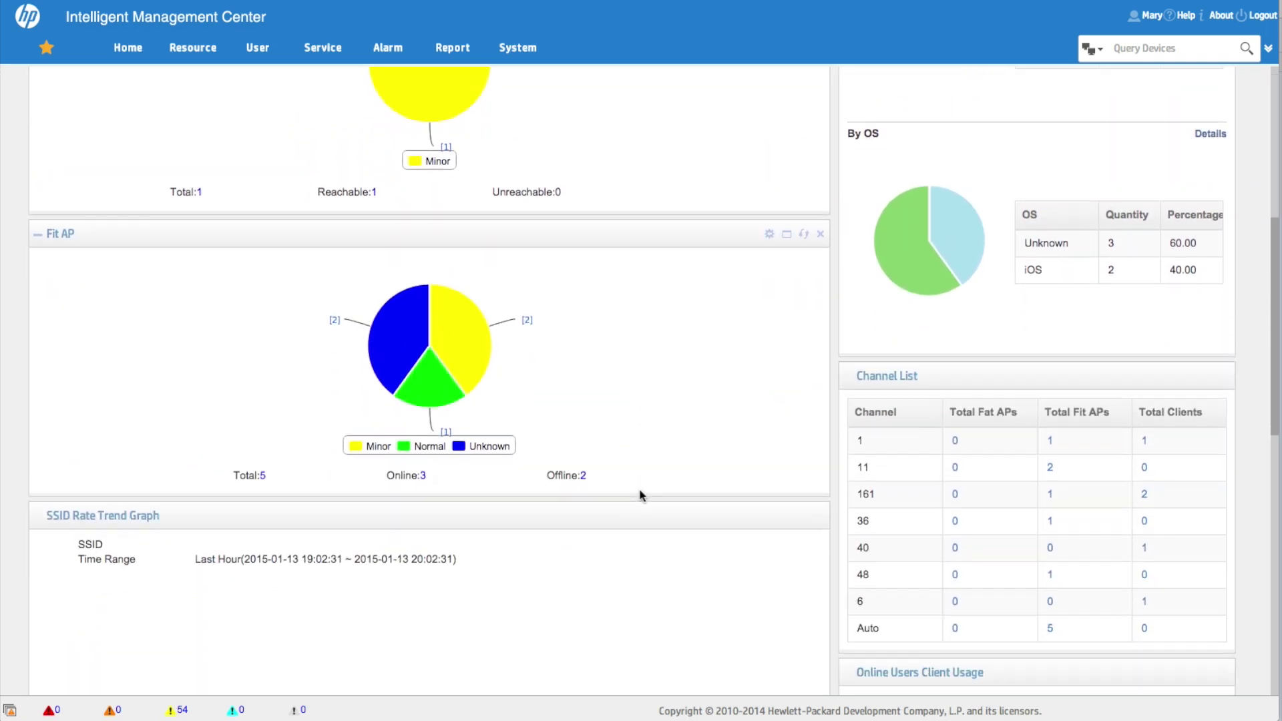
{"action": "scroll", "coordinate": [639, 491], "scroll_direction": "down", "scroll_amount": 8}
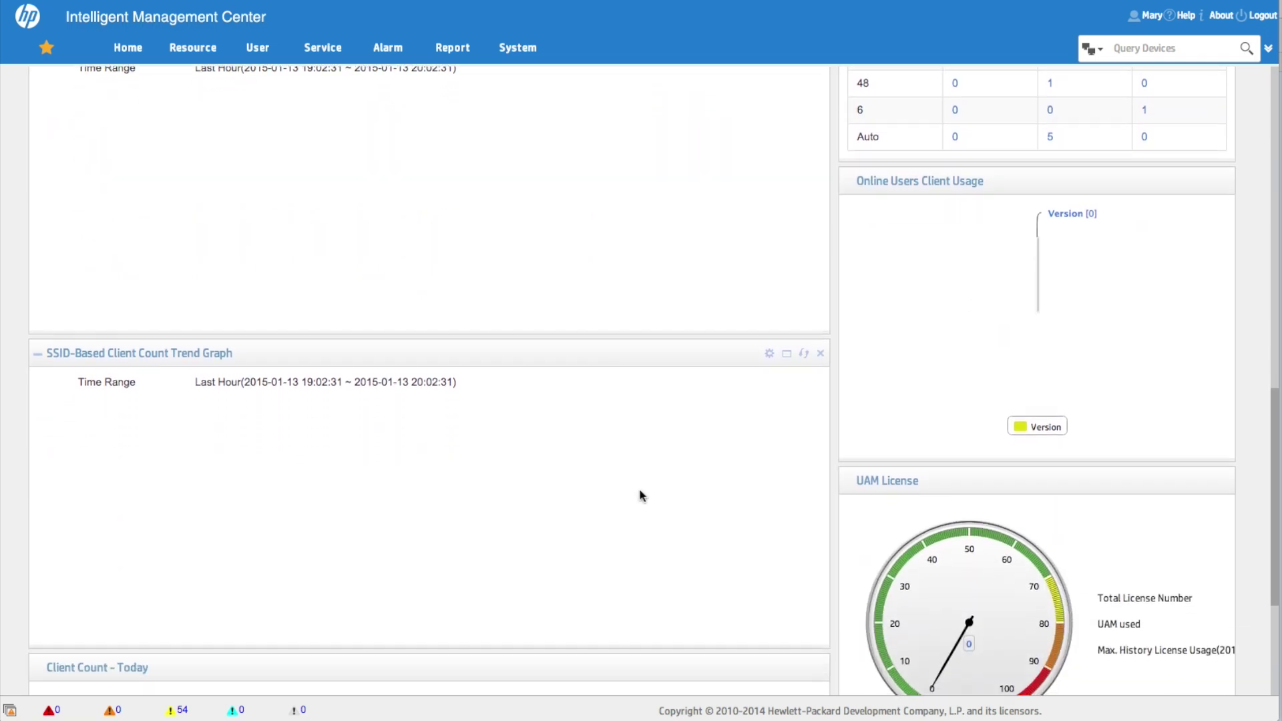
{"action": "scroll", "coordinate": [640, 495], "scroll_direction": "down", "scroll_amount": 4}
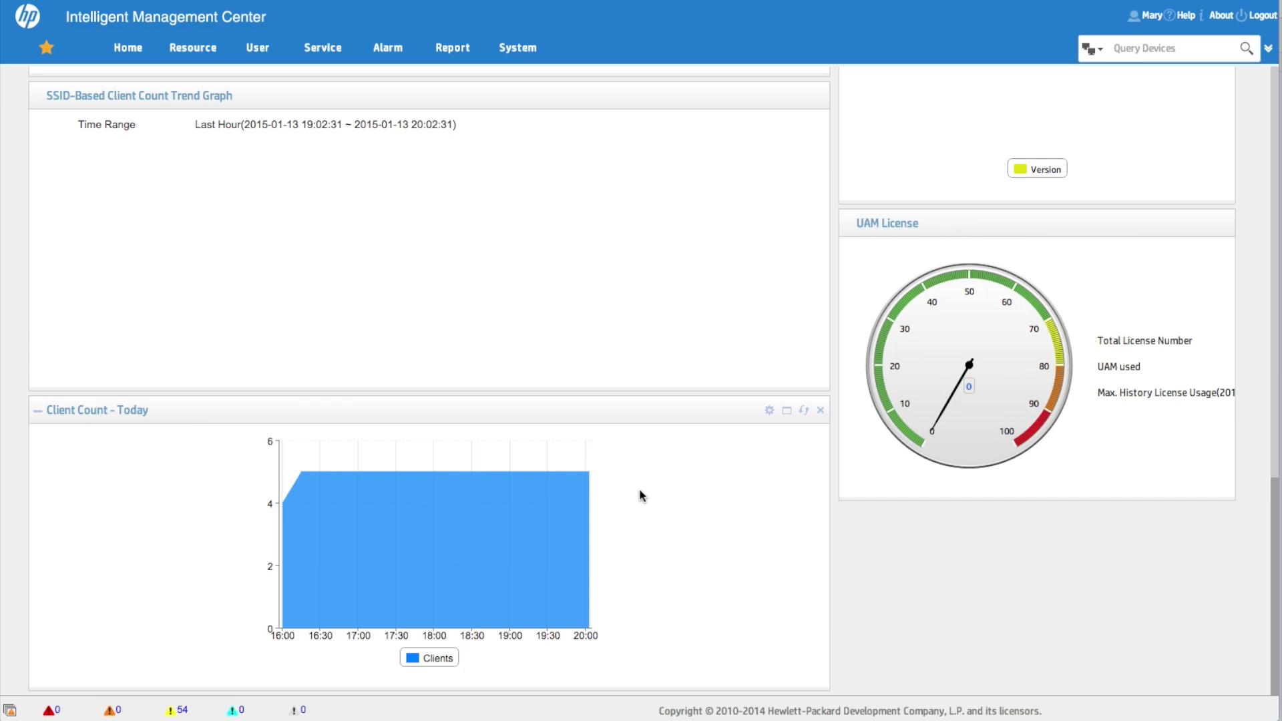
{"action": "scroll", "coordinate": [686, 357], "scroll_direction": "up", "scroll_amount": 15}
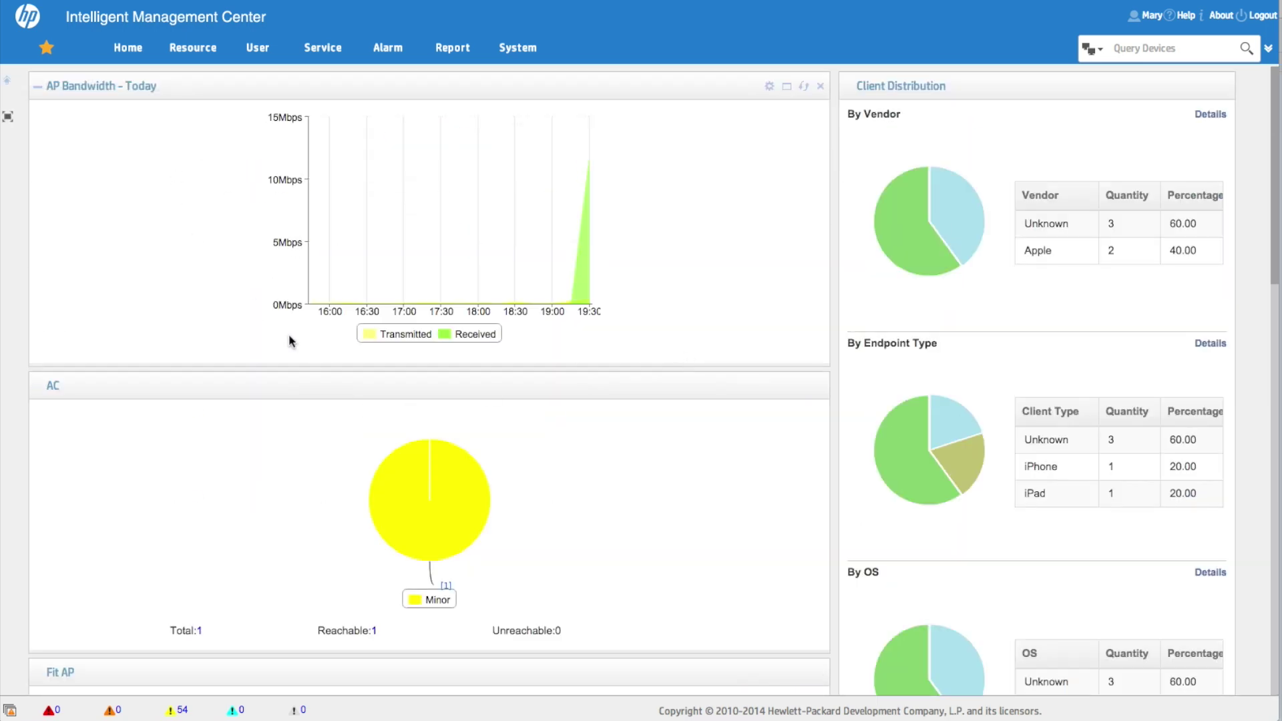
Step: Open the Wireless View custom topology from Resource > Network Topology in its own tab
{"action": "mouse_move", "coordinate": [186, 49]}
{"action": "left_click", "coordinate": [207, 75]}
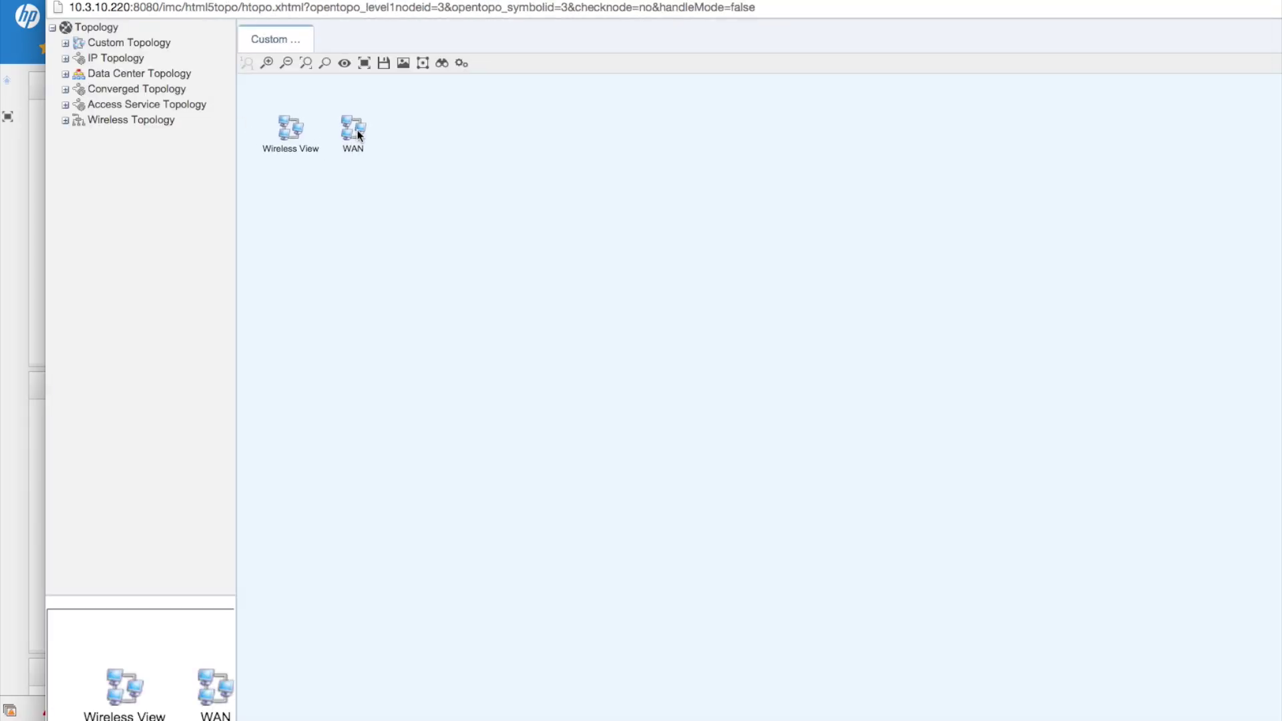
{"action": "left_click", "coordinate": [288, 132]}
{"action": "double_click", "coordinate": [288, 131]}
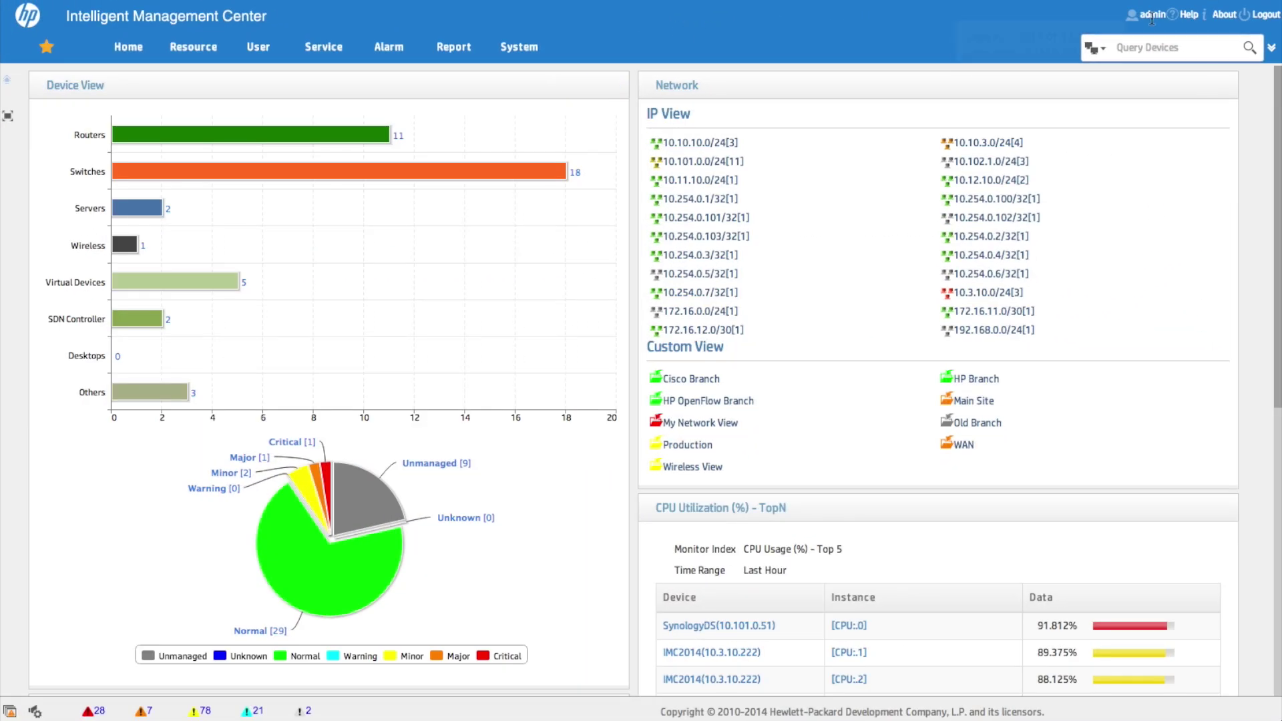
Step: Bring up the System > Operator Management submenu showing Operator Group
{"action": "mouse_move", "coordinate": [1152, 18]}
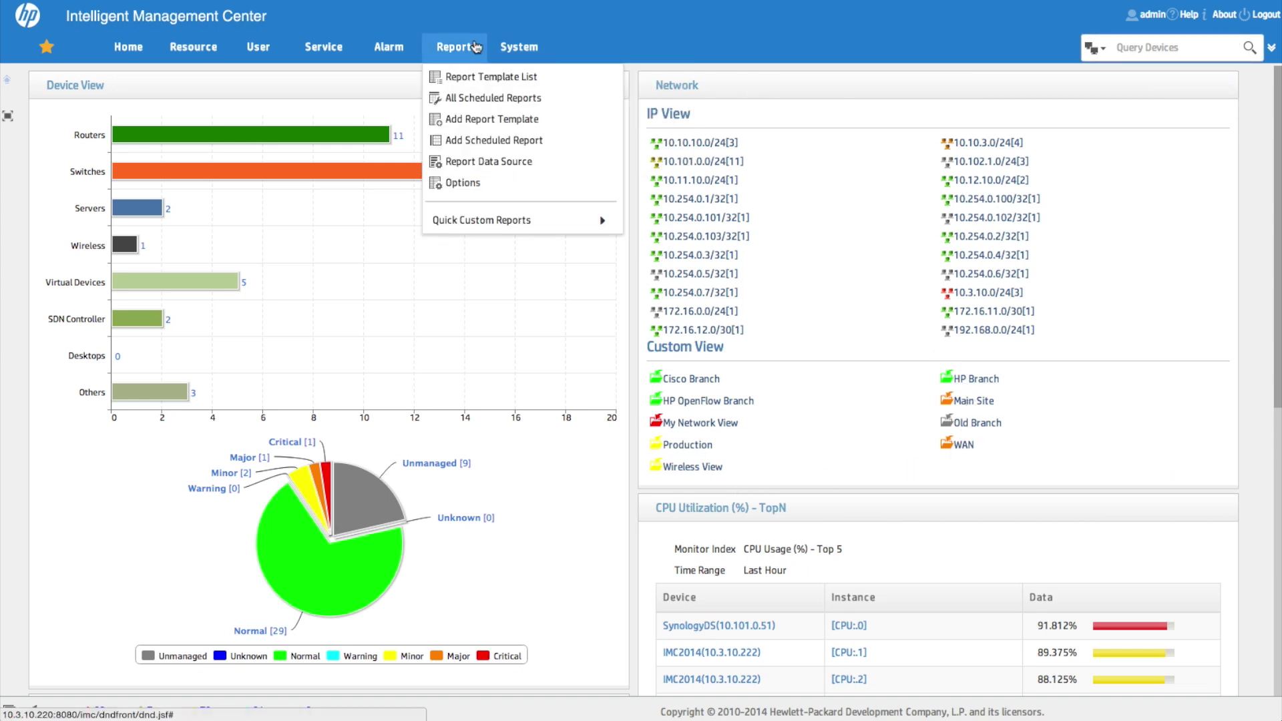
{"action": "mouse_move", "coordinate": [527, 48]}
{"action": "mouse_move", "coordinate": [538, 78]}
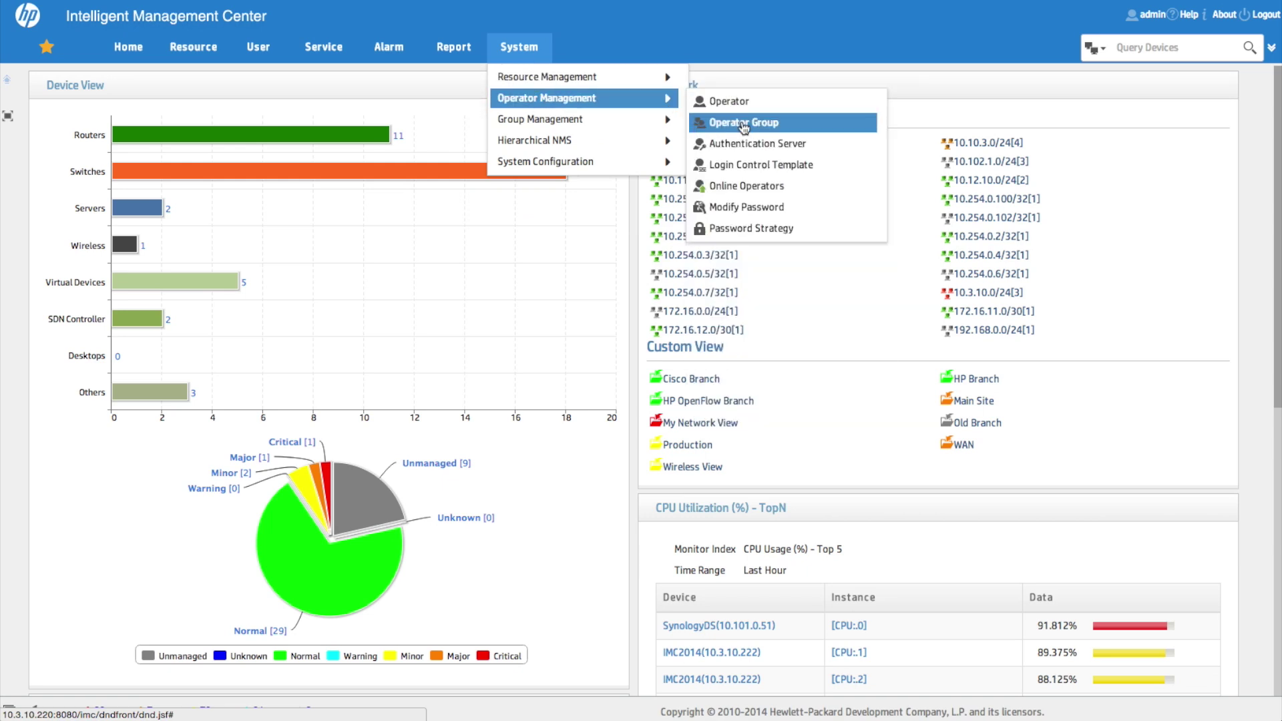
Step: Add an operator group named 'RTL Operator Group', described as 'Real Time Location Operator Group'
{"action": "left_click", "coordinate": [743, 125]}
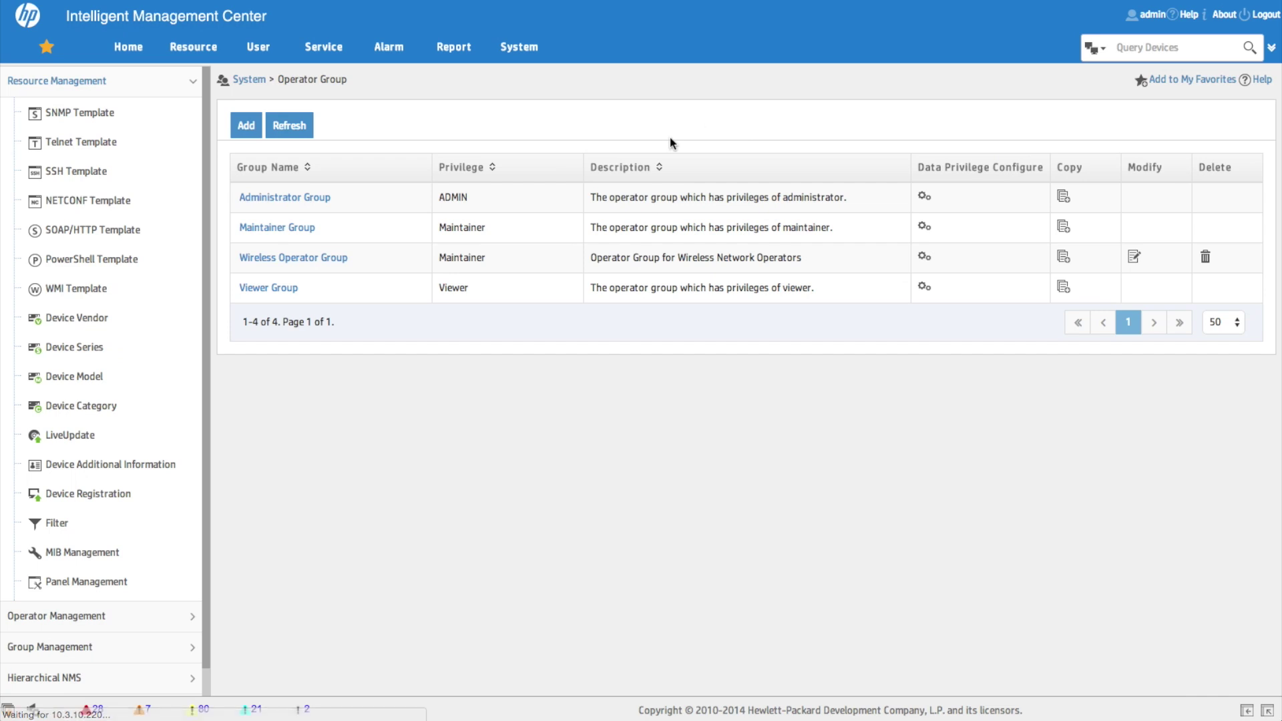
{"action": "left_click", "coordinate": [246, 127]}
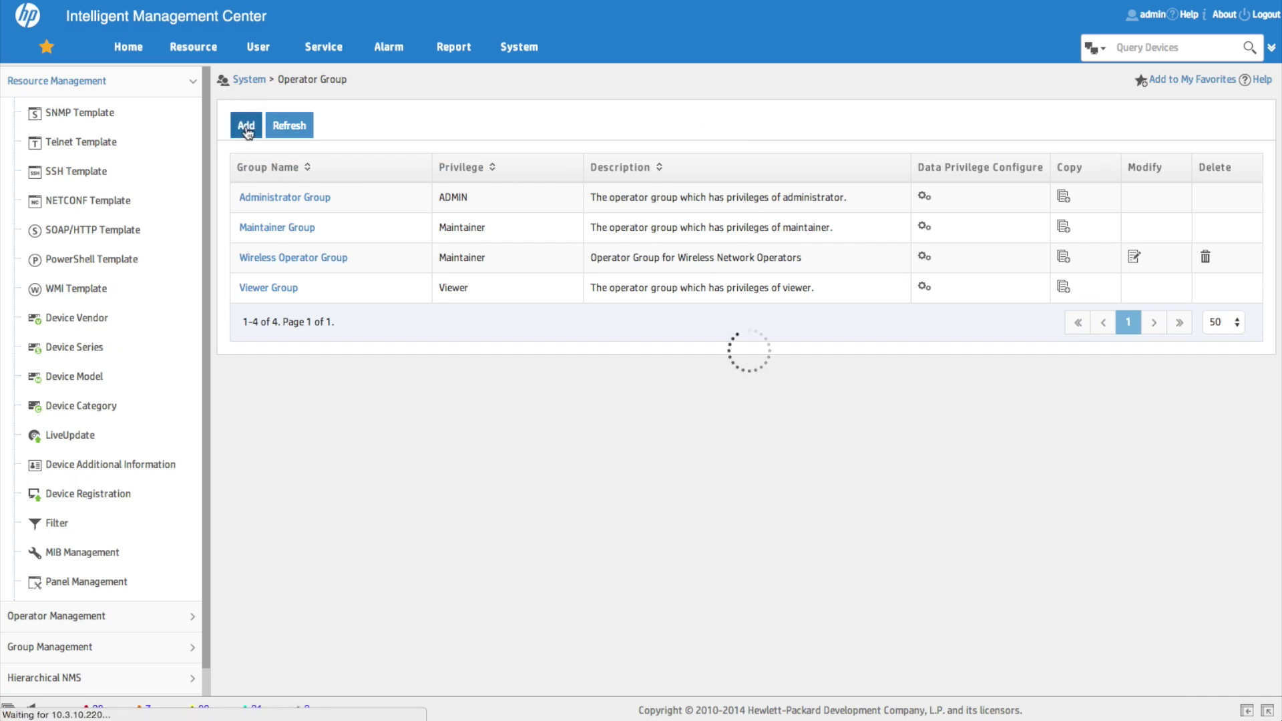
{"action": "left_click", "coordinate": [503, 171]}
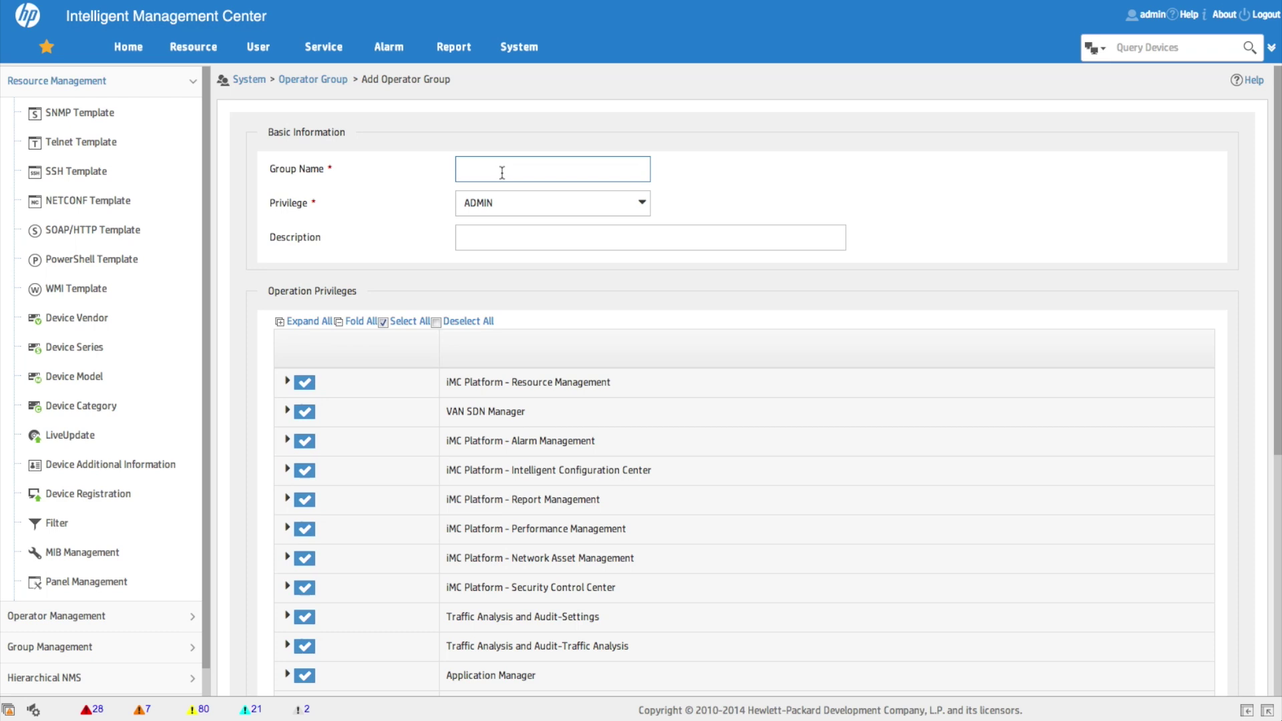
{"action": "type", "text": "RTL Operator Group"}
{"action": "key", "text": "Tab"}
{"action": "key", "text": "Tab"}
{"action": "type", "text": "Real Time"}
{"action": "key", "text": "BackSpace"}
{"action": "key", "text": "BackSpace"}
{"action": "type", "text": "ime Location Operator Group"}
{"action": "left_click", "coordinate": [507, 202]}
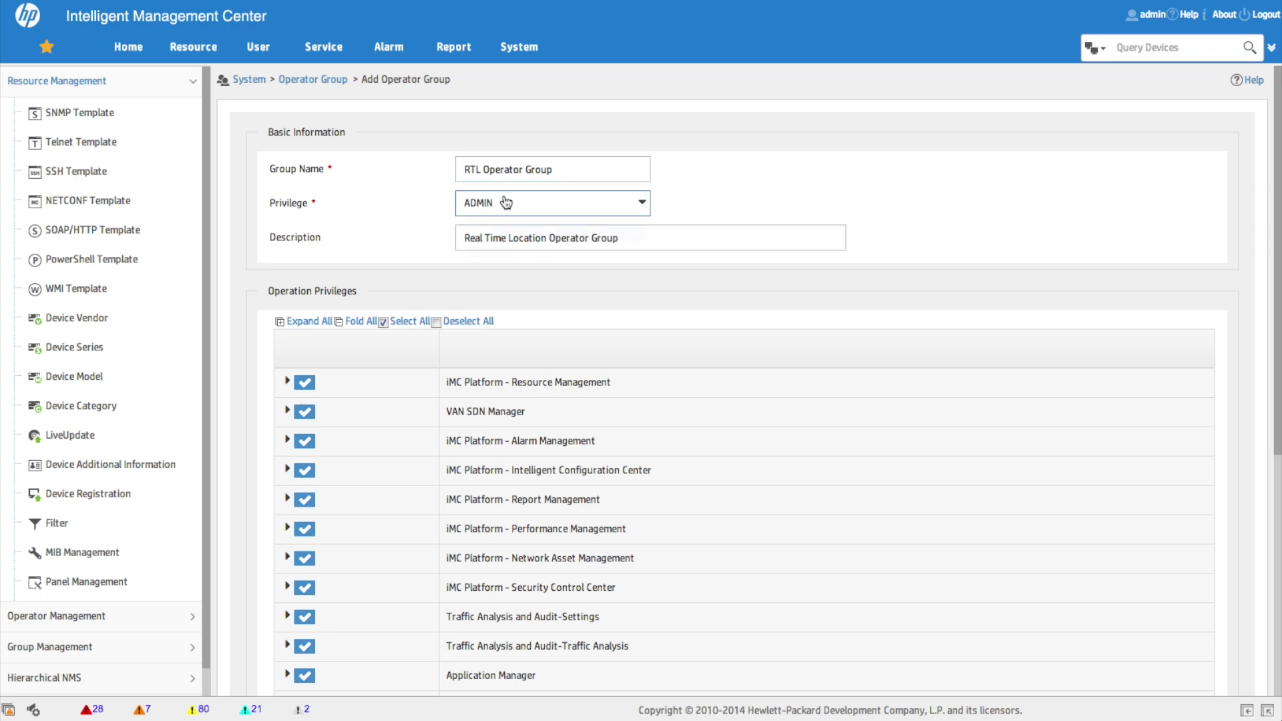
Step: Set the group's privilege to Viewer and deselect all operation privileges
{"action": "left_click", "coordinate": [479, 271]}
{"action": "left_click", "coordinate": [438, 327]}
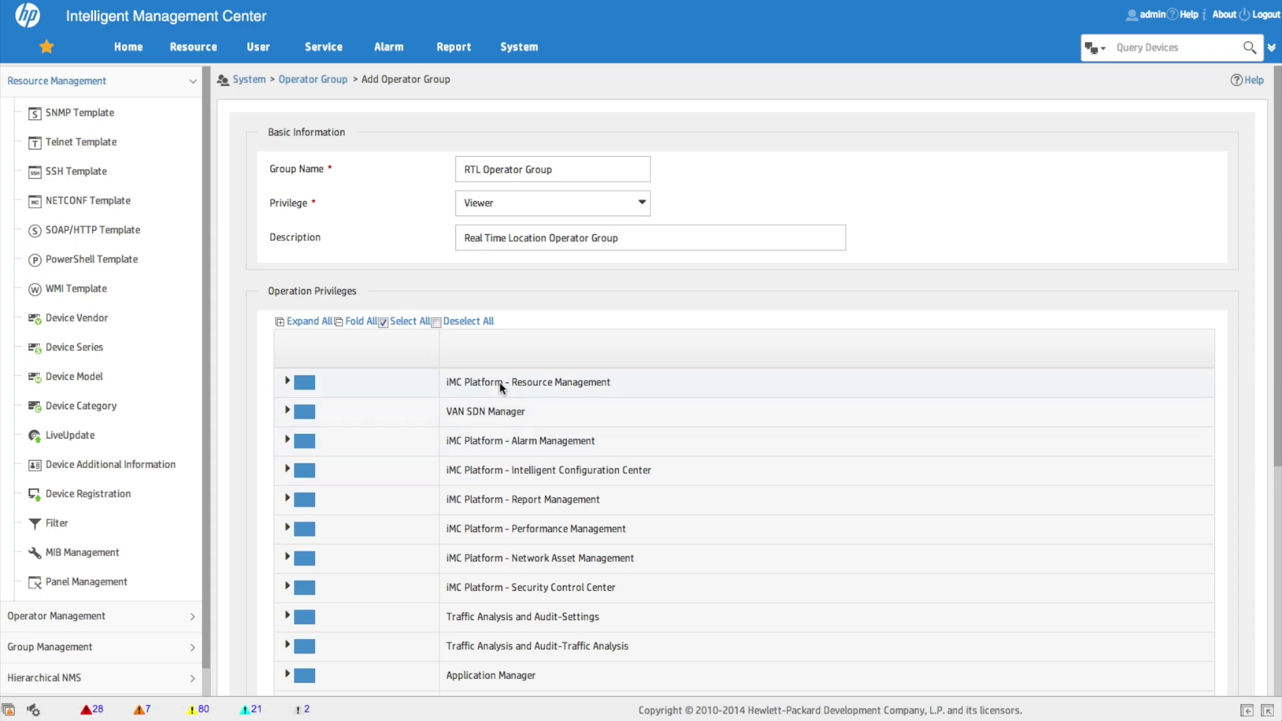
{"action": "scroll", "coordinate": [679, 610], "scroll_direction": "down", "scroll_amount": 1}
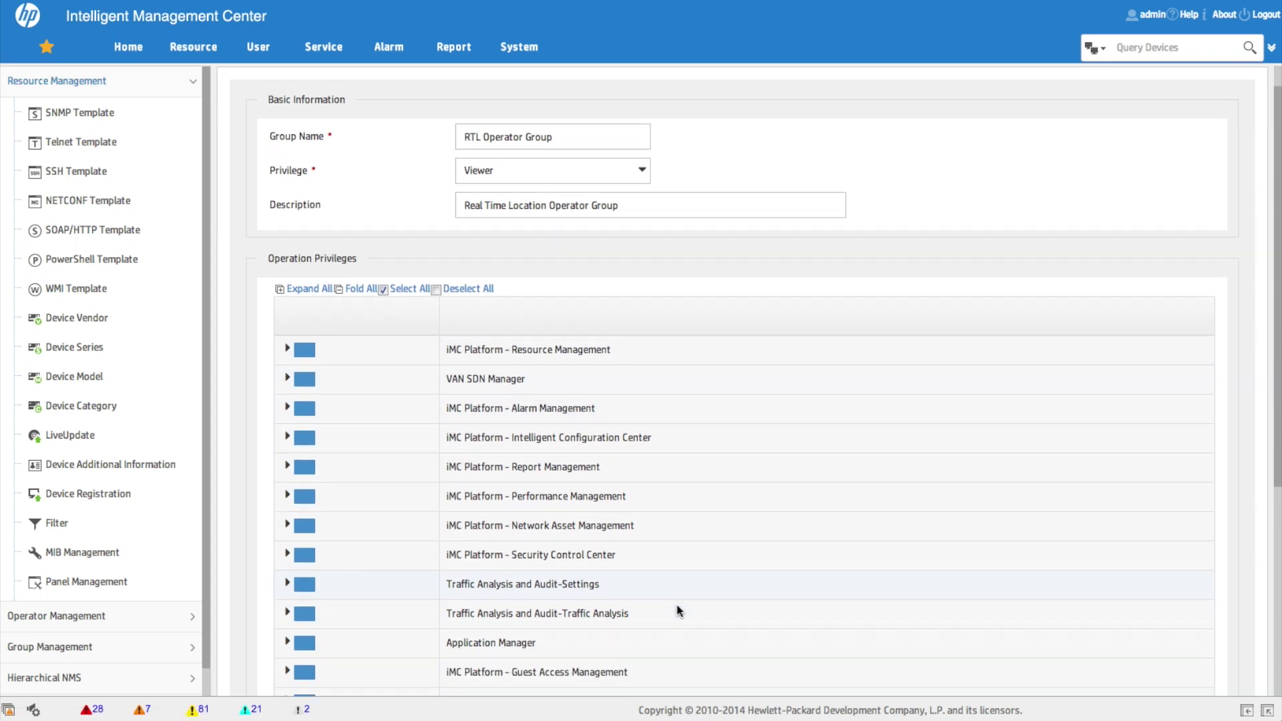
{"action": "scroll", "coordinate": [679, 610], "scroll_direction": "down", "scroll_amount": 4}
{"action": "scroll", "coordinate": [679, 610], "scroll_direction": "down", "scroll_amount": 3}
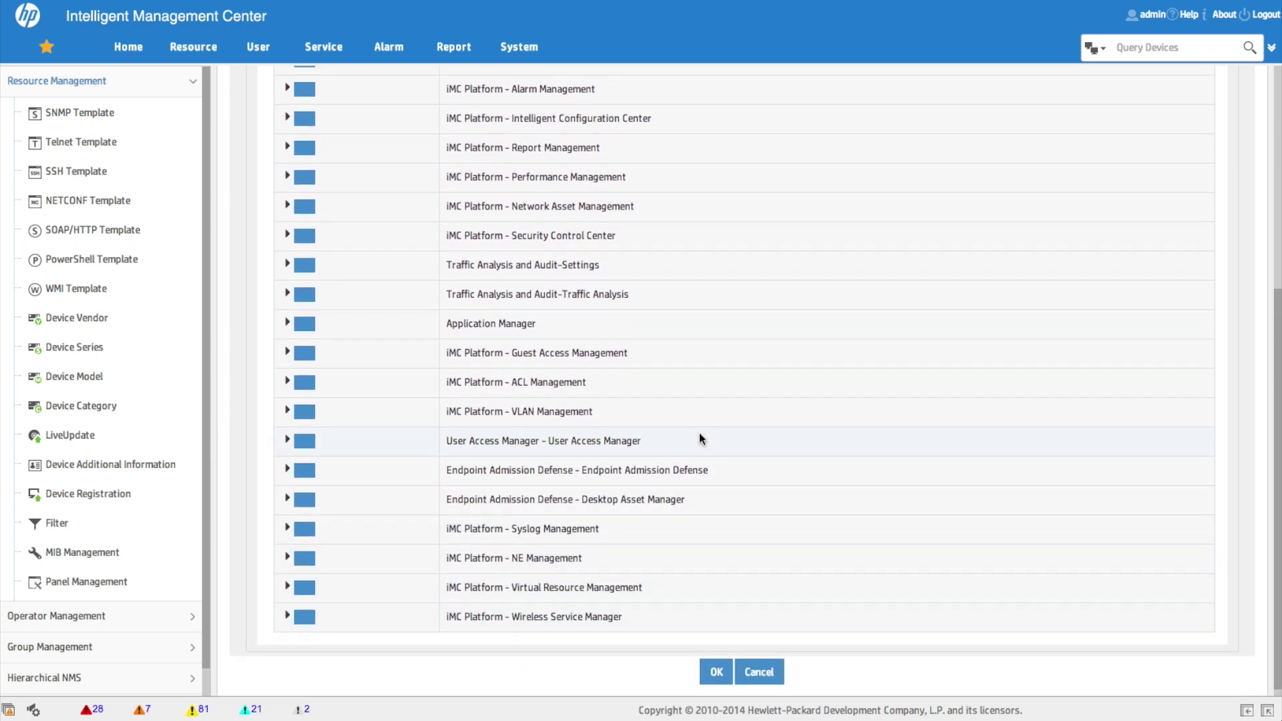
{"action": "scroll", "coordinate": [702, 439], "scroll_direction": "up", "scroll_amount": 1}
{"action": "scroll", "coordinate": [774, 159], "scroll_direction": "up", "scroll_amount": 1}
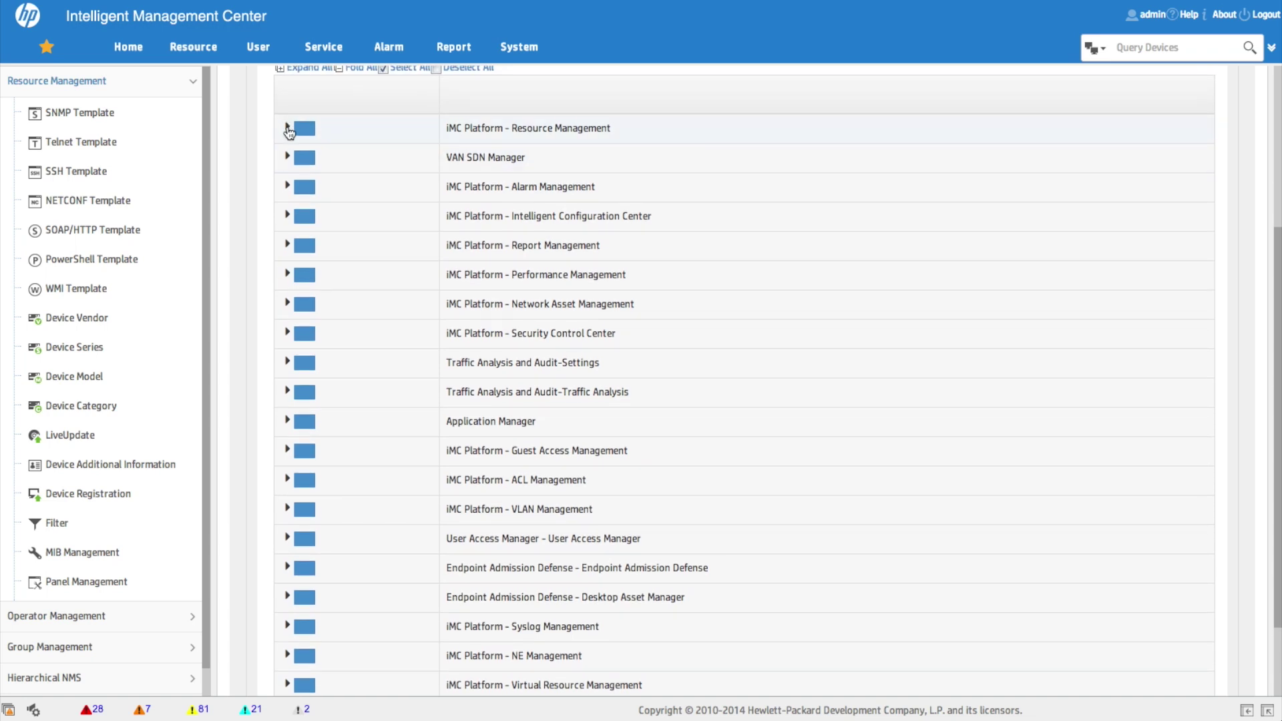
Step: Grant only Resource Management > Terminal Access Management > Real-Time Location and save the group
{"action": "left_click", "coordinate": [288, 129]}
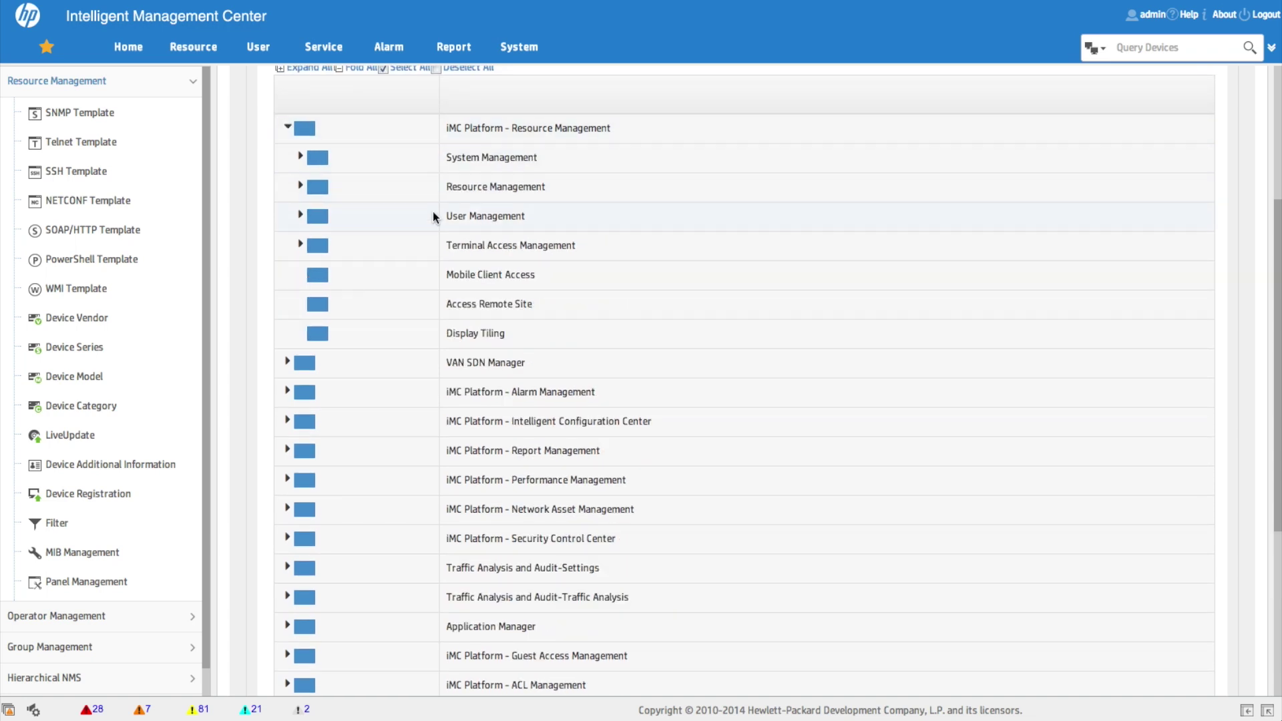
{"action": "left_click", "coordinate": [300, 246]}
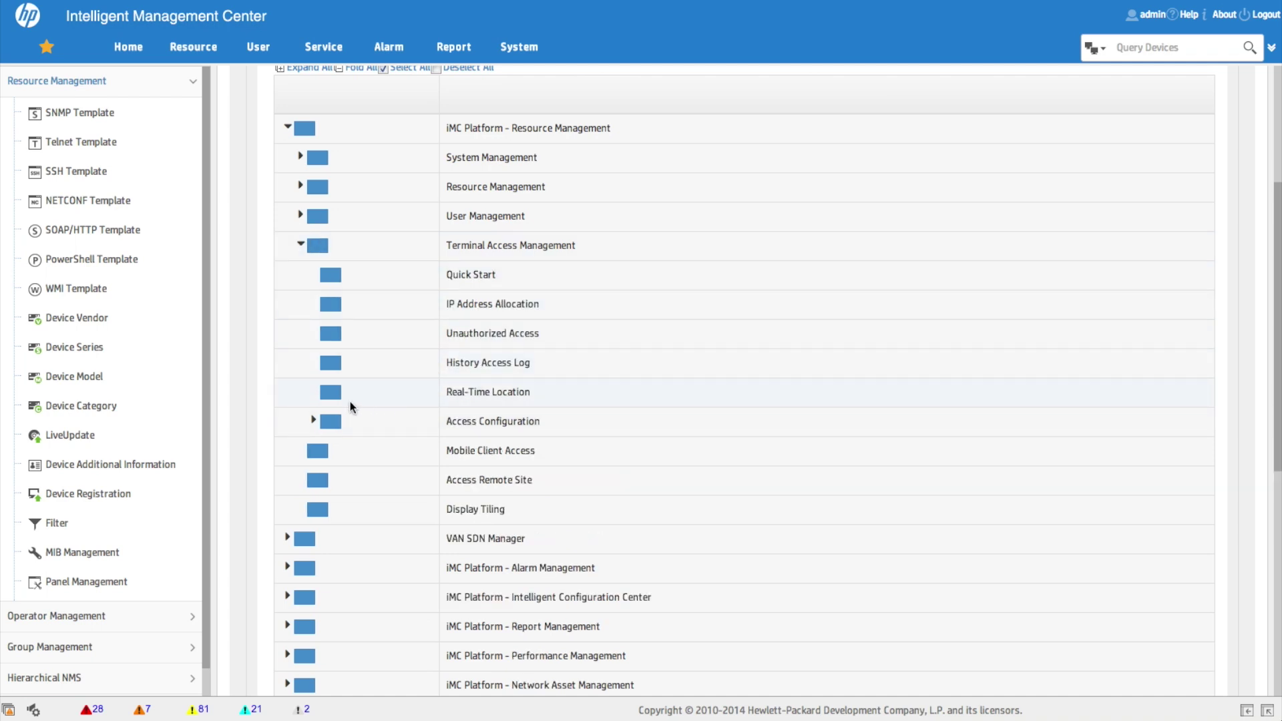
{"action": "left_click", "coordinate": [332, 394]}
{"action": "scroll", "coordinate": [658, 406], "scroll_direction": "down", "scroll_amount": 7}
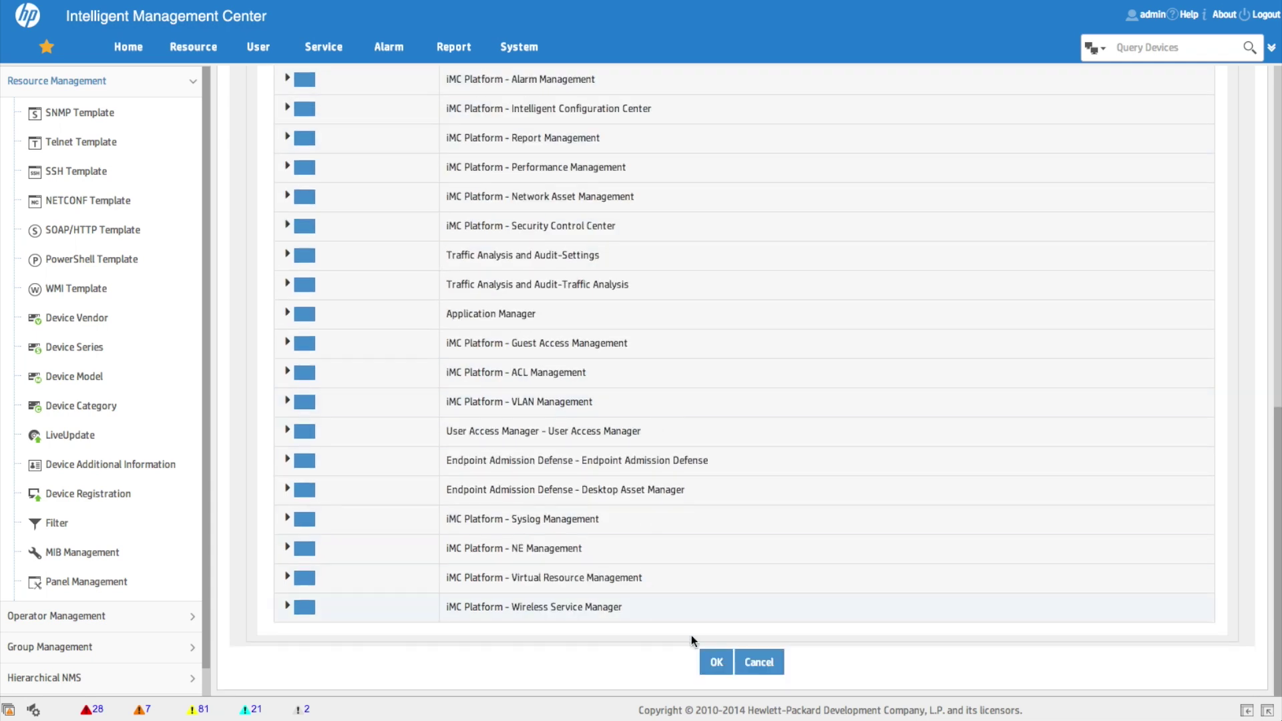
{"action": "left_click", "coordinate": [713, 670]}
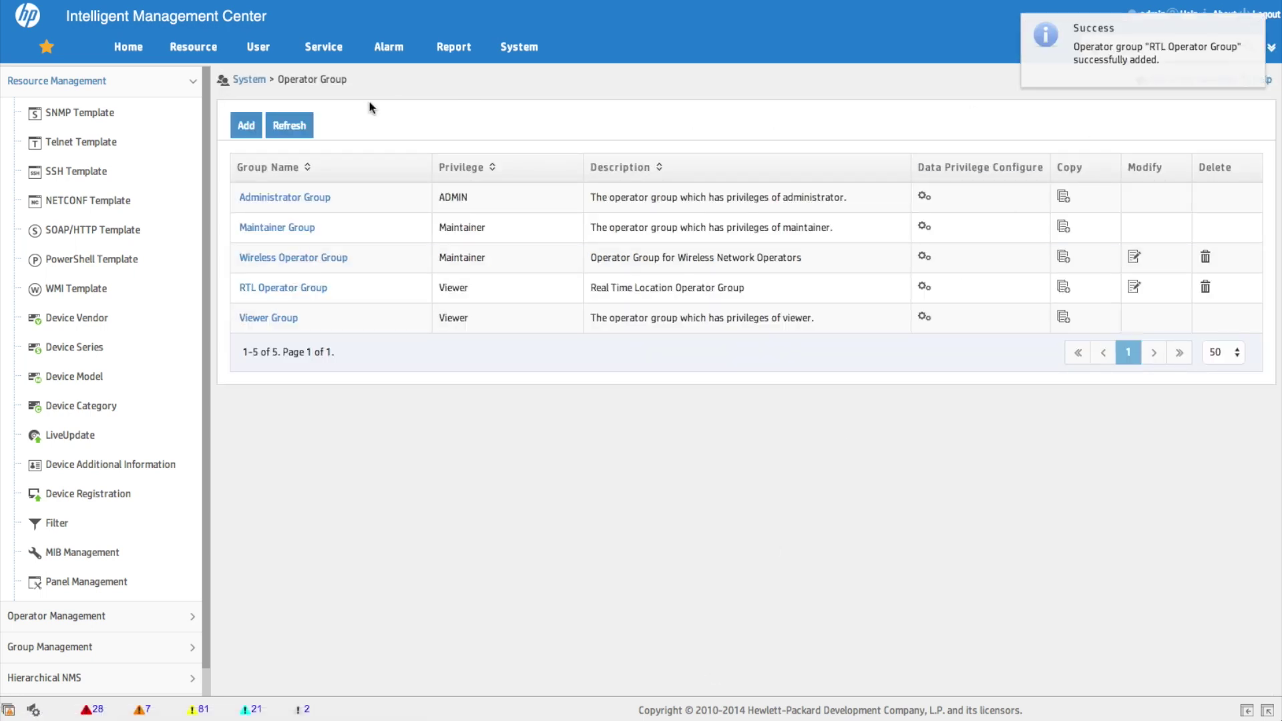
Step: Start a new operator and enter the operator's login name and full name
{"action": "mouse_move", "coordinate": [515, 57]}
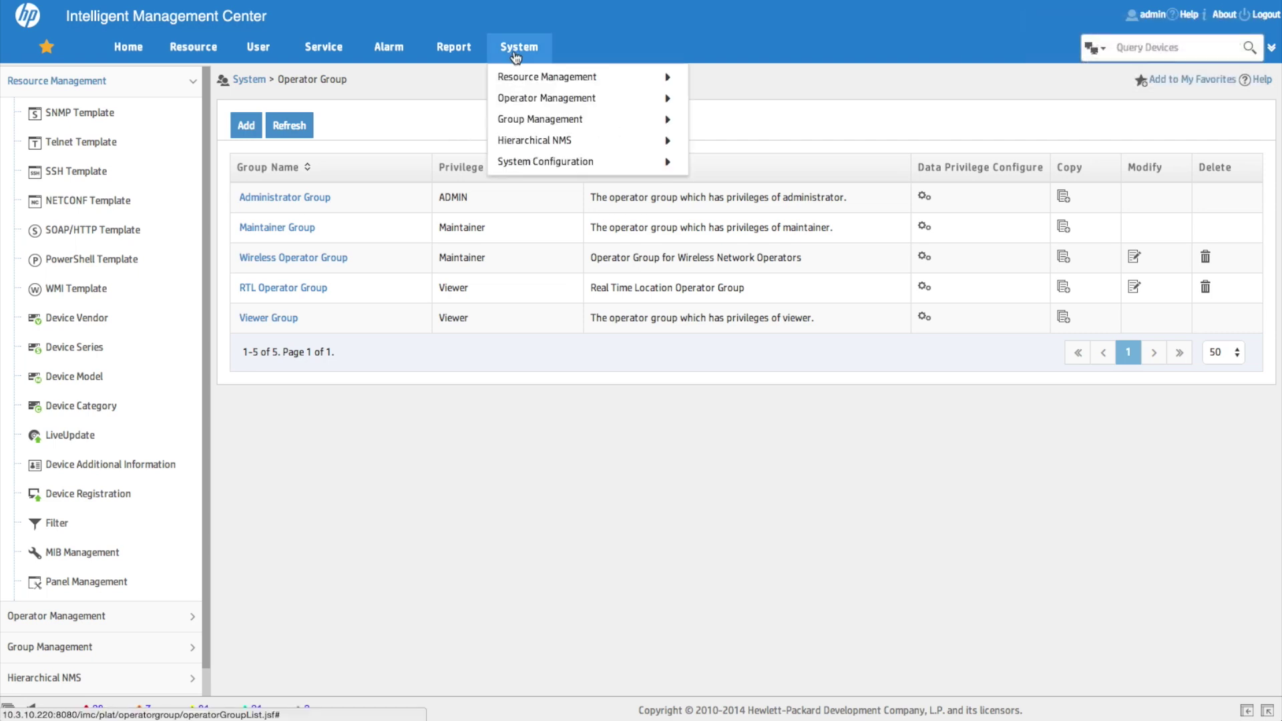
{"action": "mouse_move", "coordinate": [544, 78]}
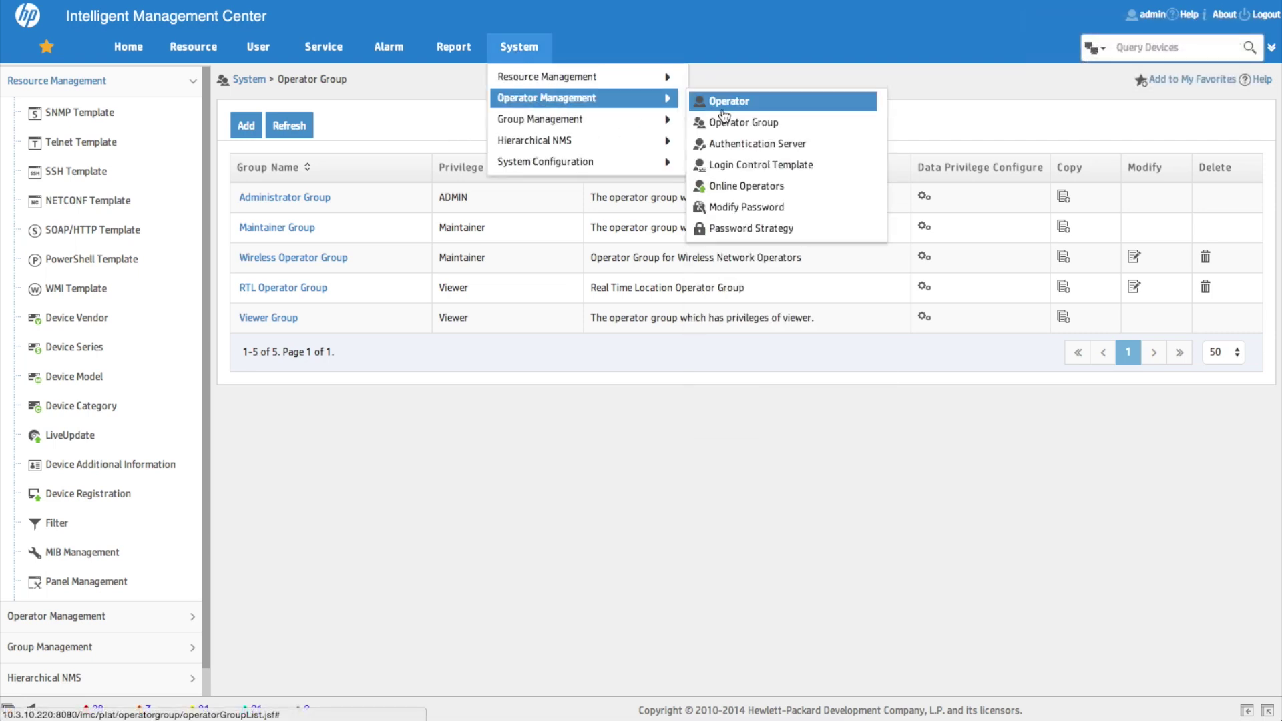
{"action": "left_click", "coordinate": [734, 109]}
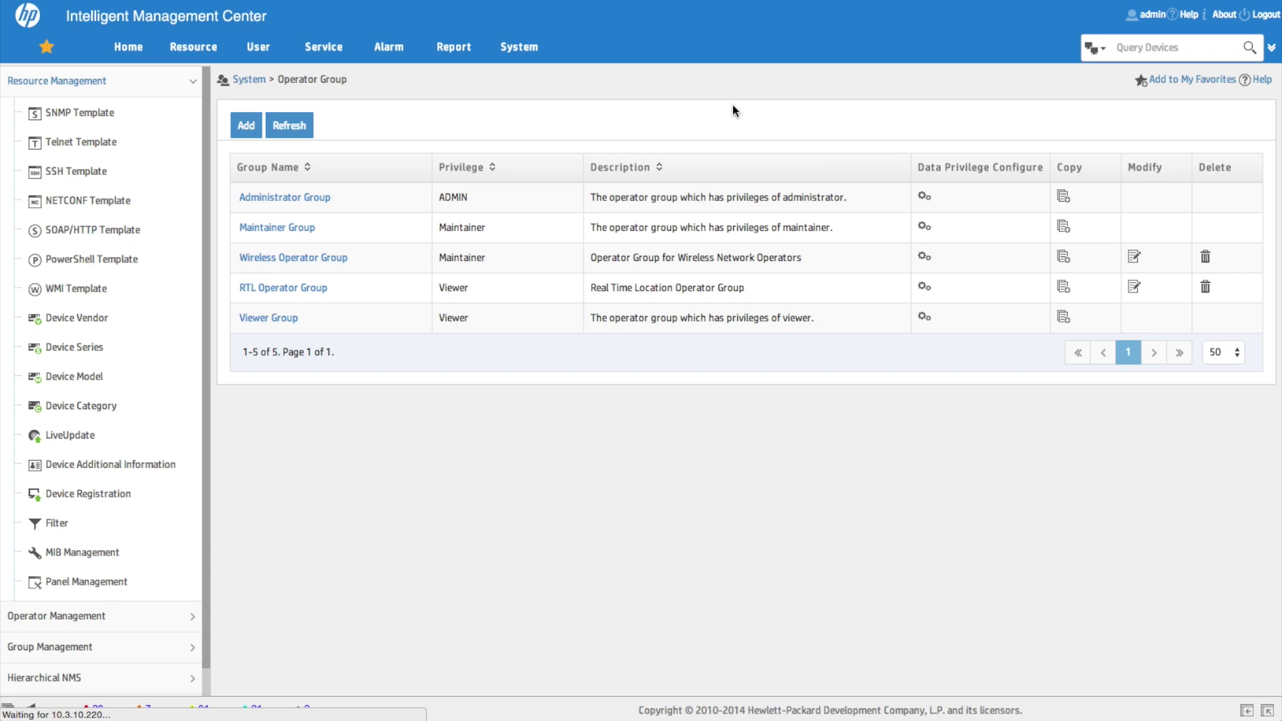
{"action": "left_click", "coordinate": [245, 127]}
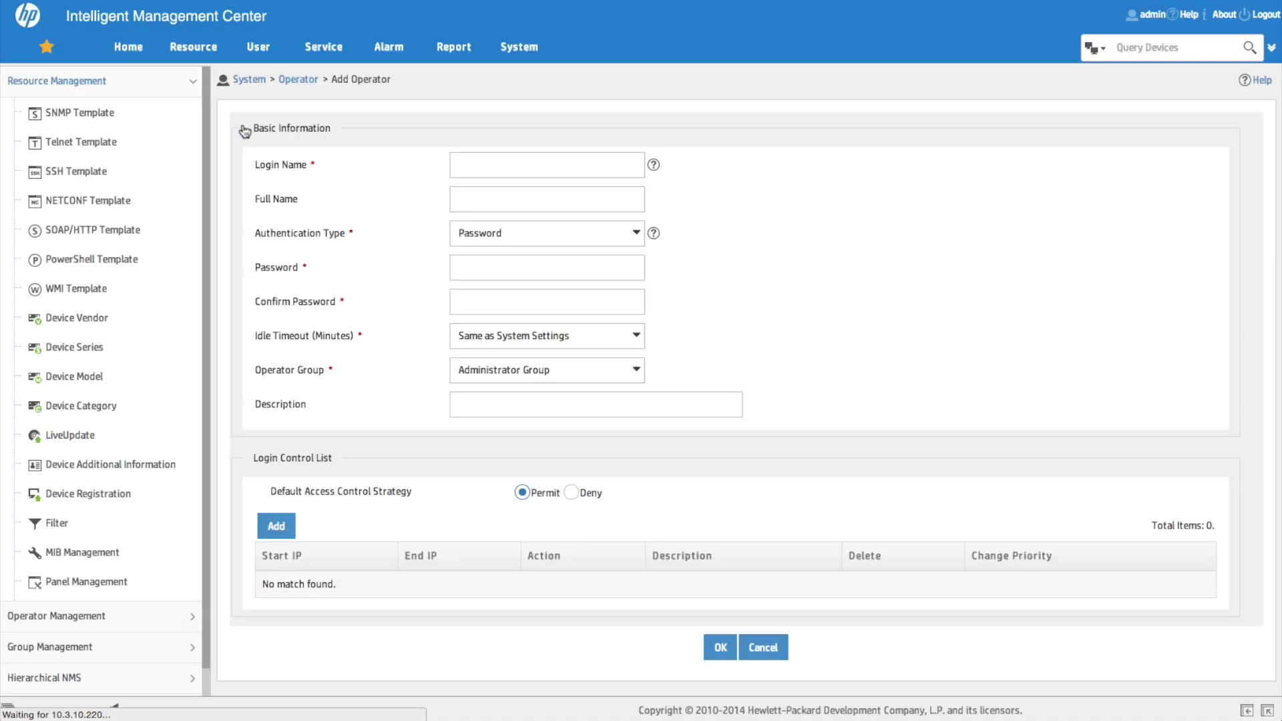
{"action": "left_click", "coordinate": [473, 164]}
{"action": "type", "text": "ted"}
{"action": "left_click", "coordinate": [480, 199]}
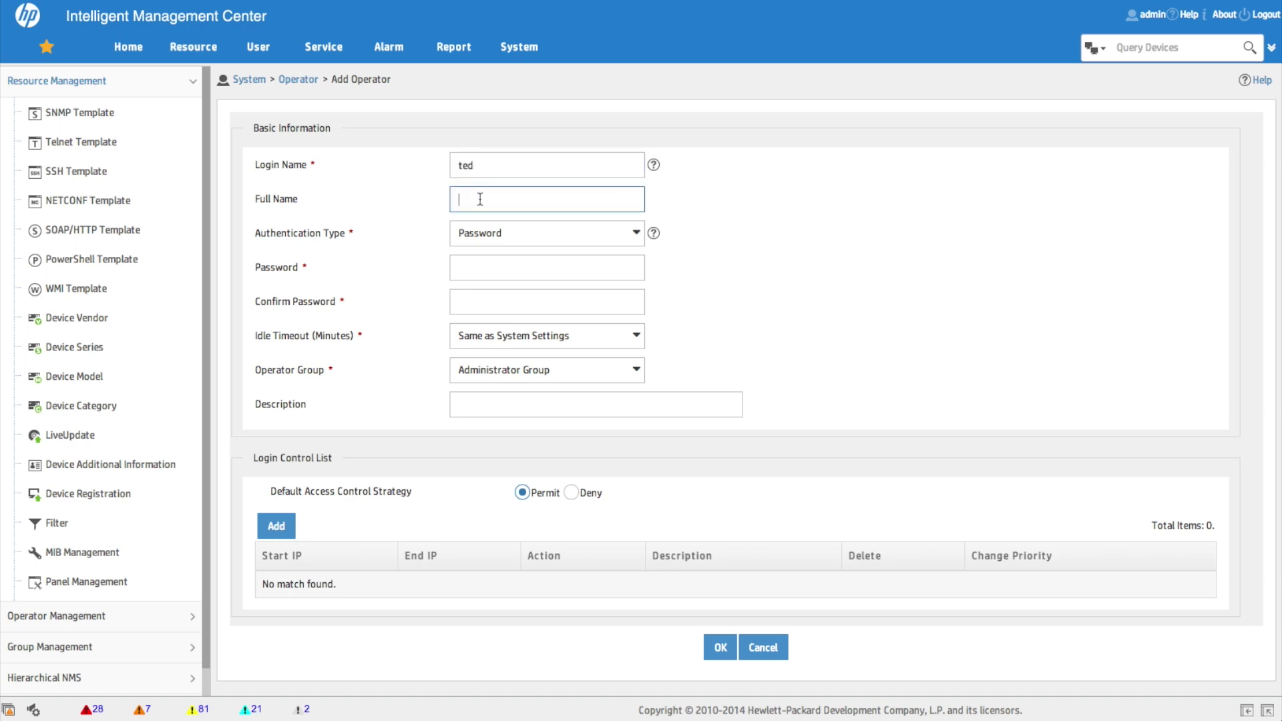
{"action": "type", "text": "Ted the Temp"}
Step: Enter and confirm the operator's password and assign them to RTL Operator Group
{"action": "left_click", "coordinate": [473, 269]}
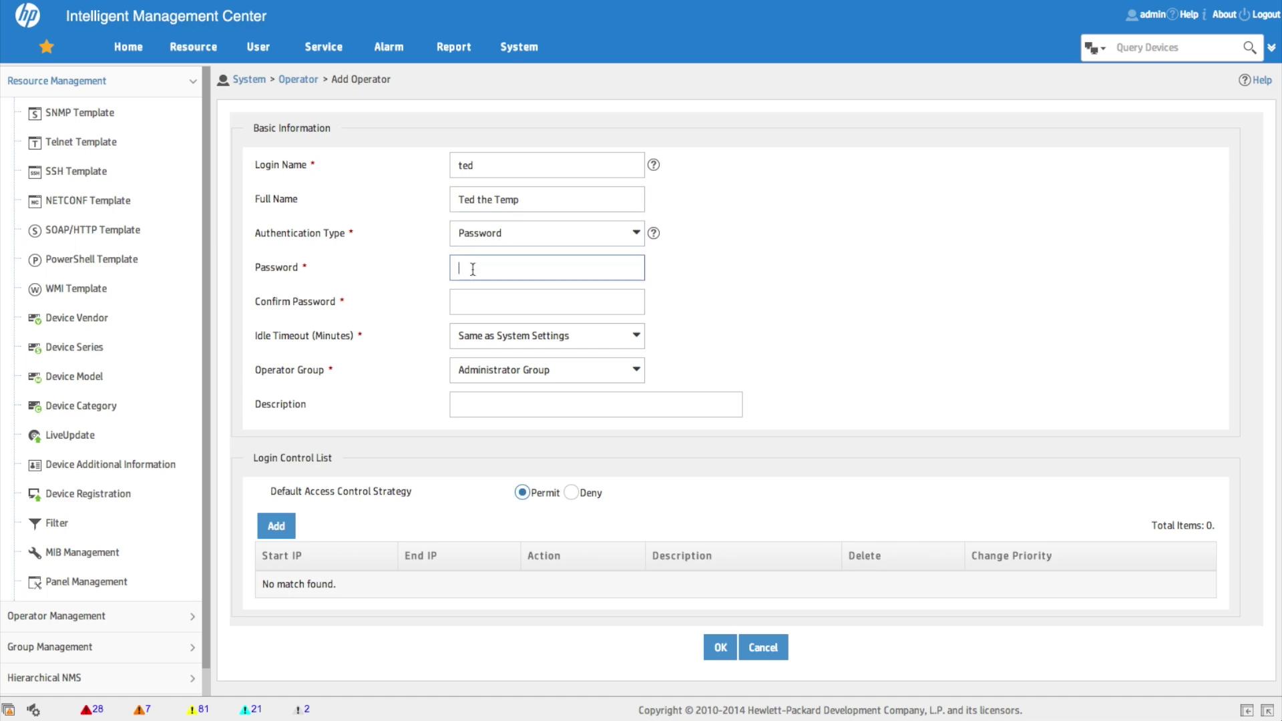
{"action": "key", "text": "Tab"}
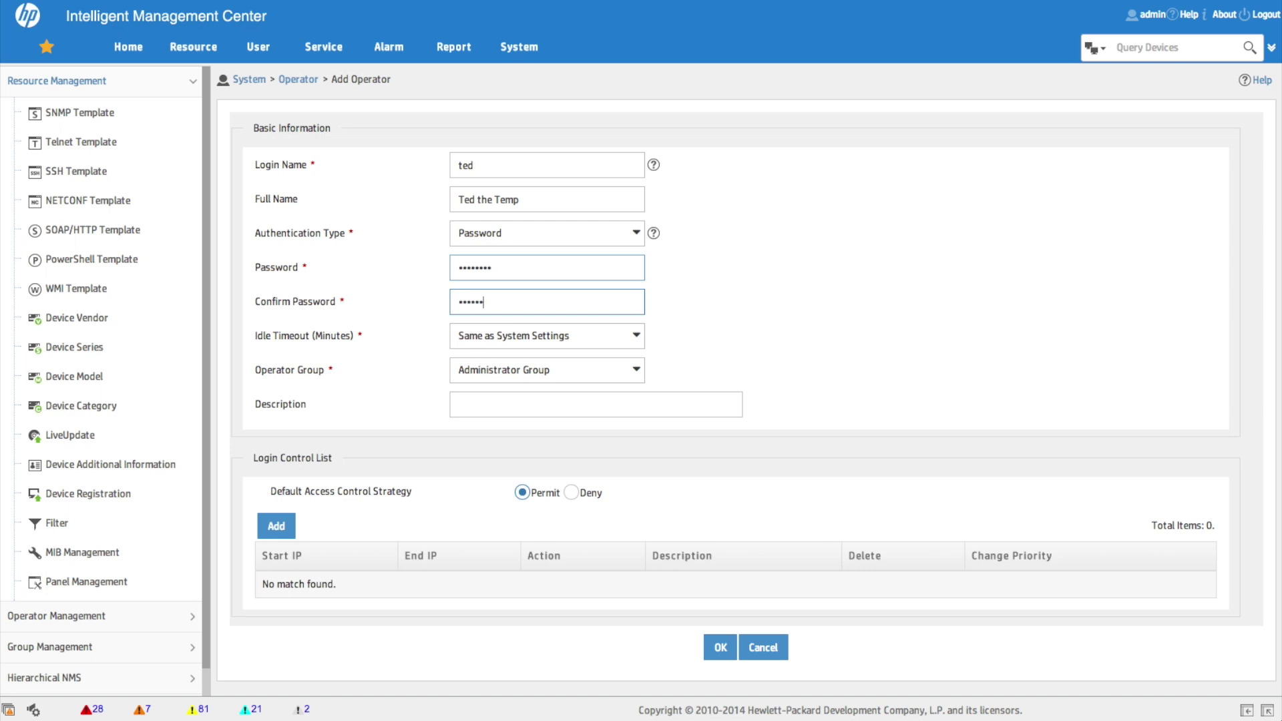
{"action": "left_click", "coordinate": [508, 371]}
{"action": "left_click", "coordinate": [528, 454]}
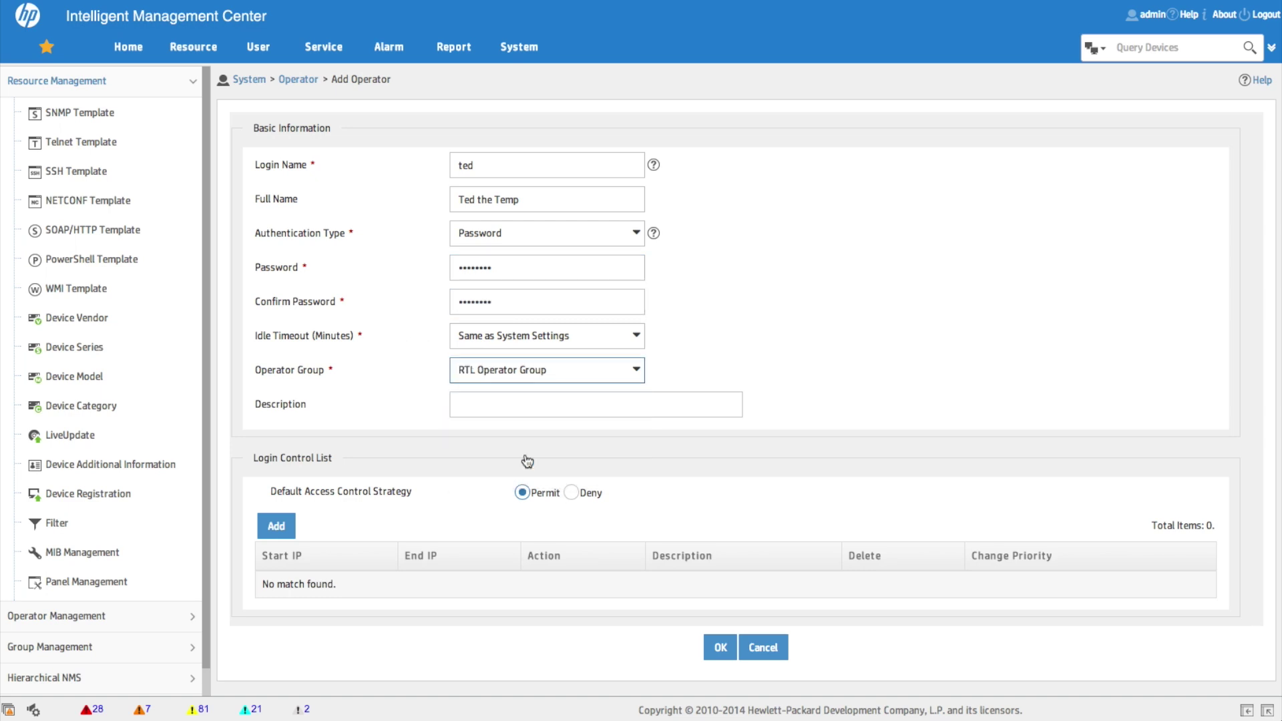
{"action": "left_click", "coordinate": [513, 405]}
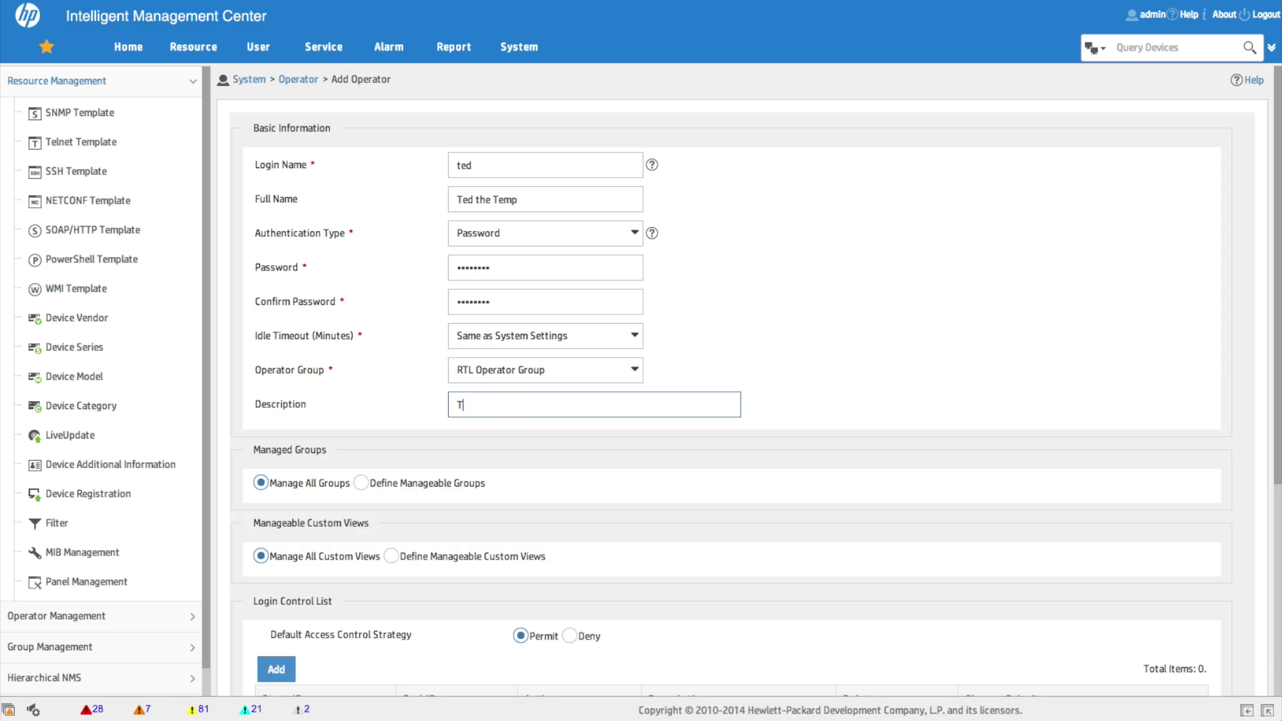
Step: Enter the operator's temporary-account description and save the new operator
{"action": "type", "text": "Ted the Temp account"}
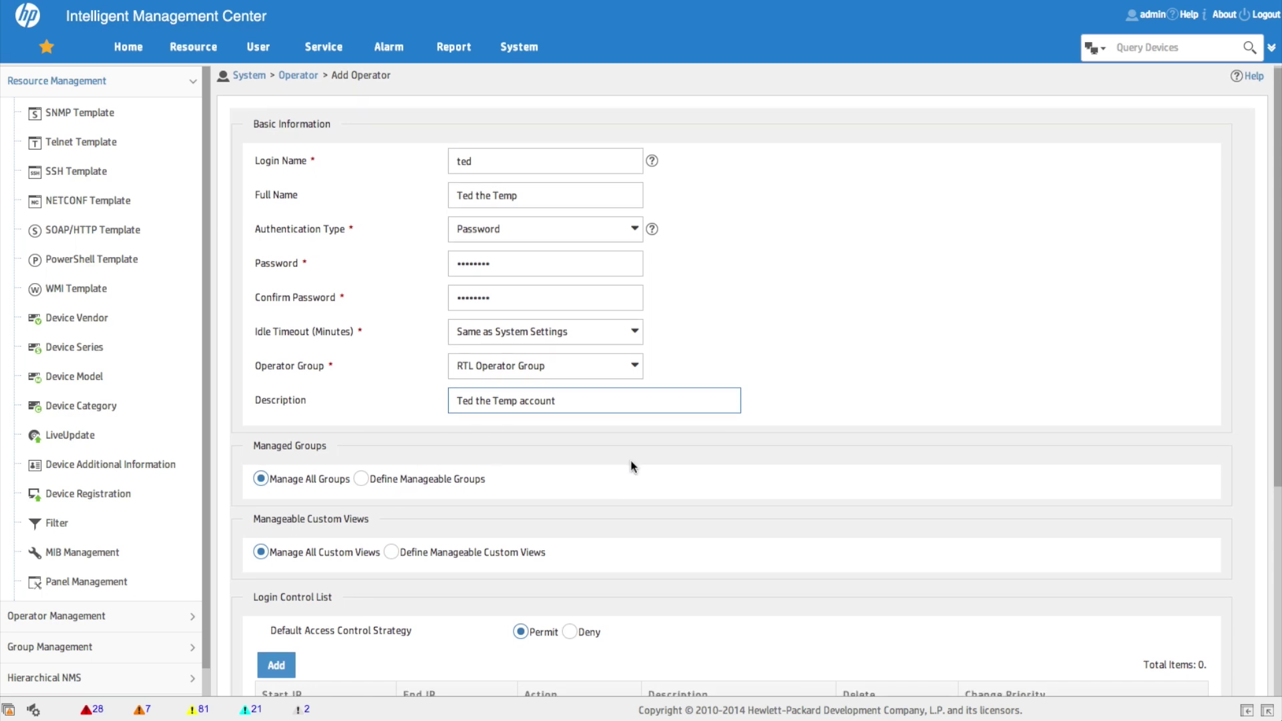
{"action": "scroll", "coordinate": [633, 466], "scroll_direction": "down", "scroll_amount": 2}
{"action": "scroll", "coordinate": [633, 466], "scroll_direction": "down", "scroll_amount": 1}
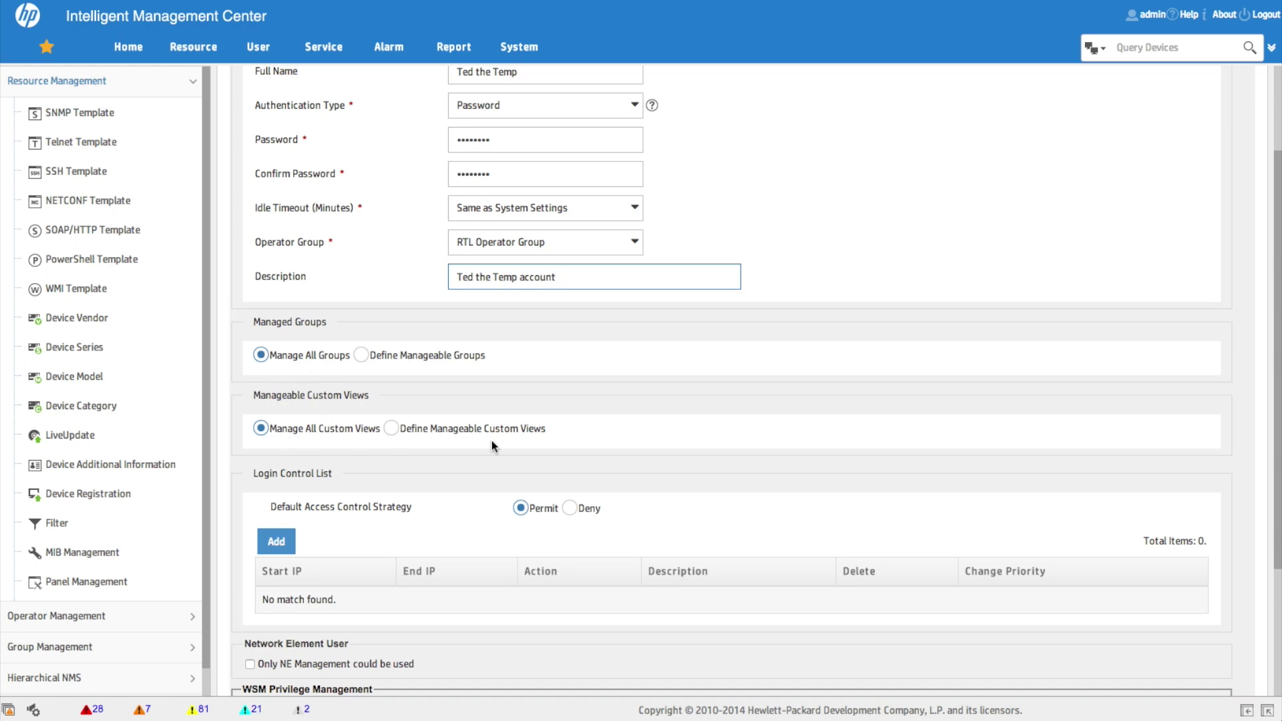
{"action": "scroll", "coordinate": [492, 442], "scroll_direction": "down", "scroll_amount": 1}
{"action": "scroll", "coordinate": [492, 442], "scroll_direction": "down", "scroll_amount": 4}
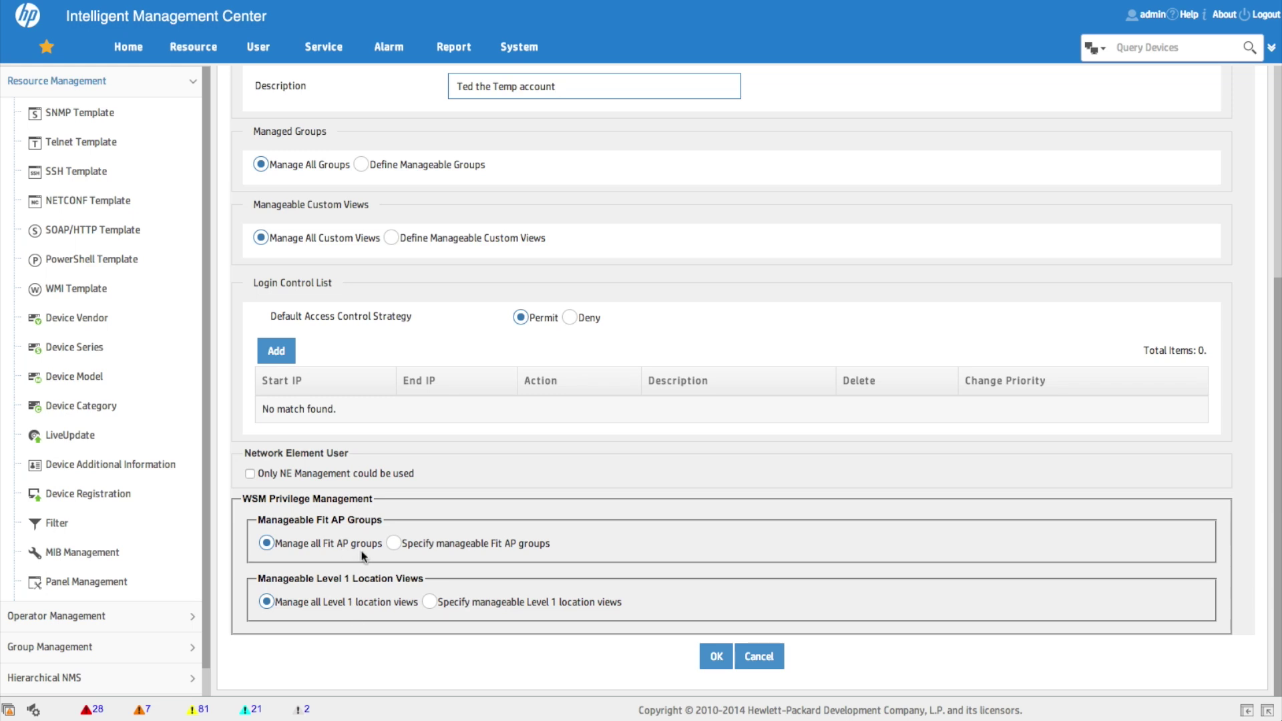
{"action": "left_click", "coordinate": [717, 658]}
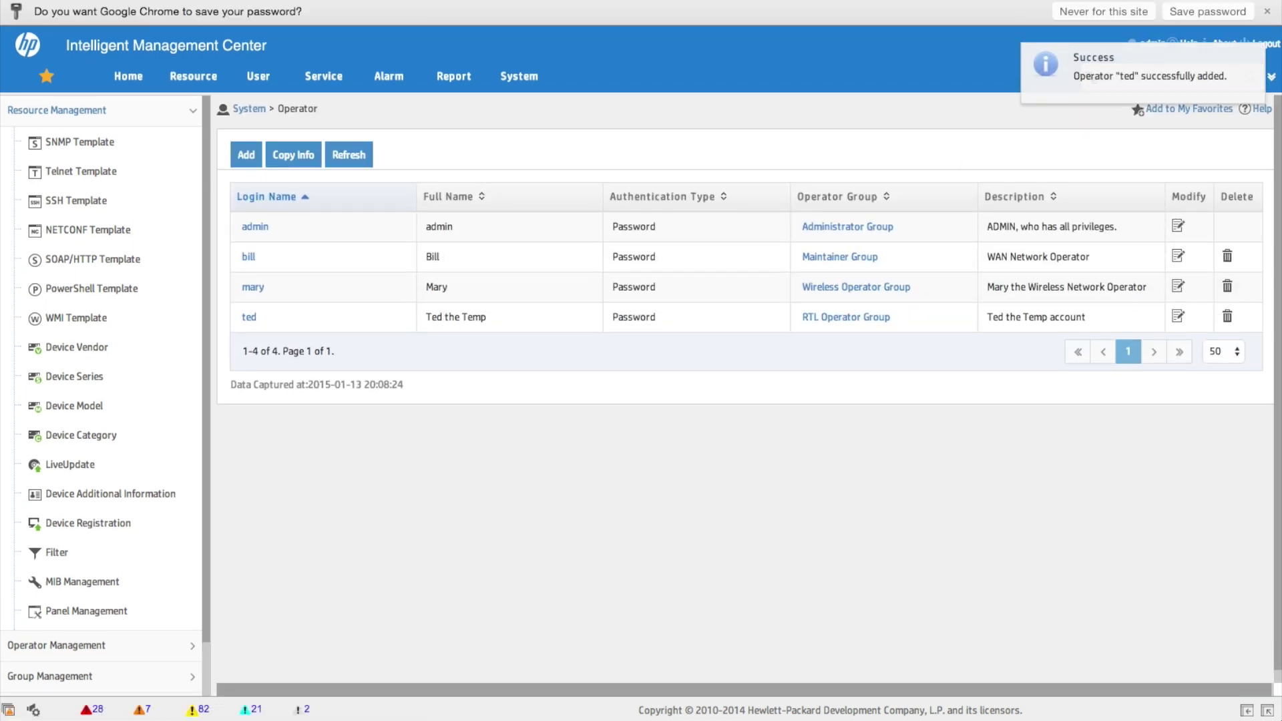
Step: Dismiss Chrome's save-password bar, then log out of the administrator session and confirm
{"action": "left_click", "coordinate": [1199, 11]}
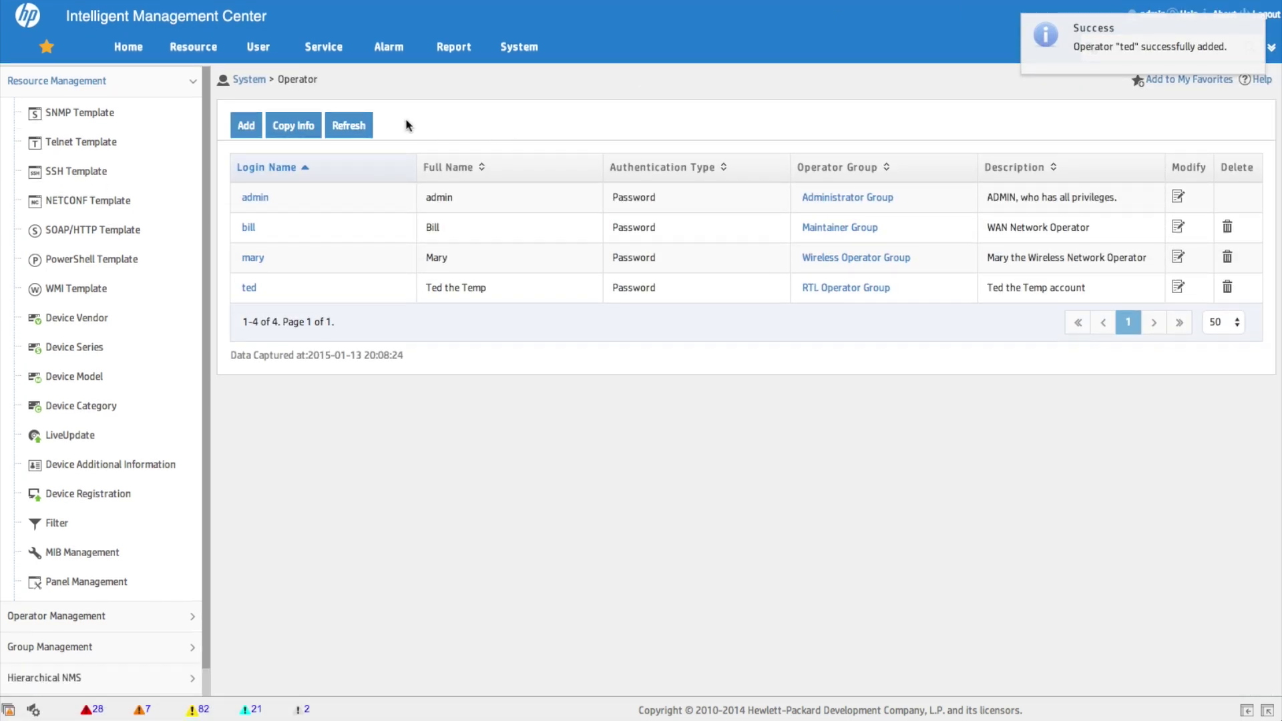
{"action": "mouse_move", "coordinate": [533, 51]}
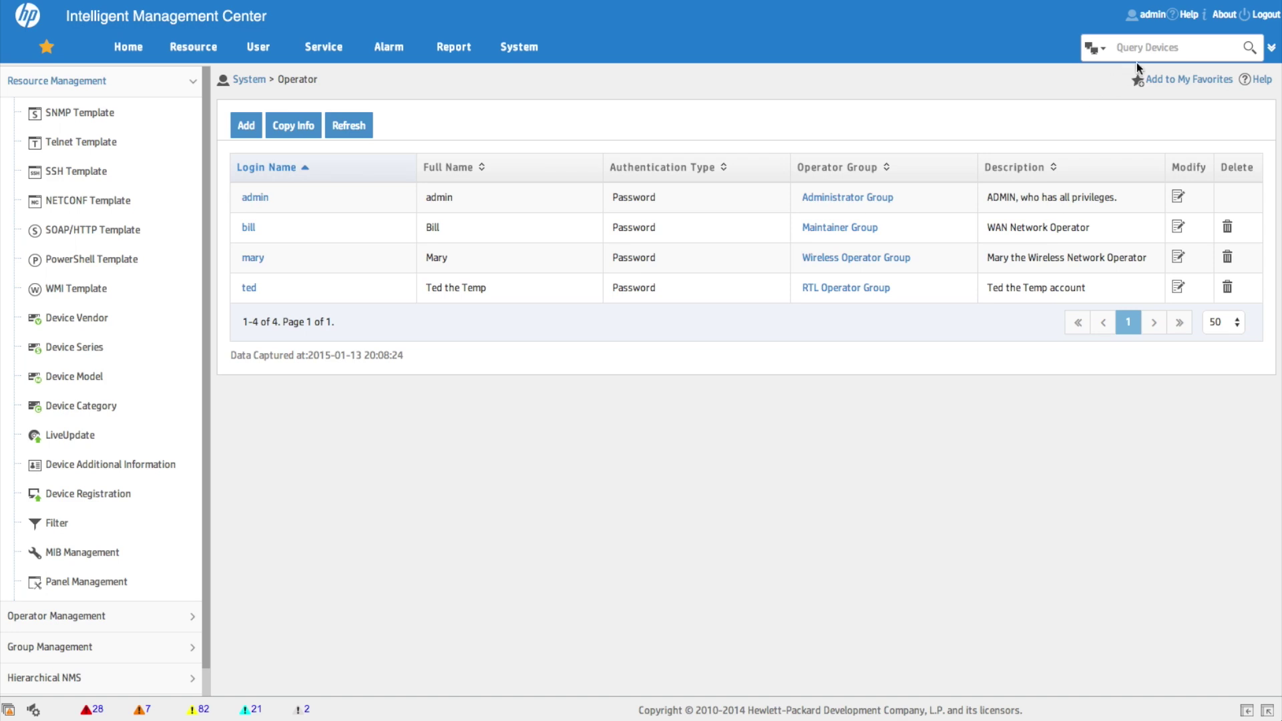
{"action": "left_click", "coordinate": [1274, 16]}
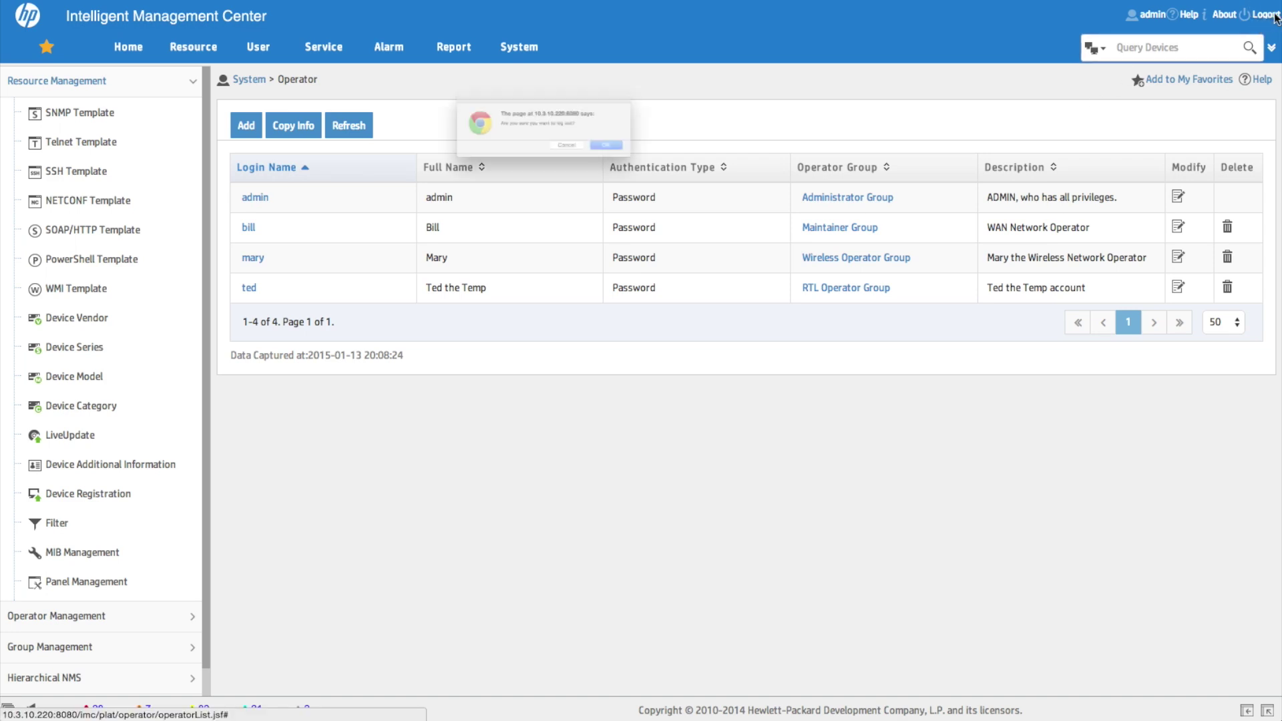
{"action": "left_click", "coordinate": [670, 171]}
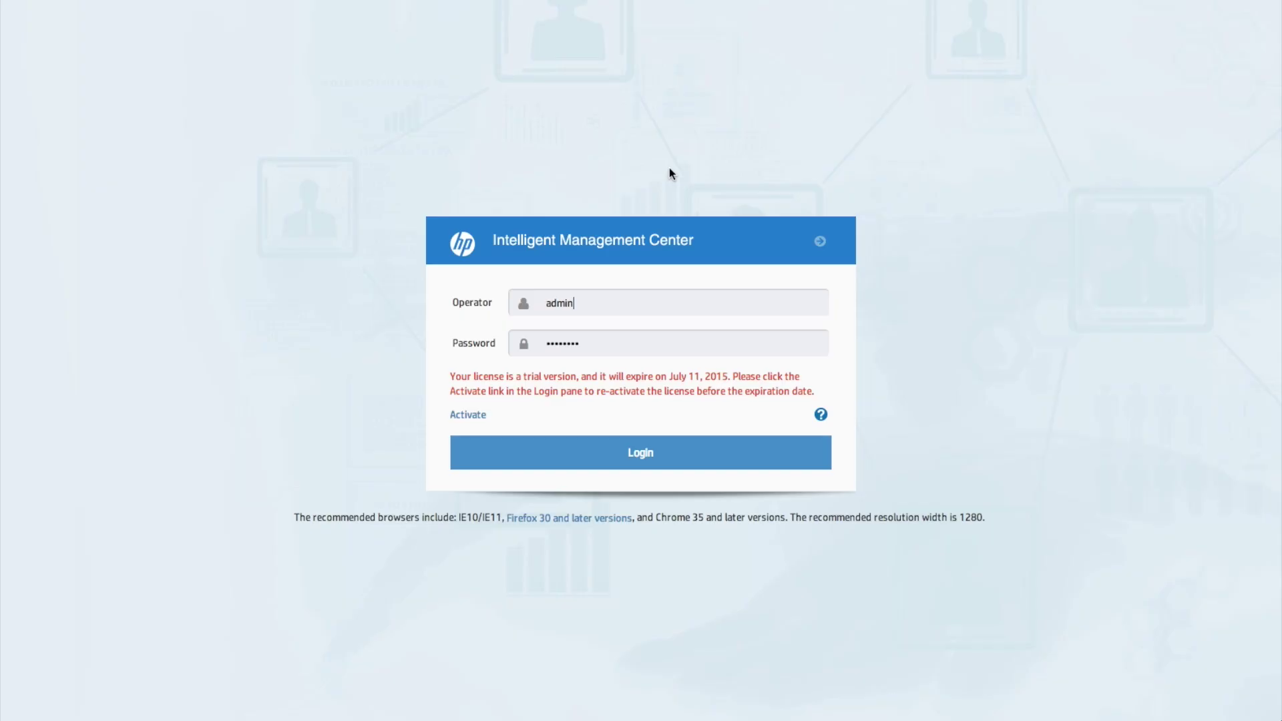
Step: Replace the previous login name with the new RTL operator's name and log in
{"action": "left_click", "coordinate": [591, 308]}
{"action": "left_click_drag", "start_coordinate": [591, 308], "coordinate": [528, 304]}
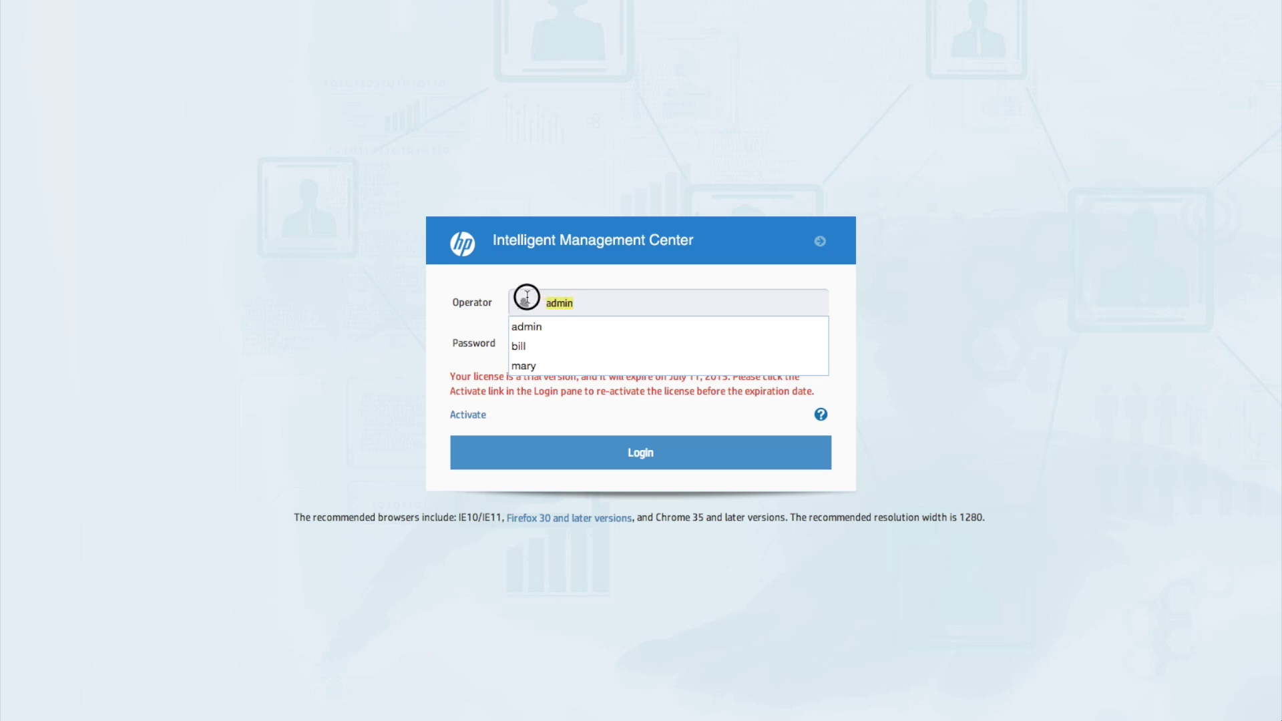
{"action": "type", "text": "ted"}
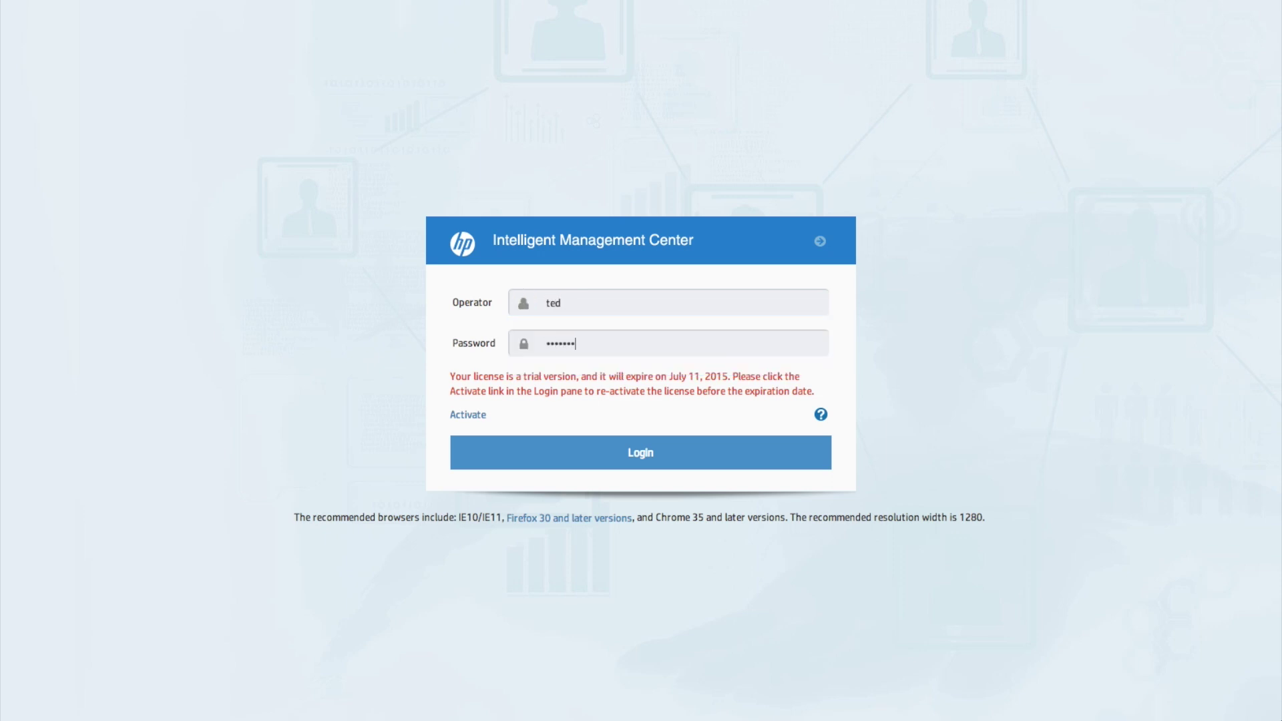
{"action": "key", "text": "Return"}
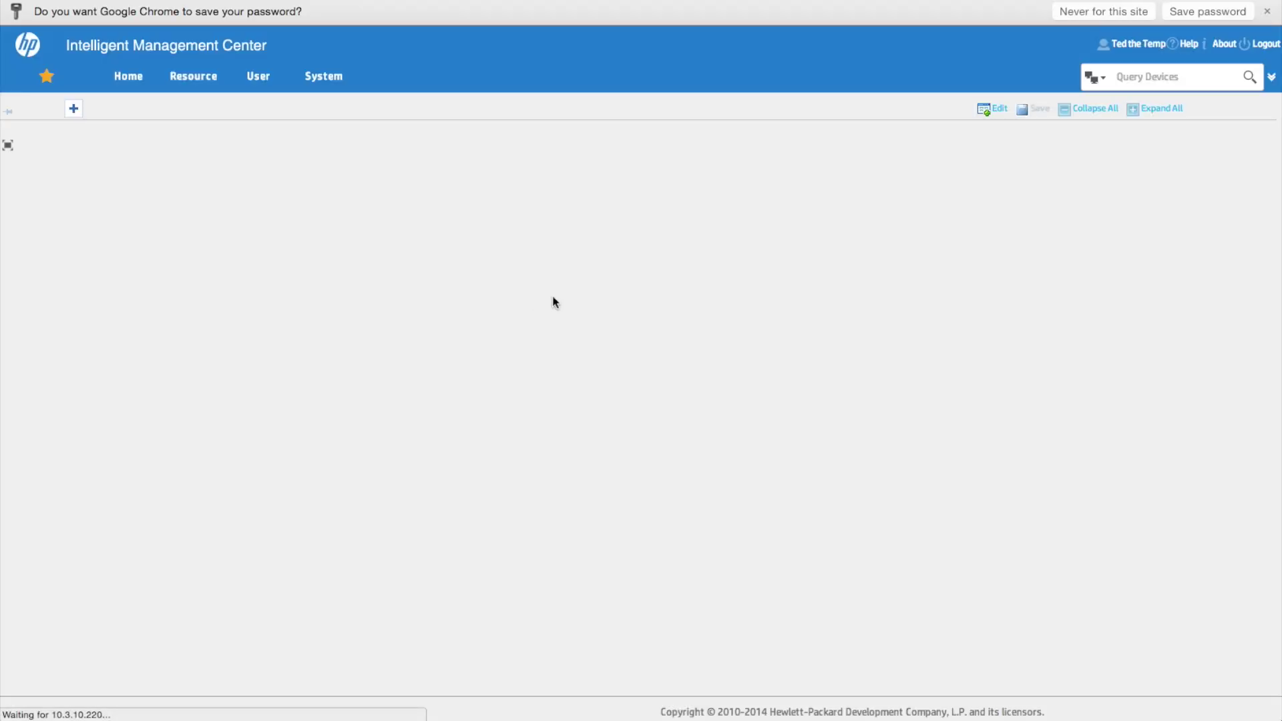
Step: Dismiss the browser's save-password prompt and close the dashboard widgets dialog after viewing UAM widgets
{"action": "left_click", "coordinate": [1206, 11]}
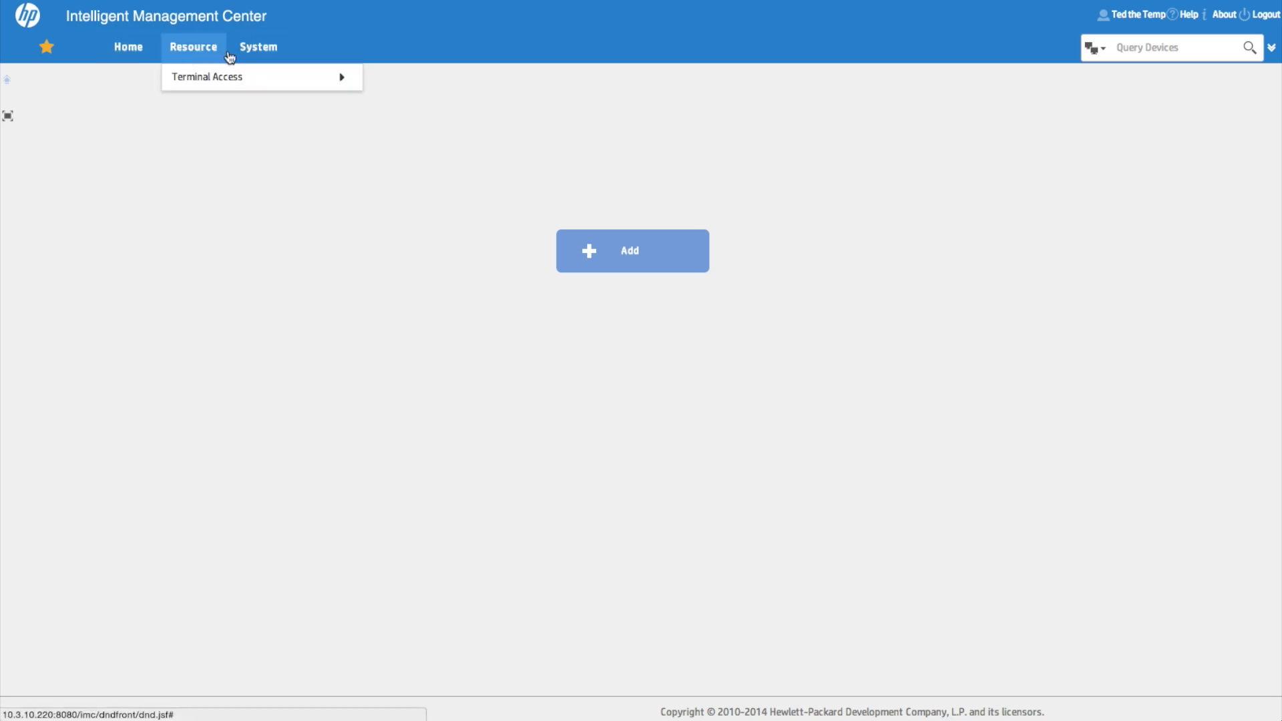
{"action": "mouse_move", "coordinate": [251, 56]}
{"action": "mouse_move", "coordinate": [298, 90]}
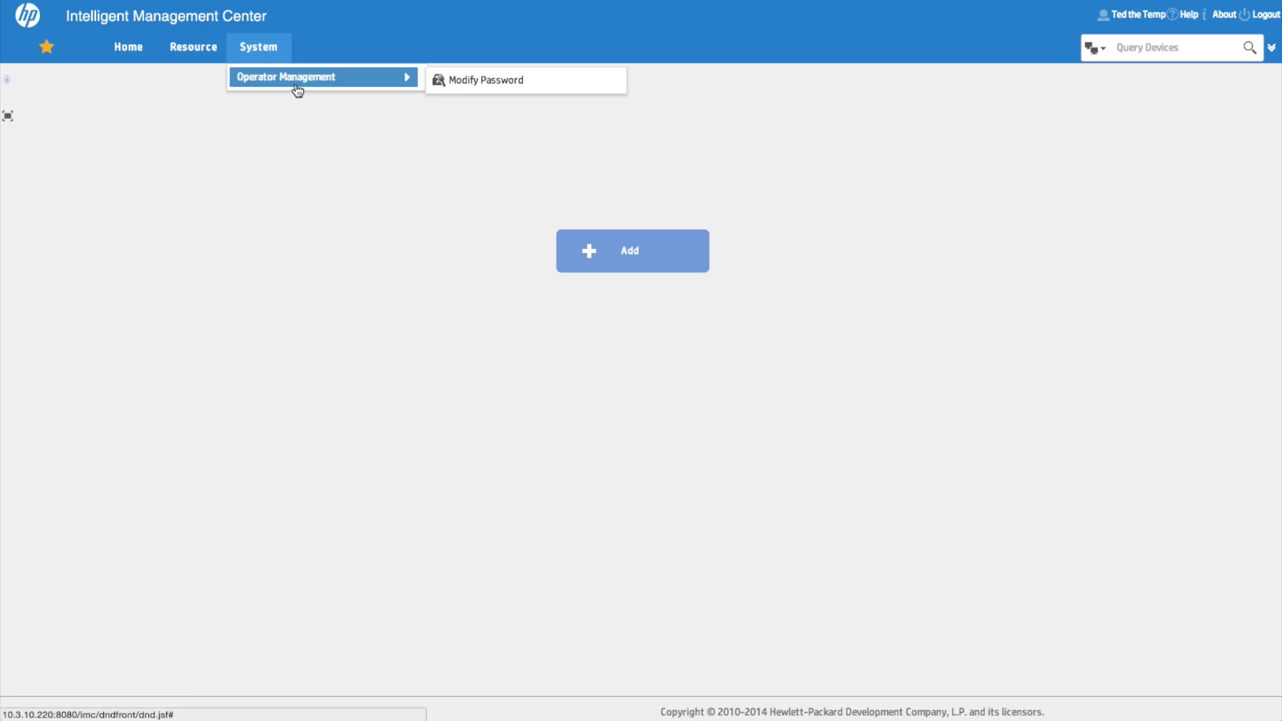
{"action": "left_click", "coordinate": [631, 256]}
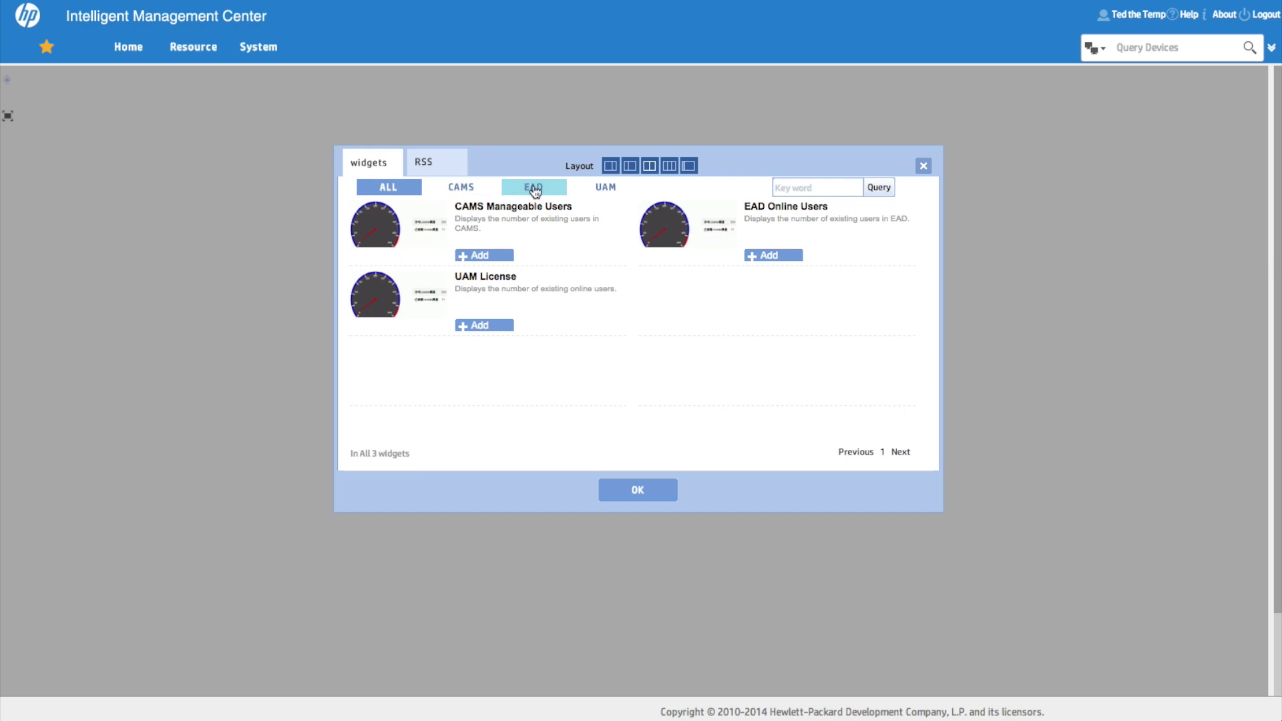
{"action": "left_click", "coordinate": [591, 188]}
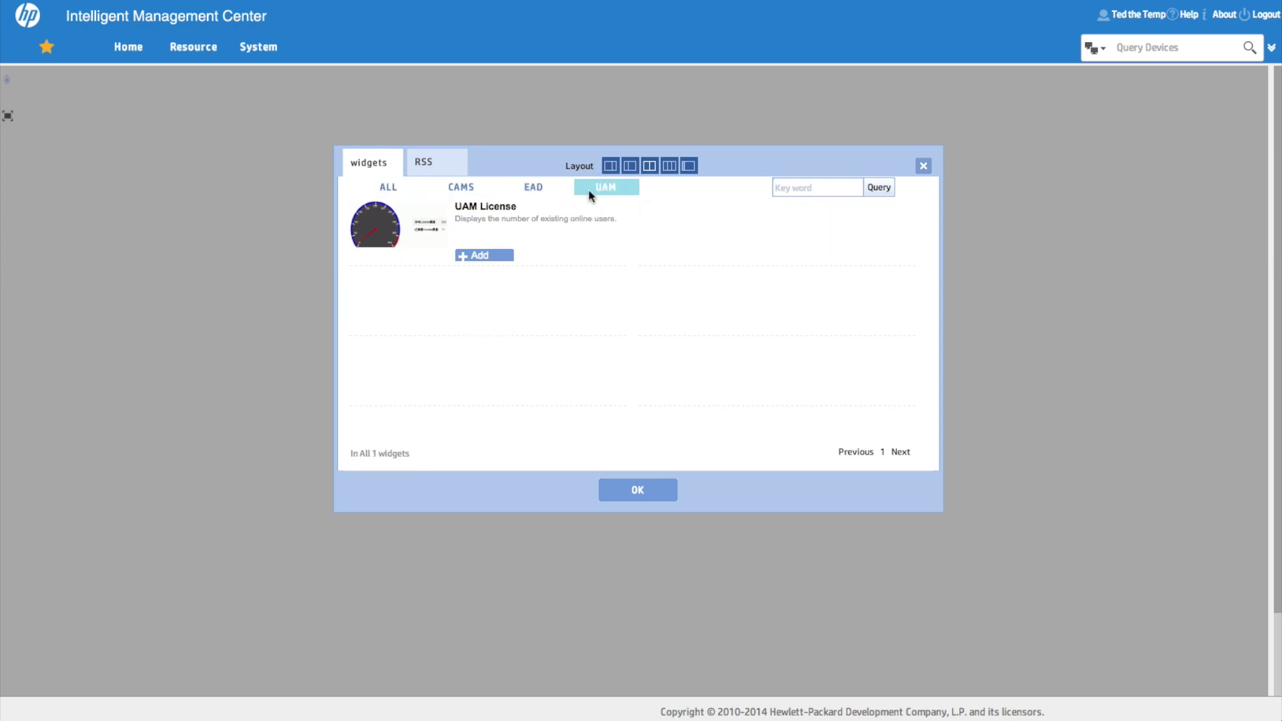
{"action": "left_click", "coordinate": [640, 492]}
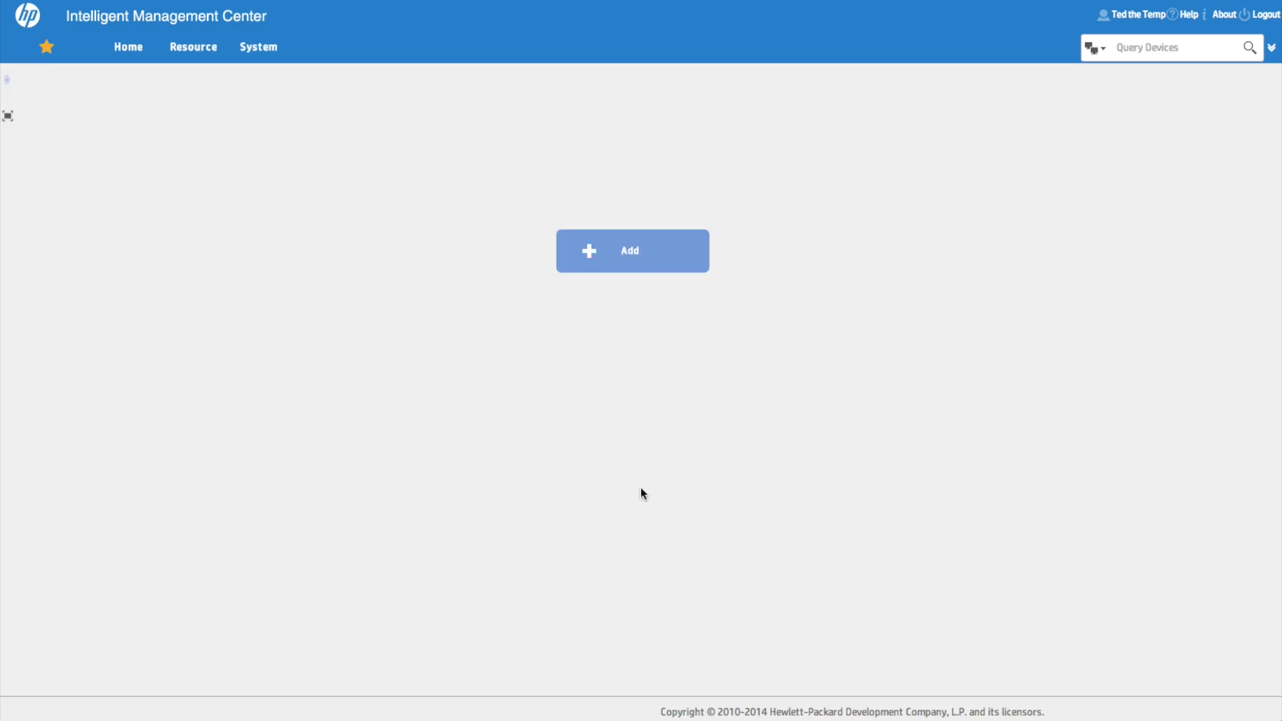
Step: Go to Resource > Terminal Access > Real-Time Location
{"action": "left_click", "coordinate": [190, 48]}
{"action": "mouse_move", "coordinate": [203, 89]}
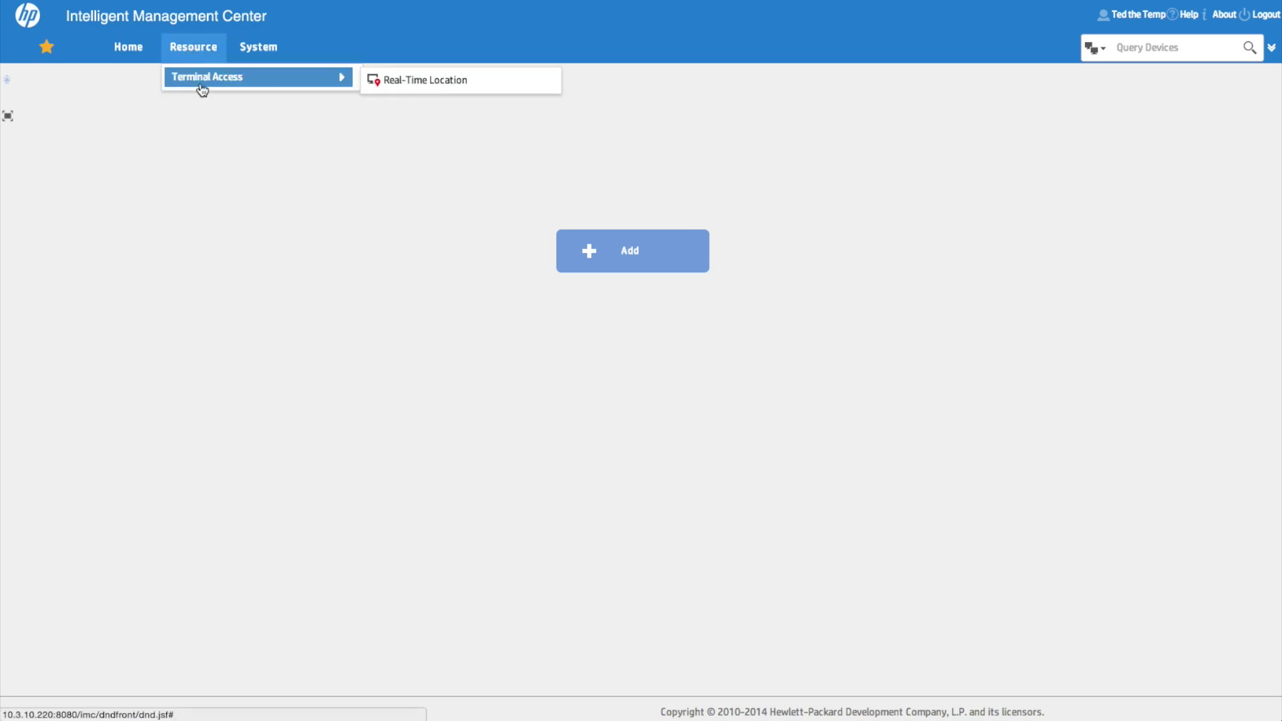
{"action": "left_click", "coordinate": [179, 235]}
{"action": "left_click", "coordinate": [203, 46]}
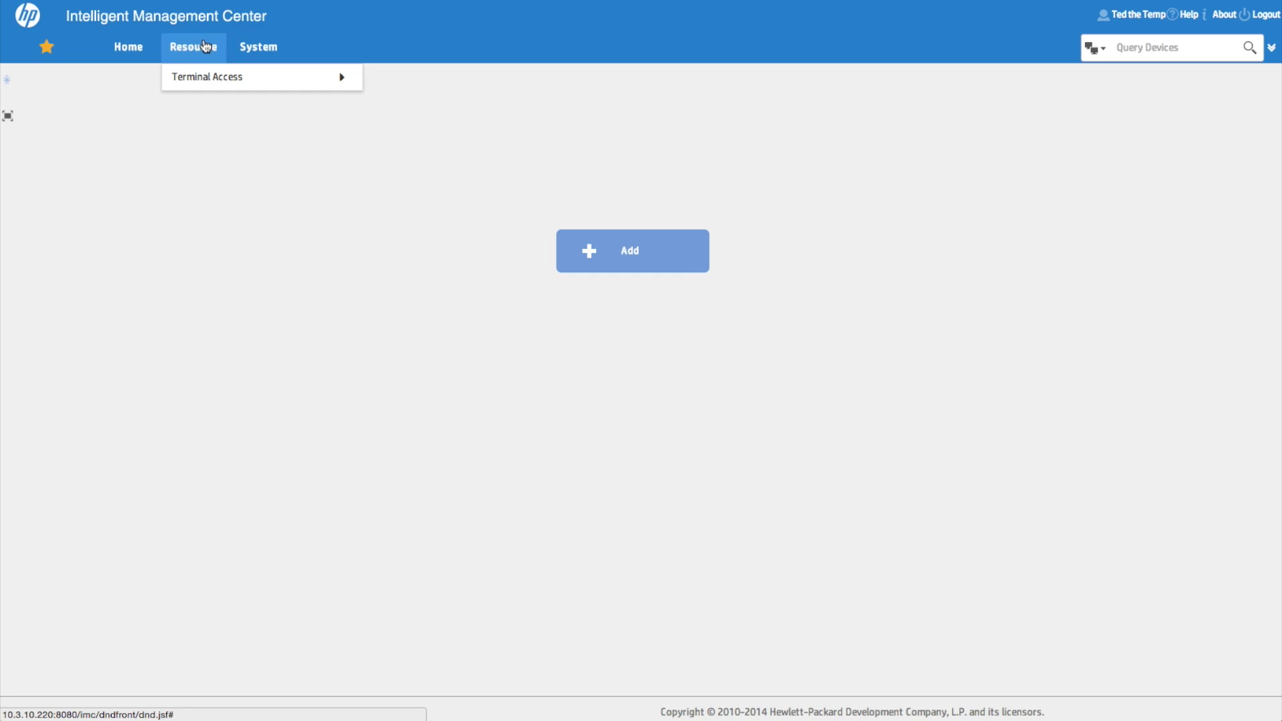
{"action": "mouse_move", "coordinate": [199, 81]}
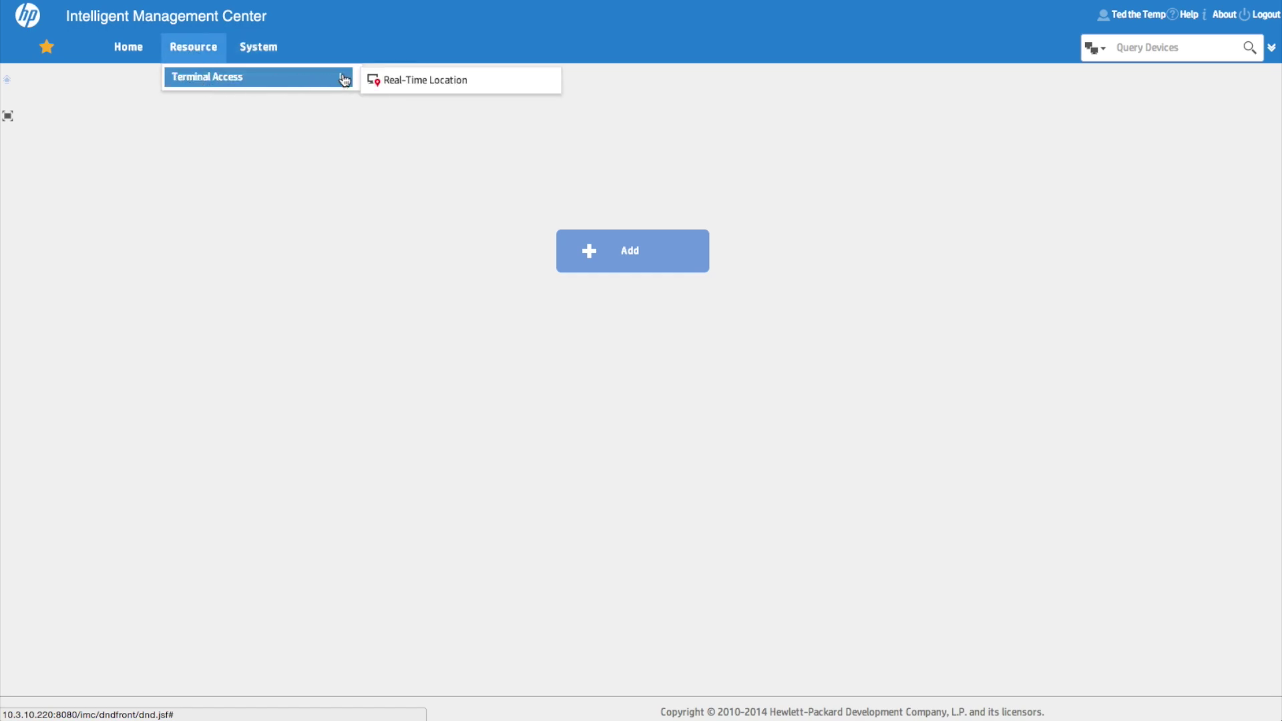
{"action": "left_click", "coordinate": [412, 81]}
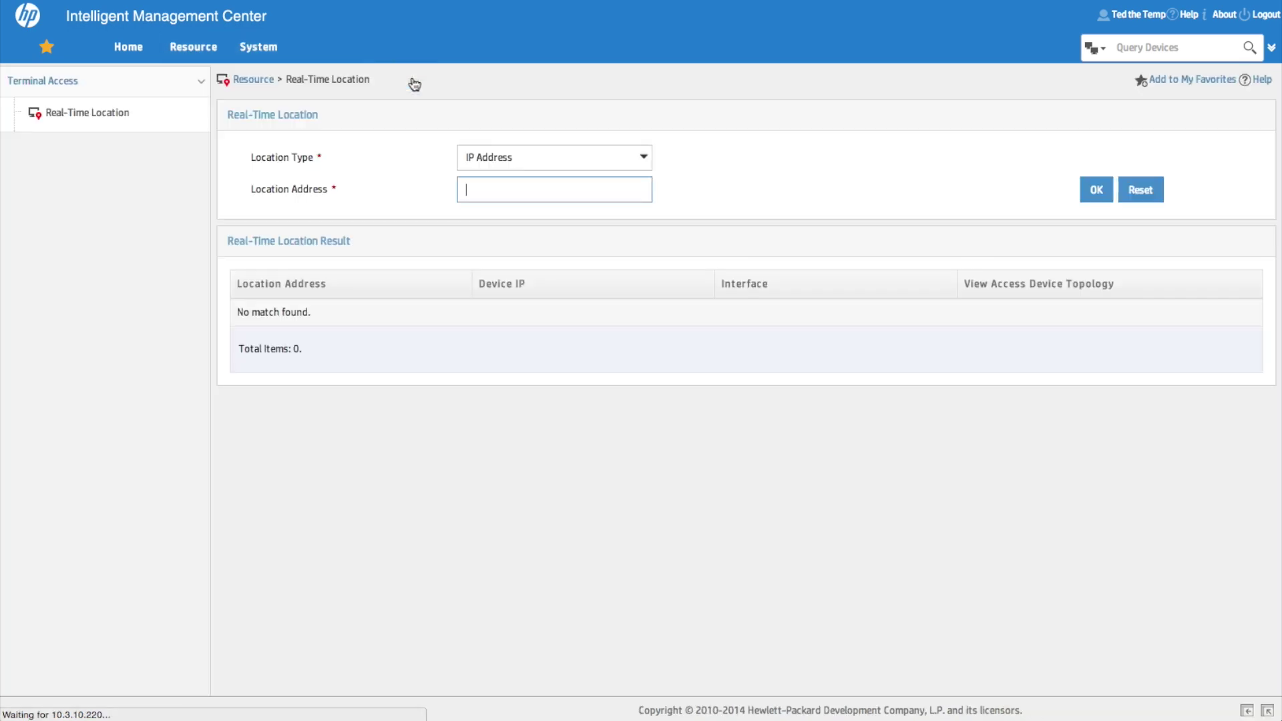
Step: Look up IP address 10.101.0.50, returning device 10.10.3.1 on GigabitEthernet1/0/3
{"action": "left_click", "coordinate": [514, 192]}
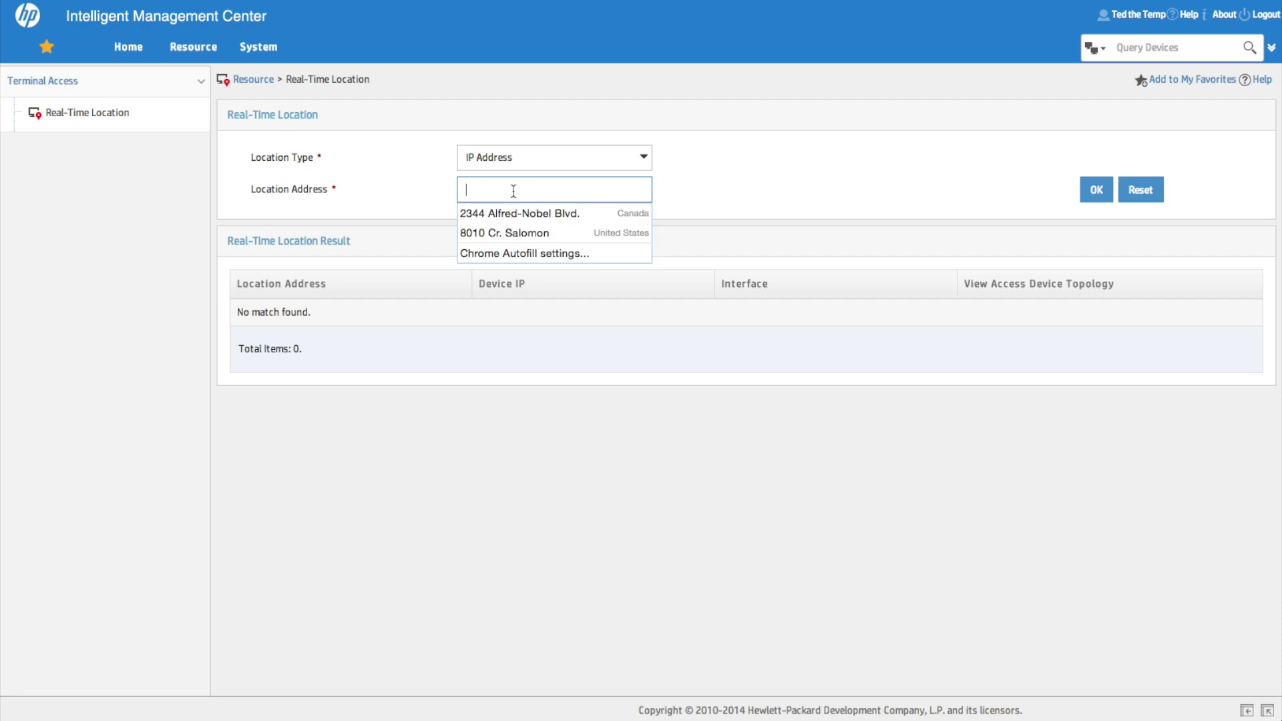
{"action": "type", "text": "10.101.0."}
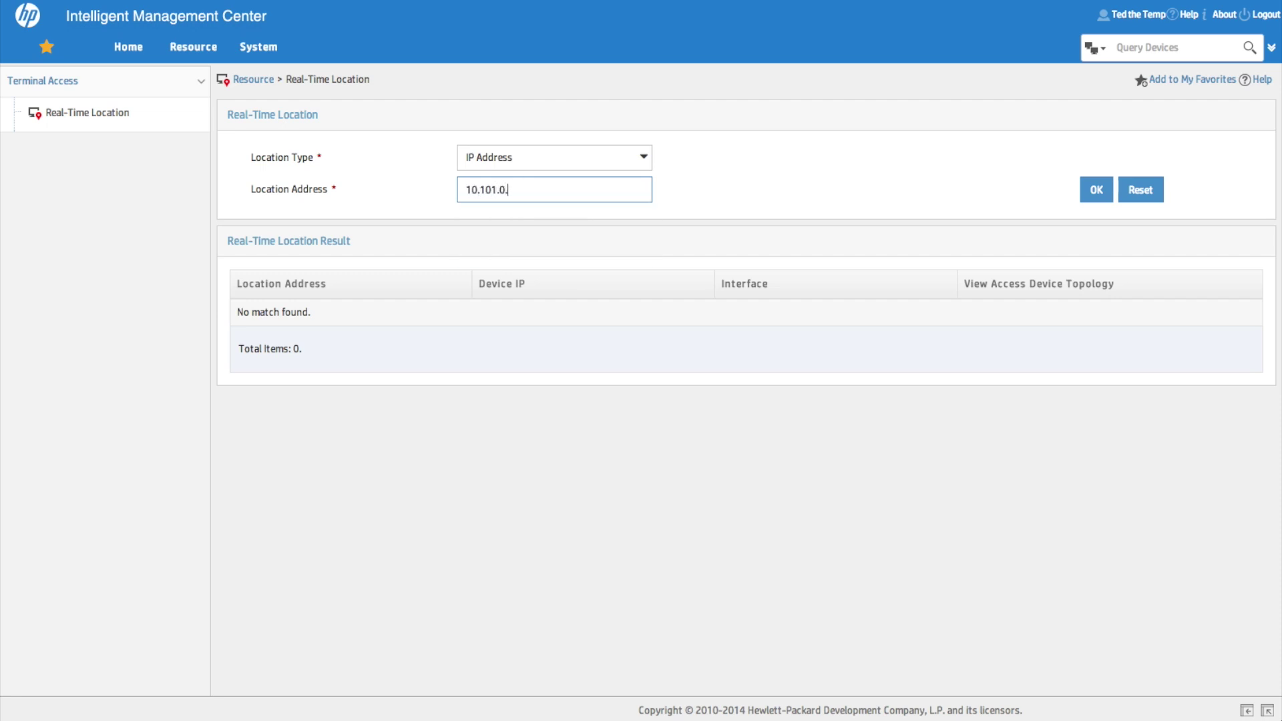
{"action": "type", "text": "50"}
{"action": "left_click", "coordinate": [1098, 191]}
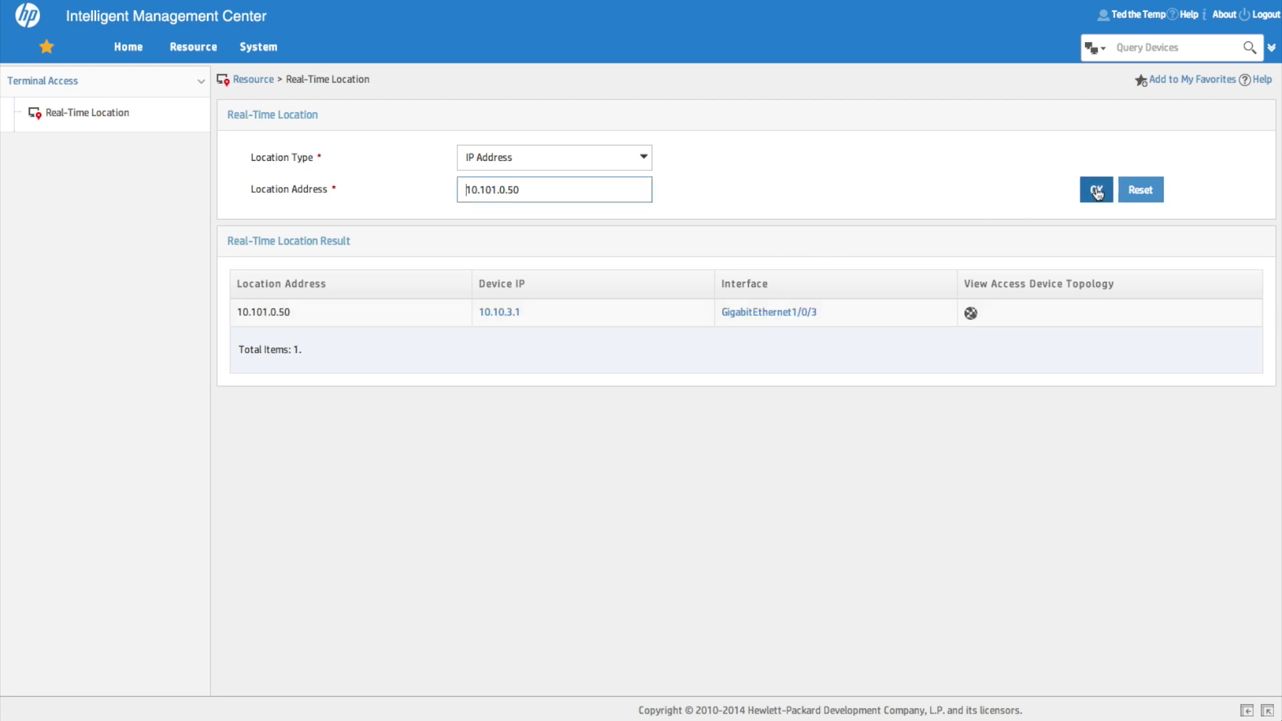